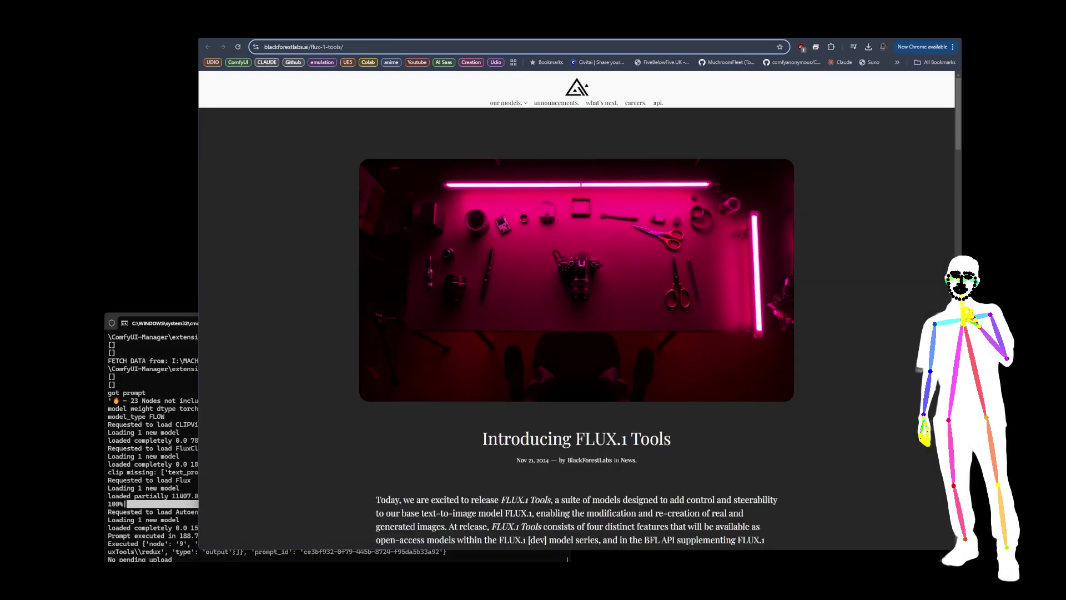
Scroll the FLUX.1 Tools announcement down to its Fill, Depth, Canny and Redux model list.
{"action": "scroll", "coordinate": [644, 261], "scroll_direction": "down", "scroll_amount": 3}
{"action": "scroll", "coordinate": [644, 261], "scroll_direction": "down", "scroll_amount": 3}
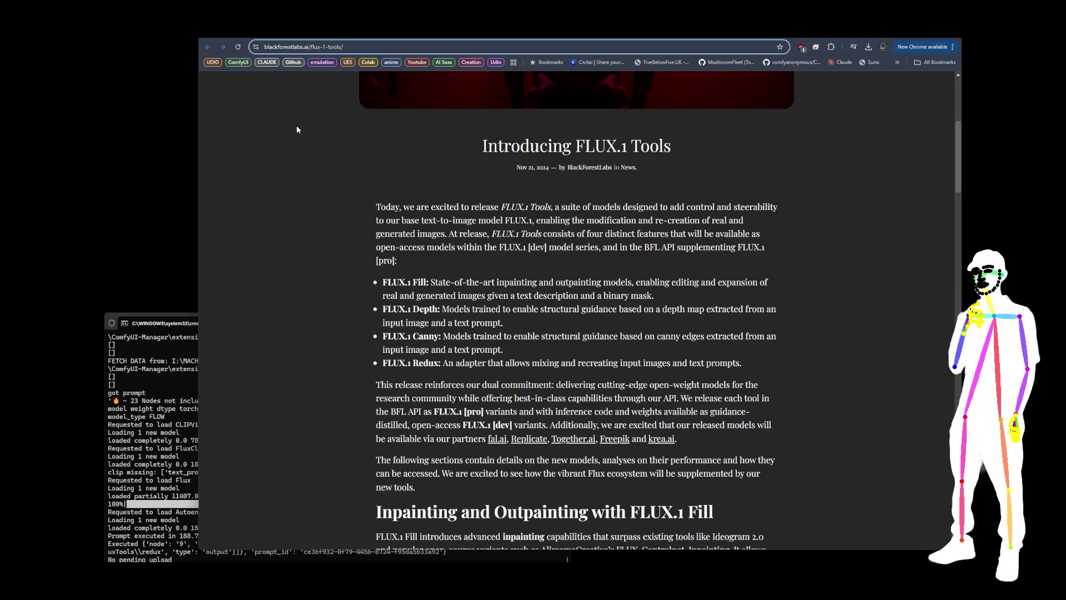
Open the Civitai Flux Control Net models article and read its What you need and REDUX sections.
{"action": "left_click", "coordinate": [378, 36]}
{"action": "left_click", "coordinate": [333, 37]}
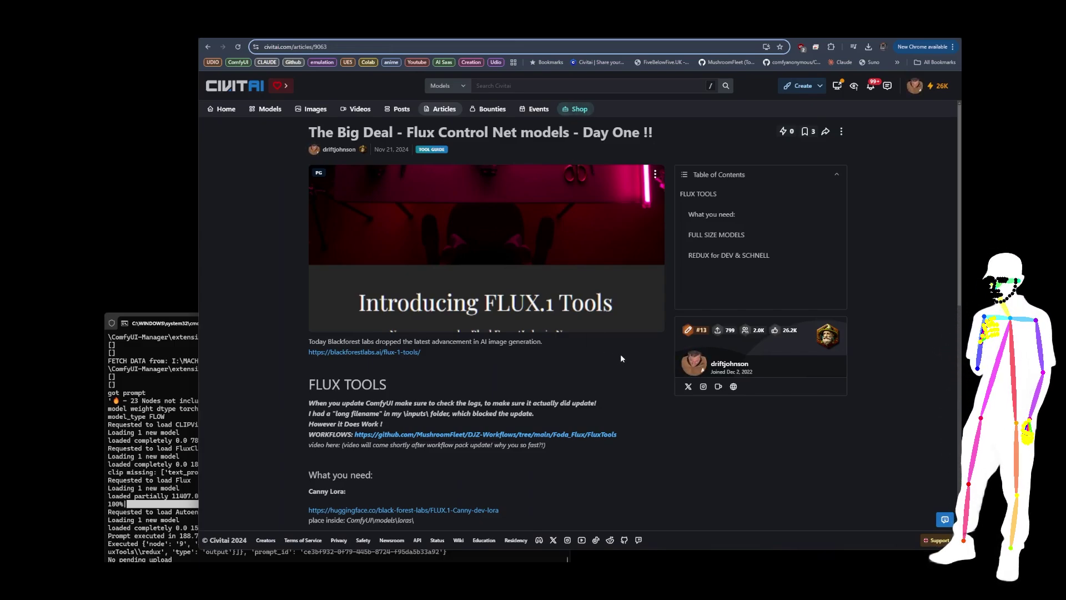
{"action": "scroll", "coordinate": [642, 359], "scroll_direction": "down", "scroll_amount": 2}
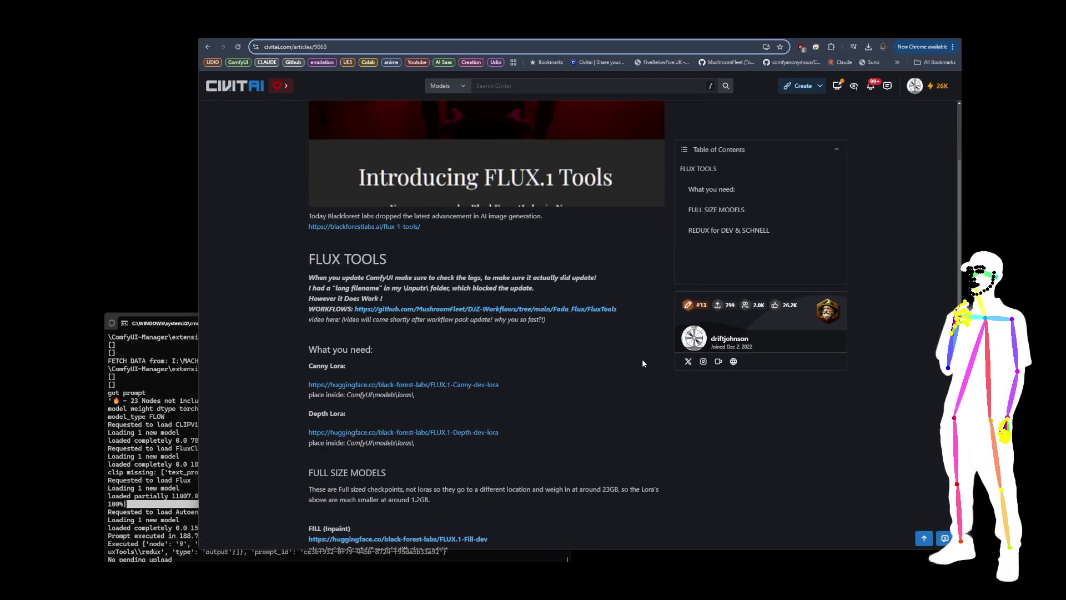
{"action": "scroll", "coordinate": [643, 361], "scroll_direction": "down", "scroll_amount": 1}
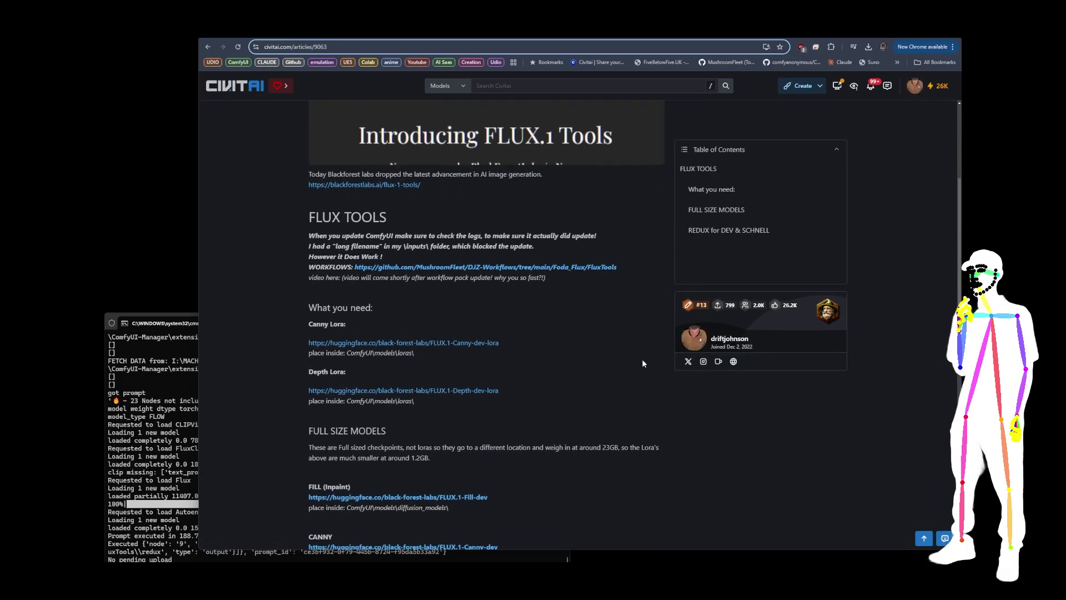
{"action": "scroll", "coordinate": [624, 332], "scroll_direction": "down", "scroll_amount": 2}
{"action": "scroll", "coordinate": [624, 332], "scroll_direction": "up", "scroll_amount": 4}
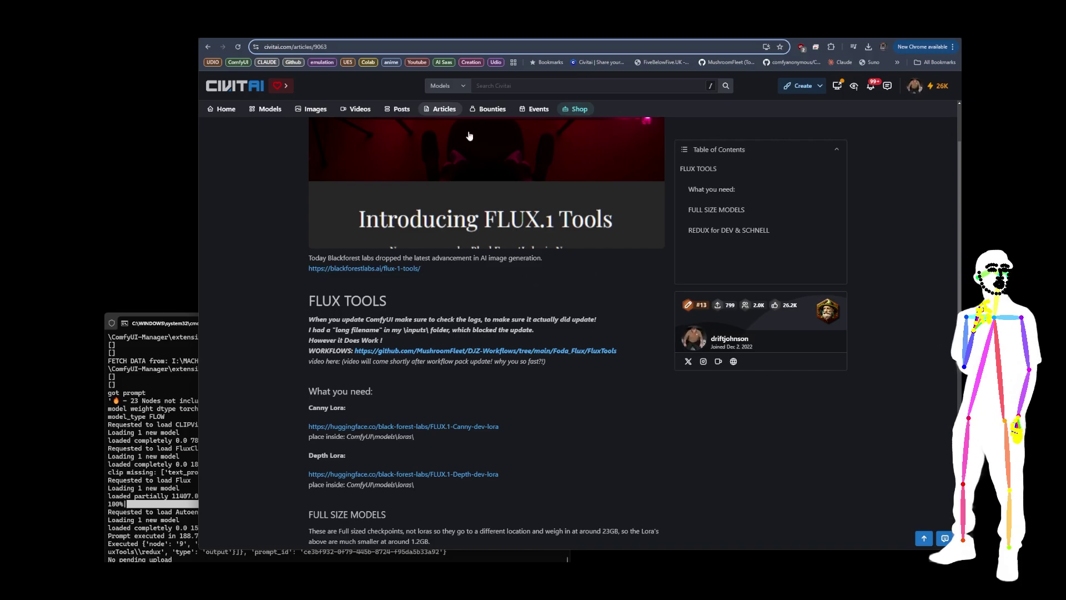
{"action": "scroll", "coordinate": [469, 136], "scroll_direction": "down", "scroll_amount": 3}
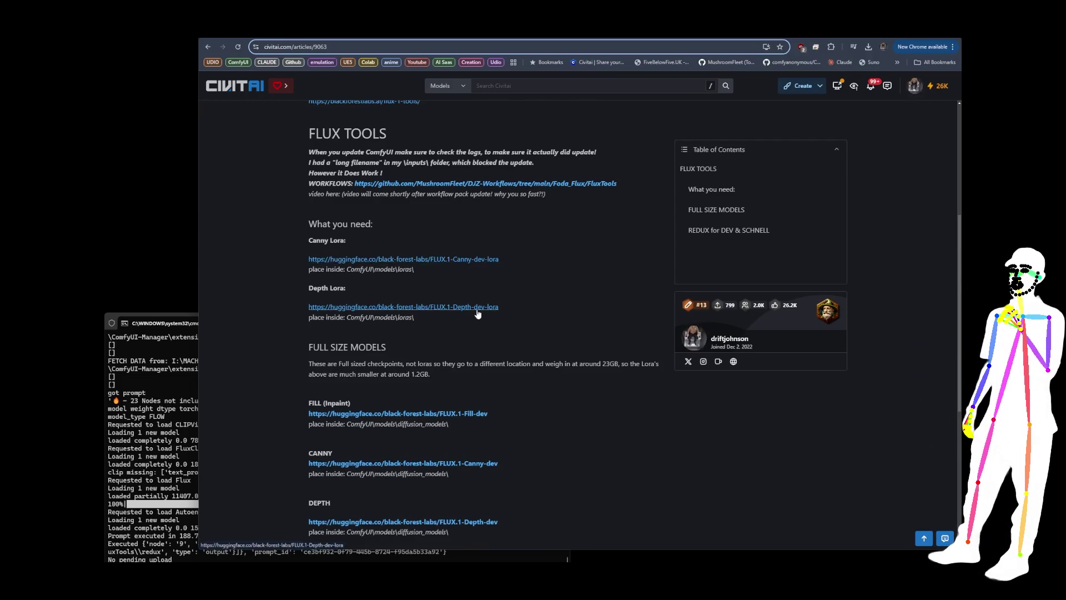
{"action": "scroll", "coordinate": [511, 291], "scroll_direction": "down", "scroll_amount": 3}
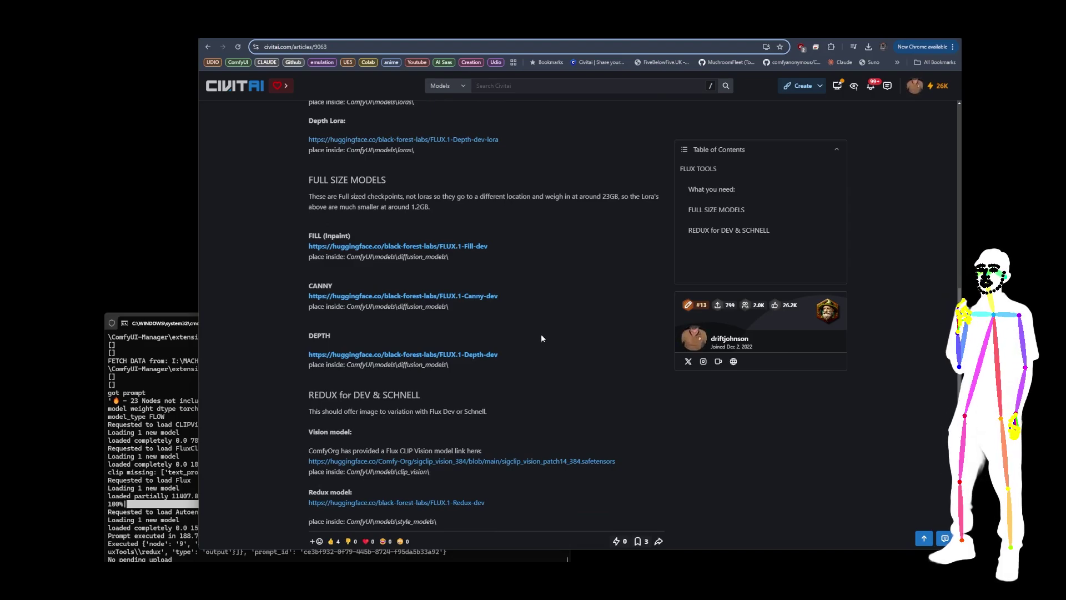
{"action": "scroll", "coordinate": [542, 338], "scroll_direction": "down", "scroll_amount": 2}
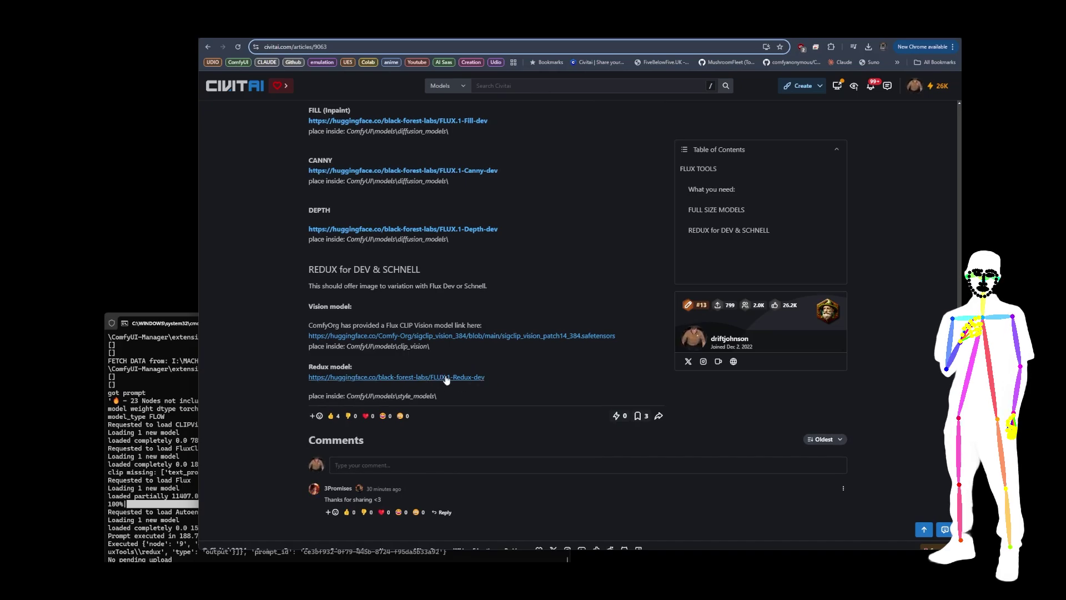
{"action": "scroll", "coordinate": [491, 371], "scroll_direction": "up", "scroll_amount": 5}
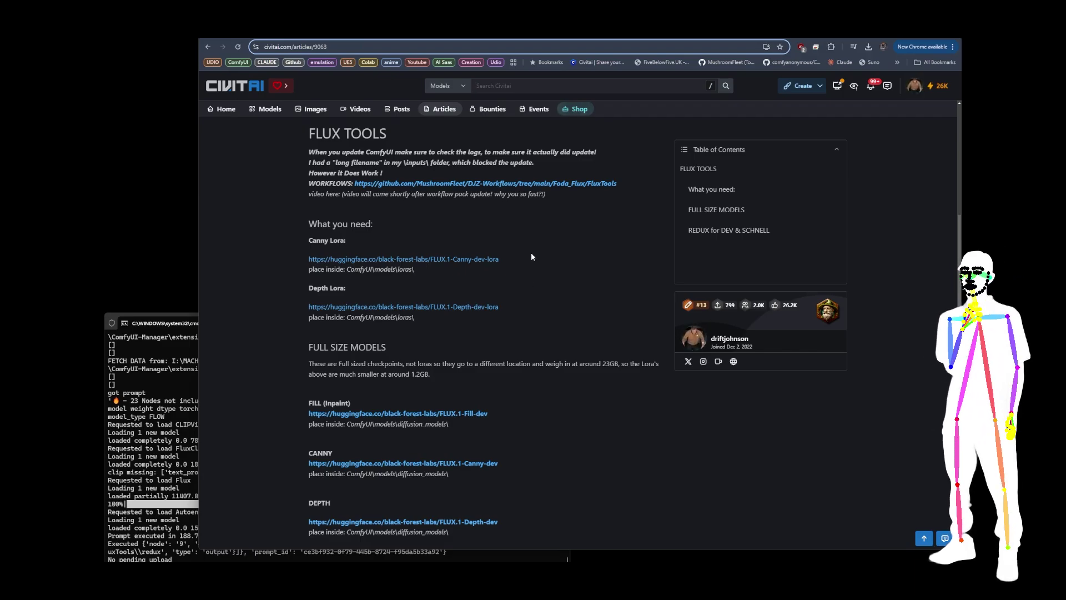
{"action": "scroll", "coordinate": [531, 257], "scroll_direction": "down", "scroll_amount": 4}
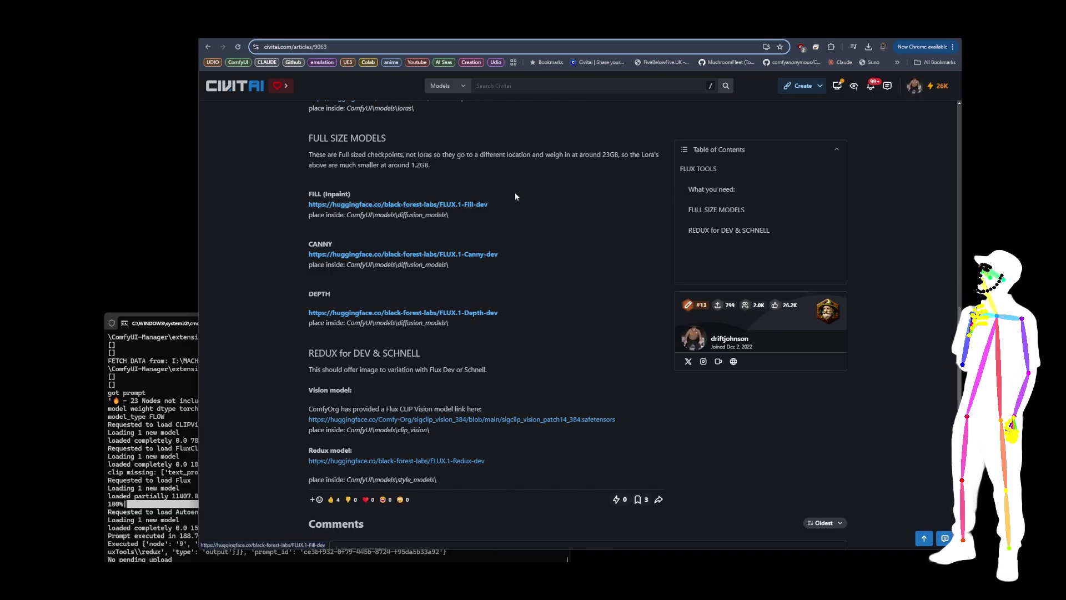
{"action": "scroll", "coordinate": [525, 198], "scroll_direction": "down", "scroll_amount": 2}
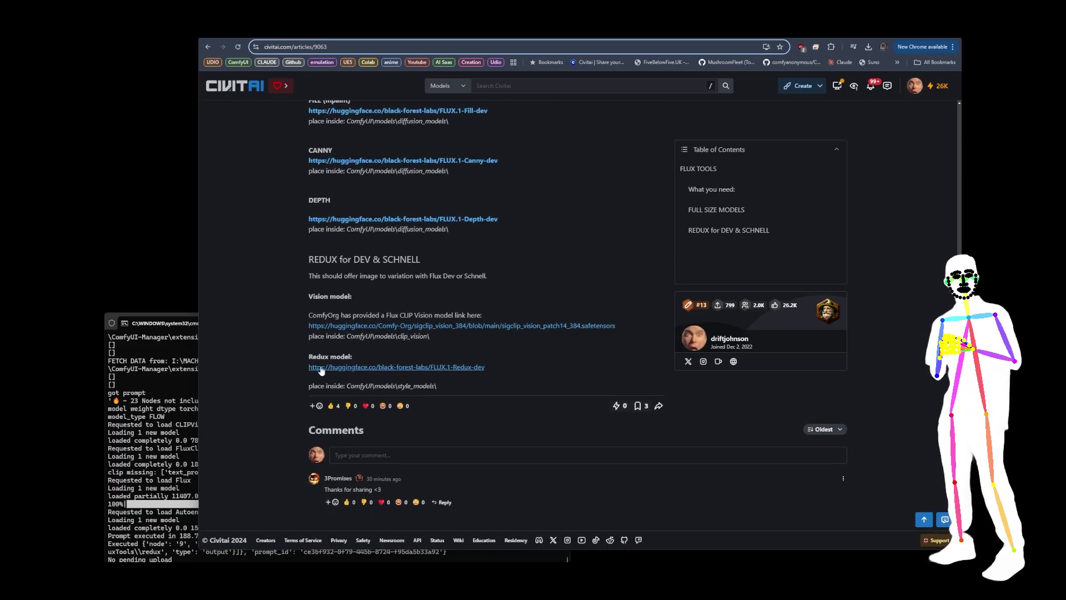
{"action": "scroll", "coordinate": [355, 257], "scroll_direction": "up", "scroll_amount": 2}
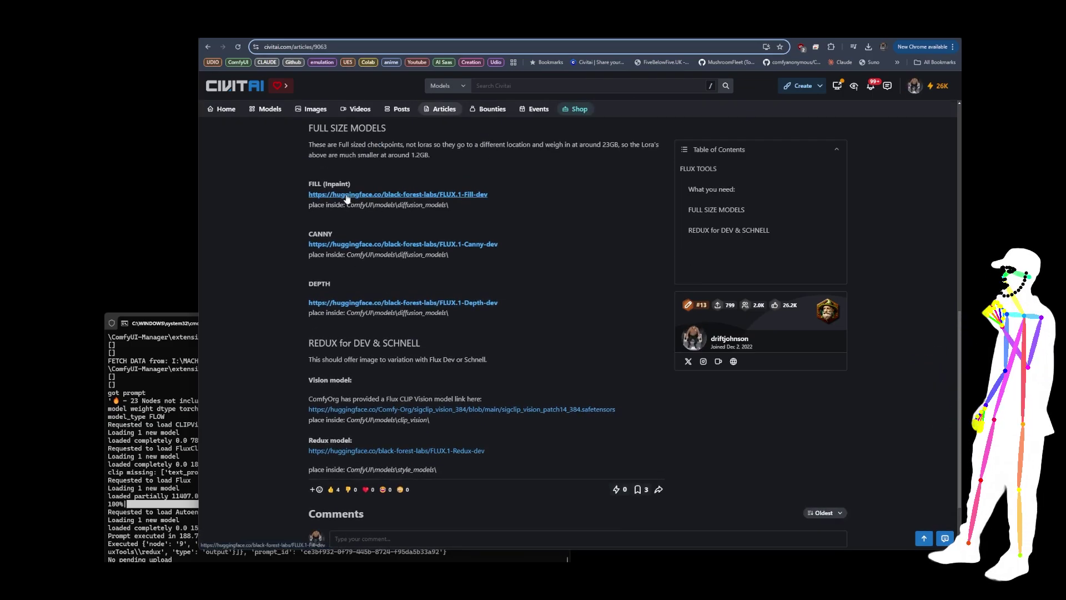
{"action": "scroll", "coordinate": [431, 421], "scroll_direction": "down", "scroll_amount": 2}
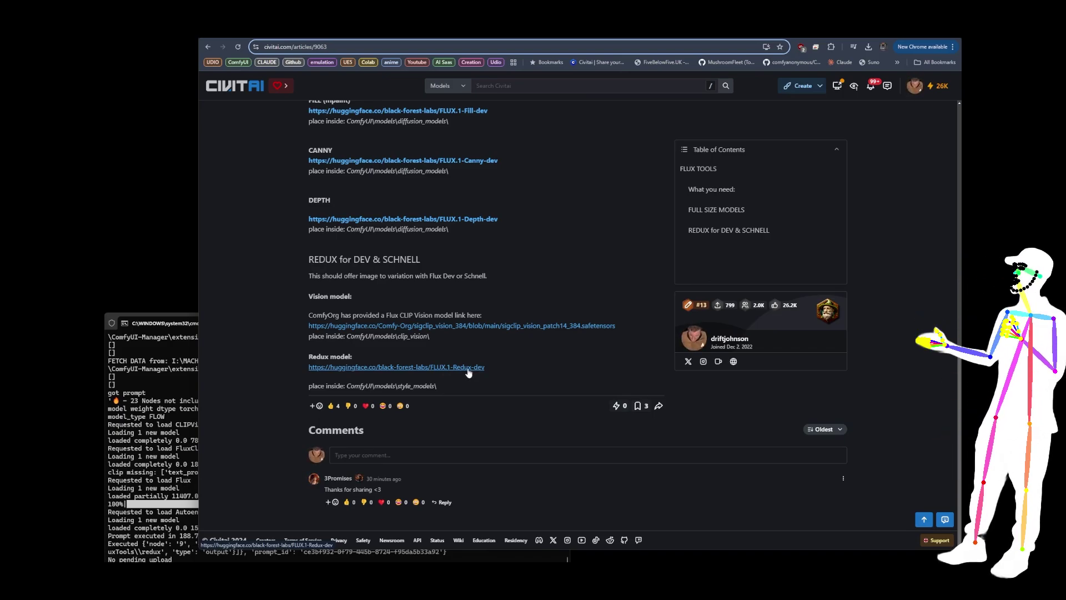
{"action": "scroll", "coordinate": [502, 366], "scroll_direction": "up", "scroll_amount": 5}
{"action": "scroll", "coordinate": [501, 363], "scroll_direction": "up", "scroll_amount": 4}
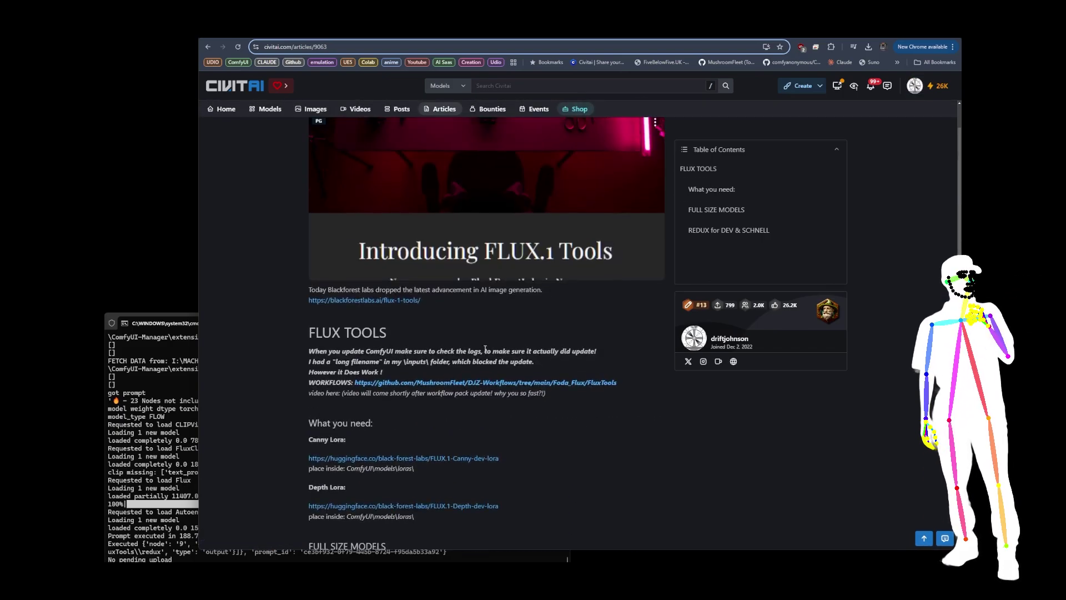
{"action": "scroll", "coordinate": [455, 300], "scroll_direction": "down", "scroll_amount": 5}
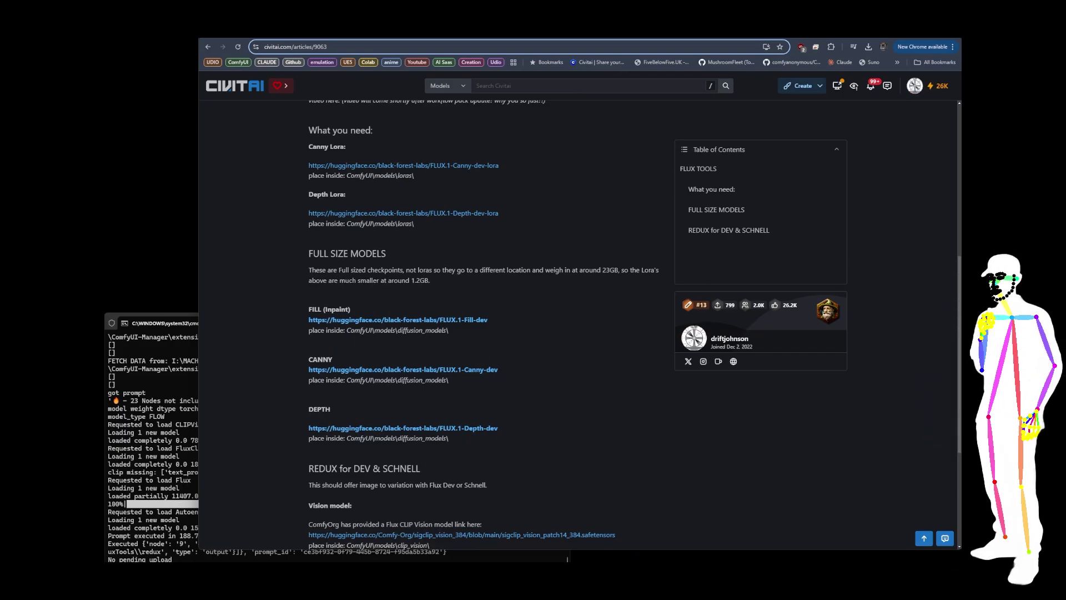
Switch to the ComfyUI Flux Canny workflow, center the graph and select the Load Image node.
{"action": "key", "text": "ctrl+Tab"}
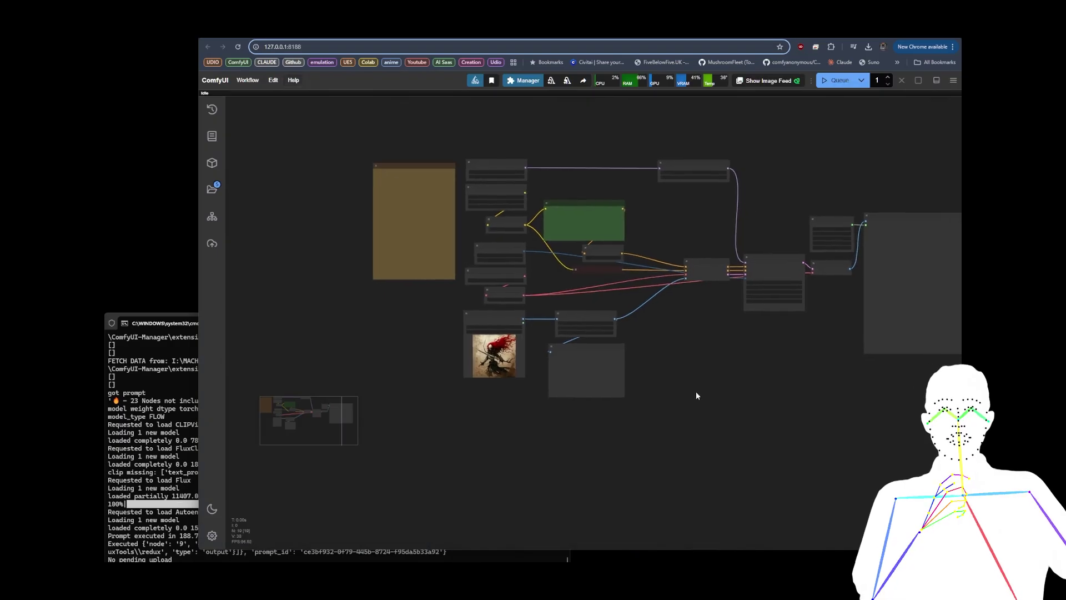
{"action": "left_click_drag", "start_coordinate": [695, 391], "coordinate": [585, 408]}
{"action": "scroll", "coordinate": [322, 186], "scroll_direction": "up", "scroll_amount": 3}
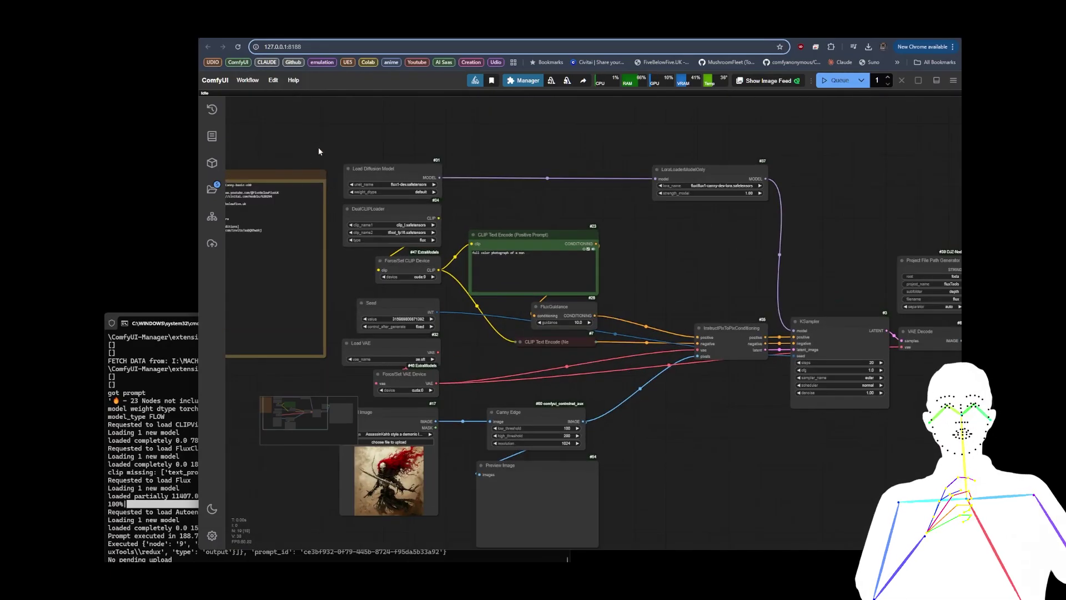
{"action": "scroll", "coordinate": [383, 161], "scroll_direction": "down", "scroll_amount": 3}
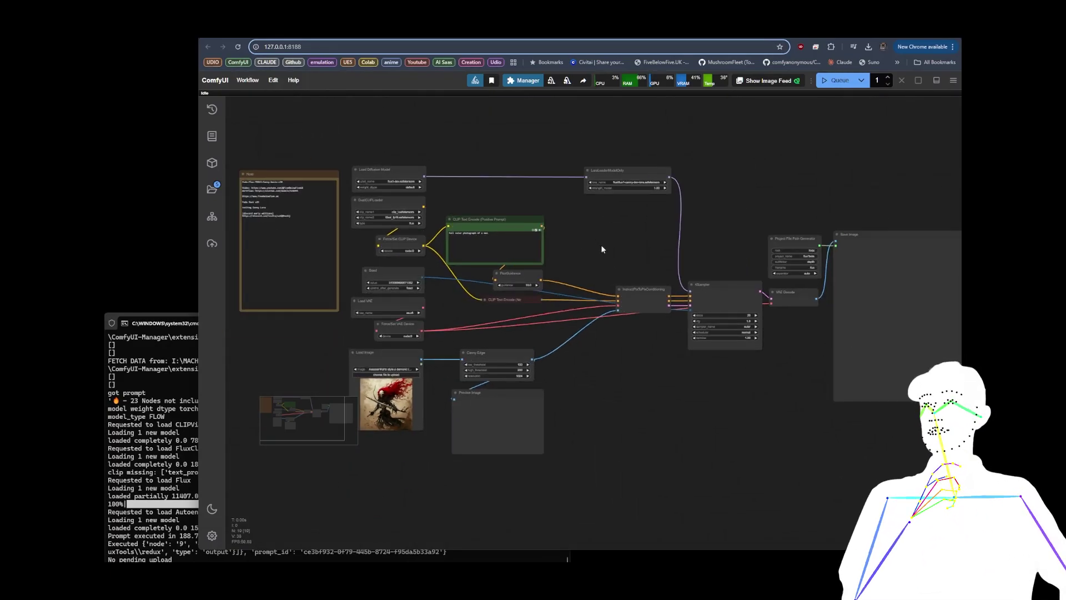
{"action": "left_click_drag", "start_coordinate": [601, 244], "coordinate": [599, 244]}
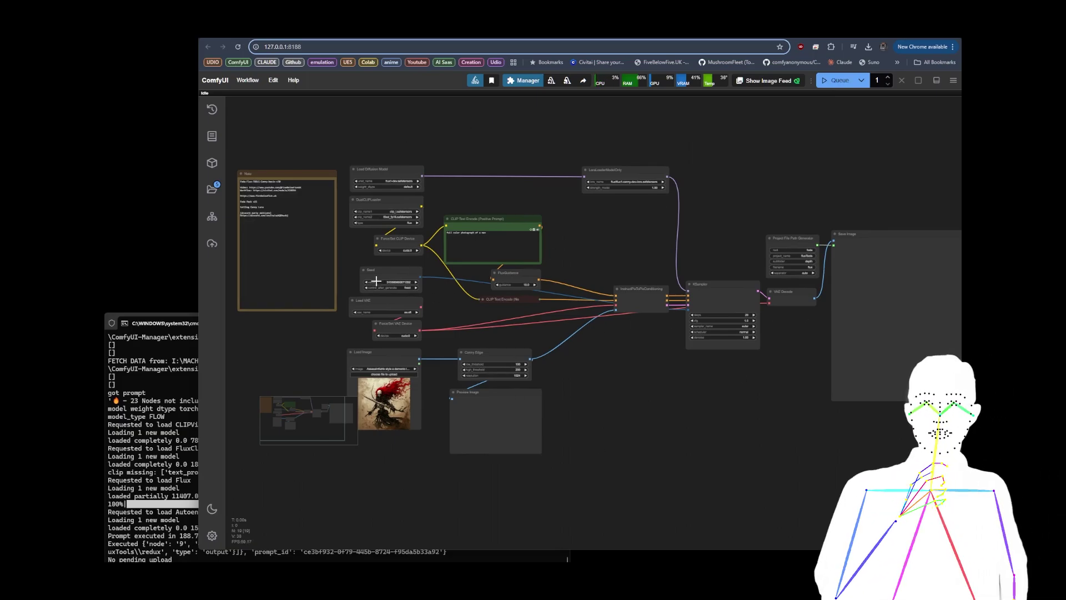
{"action": "left_click_drag", "start_coordinate": [775, 393], "coordinate": [776, 310]}
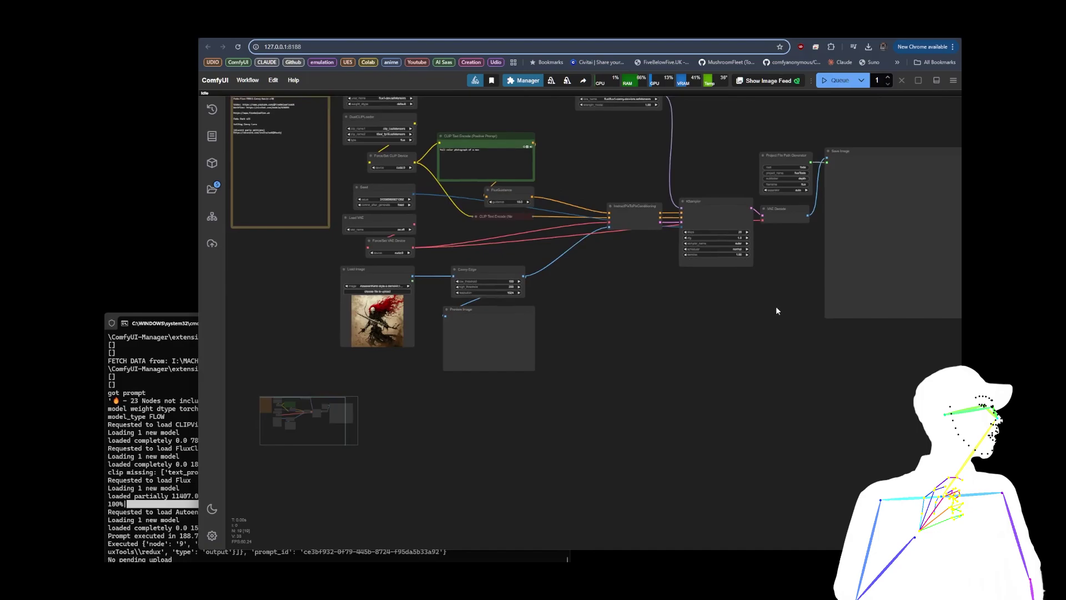
{"action": "scroll", "coordinate": [489, 250], "scroll_direction": "up", "scroll_amount": 5}
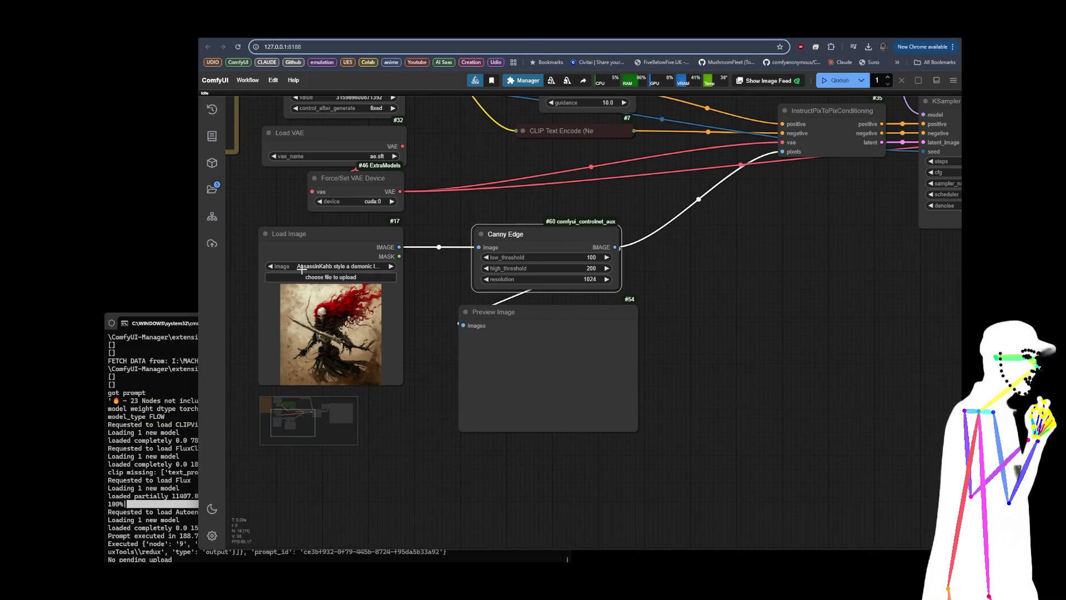
{"action": "scroll", "coordinate": [277, 323], "scroll_direction": "up", "scroll_amount": 4}
{"action": "left_click", "coordinate": [334, 223]}
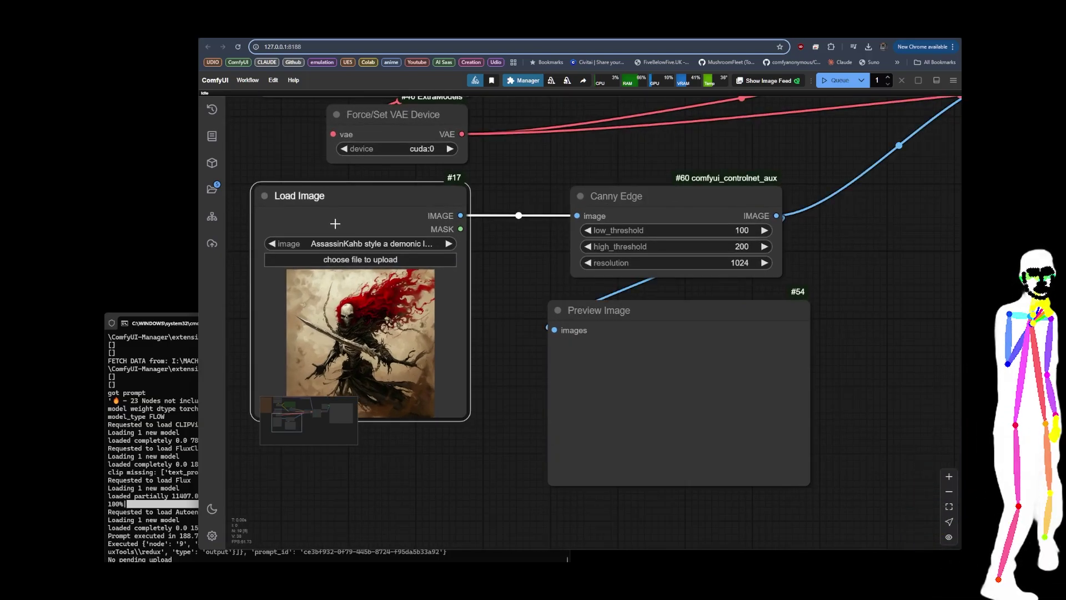
Pan across Canny Edge, InstructPixToPixConditioning, KSampler, the prompt and FluxGuidance nodes.
{"action": "left_click_drag", "start_coordinate": [543, 241], "coordinate": [313, 225]}
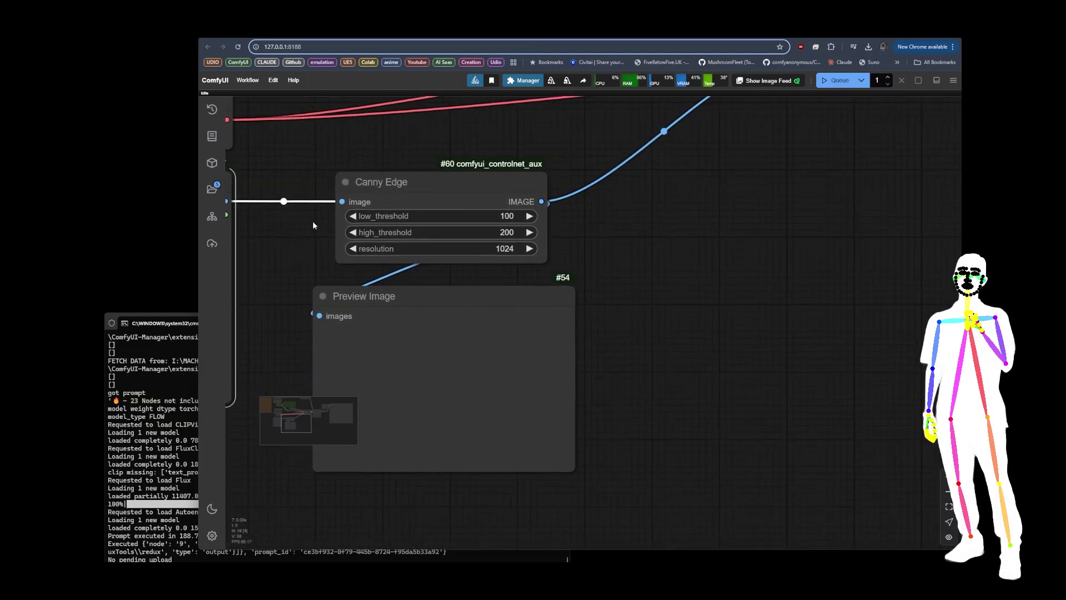
{"action": "left_click_drag", "start_coordinate": [691, 272], "coordinate": [438, 433]}
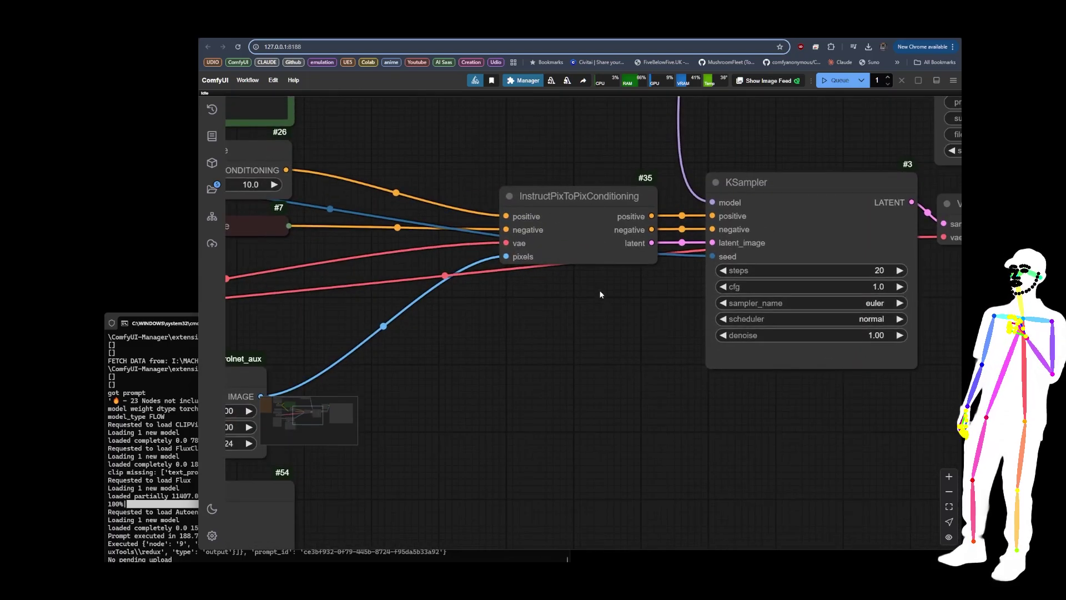
{"action": "scroll", "coordinate": [595, 282], "scroll_direction": "up", "scroll_amount": 3}
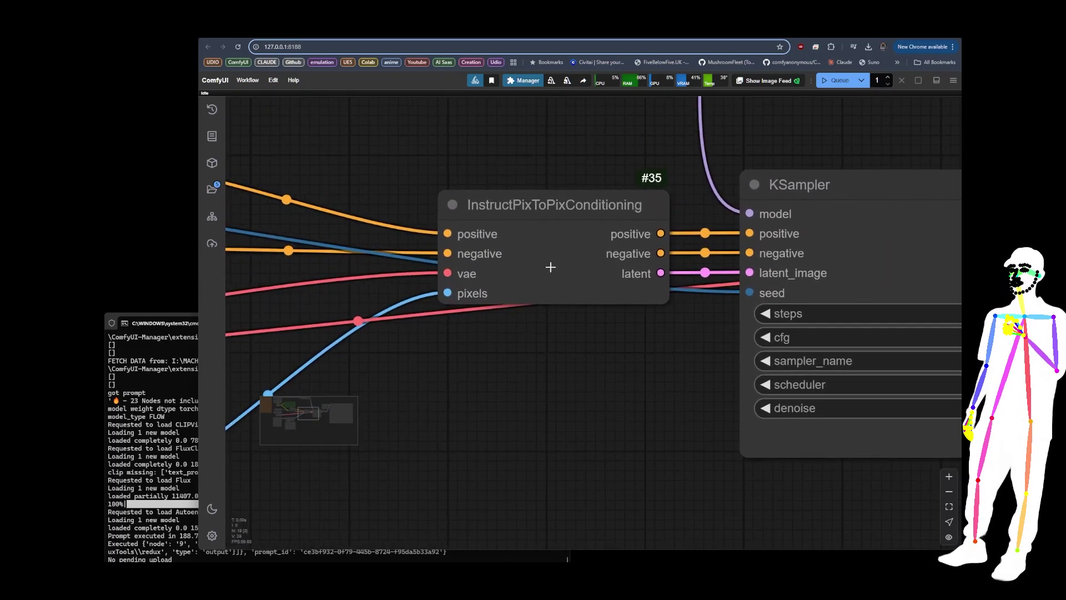
{"action": "scroll", "coordinate": [526, 367], "scroll_direction": "down", "scroll_amount": 5}
{"action": "left_click_drag", "start_coordinate": [485, 363], "coordinate": [626, 313]}
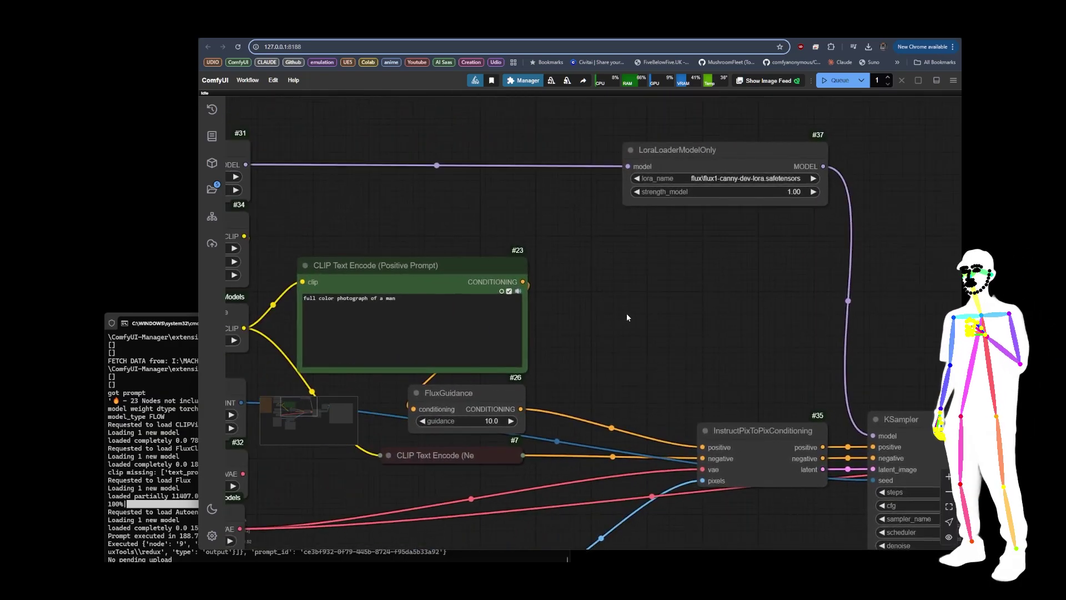
{"action": "scroll", "coordinate": [627, 313], "scroll_direction": "up", "scroll_amount": 3}
{"action": "left_click_drag", "start_coordinate": [809, 278], "coordinate": [938, 233]}
{"action": "left_click_drag", "start_coordinate": [628, 372], "coordinate": [642, 341]}
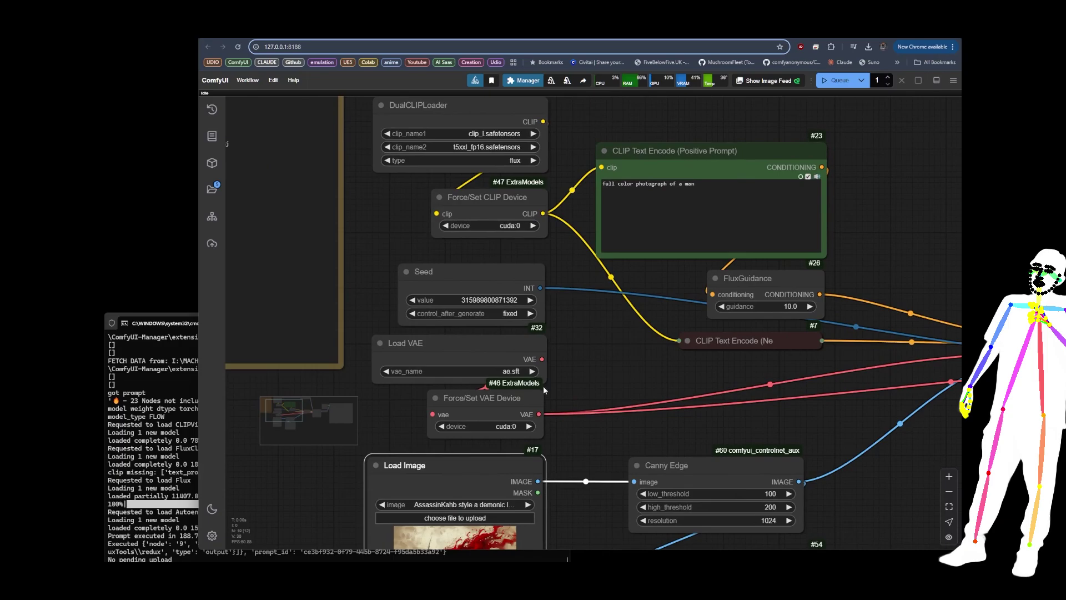
Check the CLIP and VAE device nodes, then set the diffusion model weight_dtype to fp8_e4m3fn.
{"action": "left_click", "coordinate": [479, 213]}
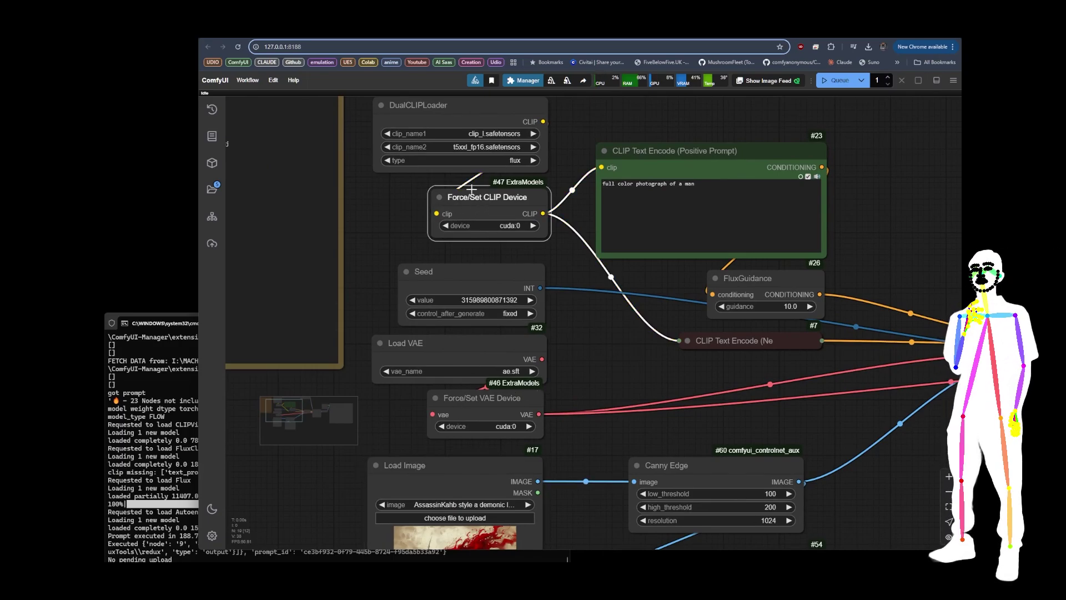
{"action": "left_click", "coordinate": [483, 426]}
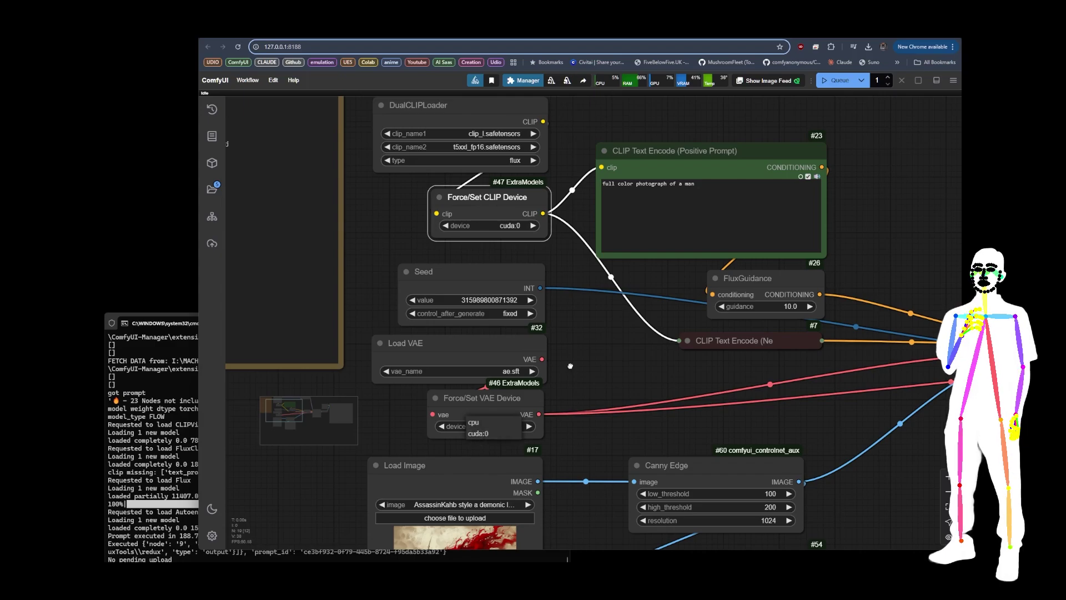
{"action": "left_click", "coordinate": [479, 433]}
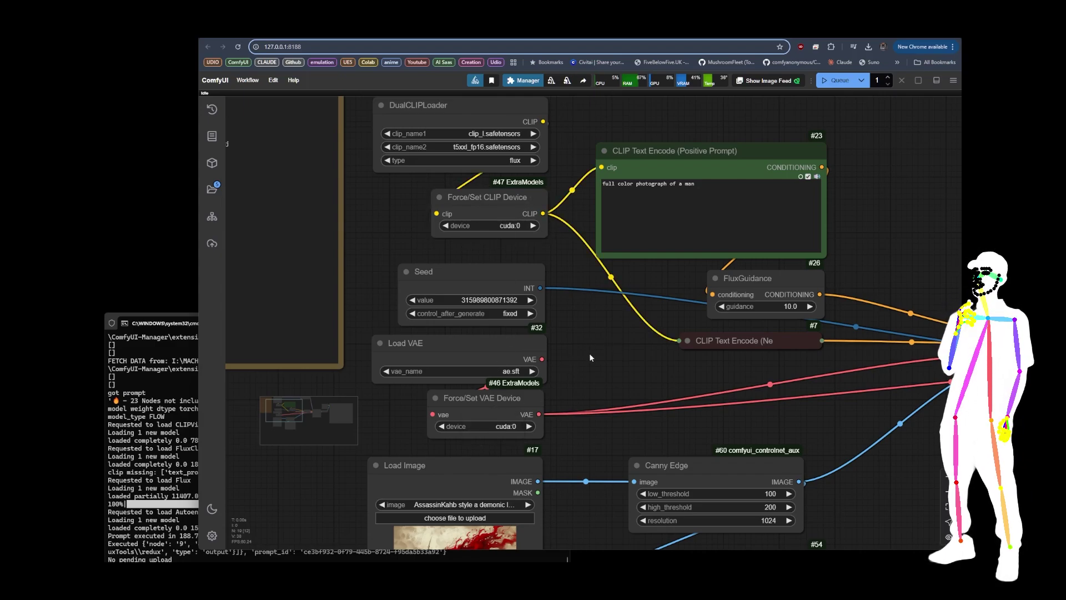
{"action": "left_click_drag", "start_coordinate": [585, 342], "coordinate": [594, 422]}
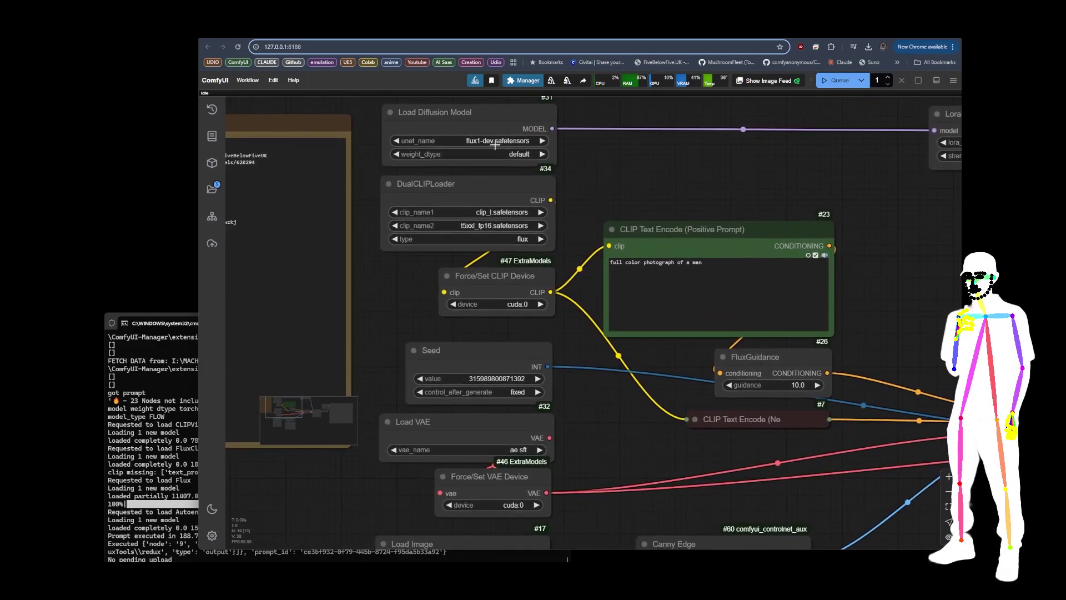
{"action": "left_click", "coordinate": [515, 155]}
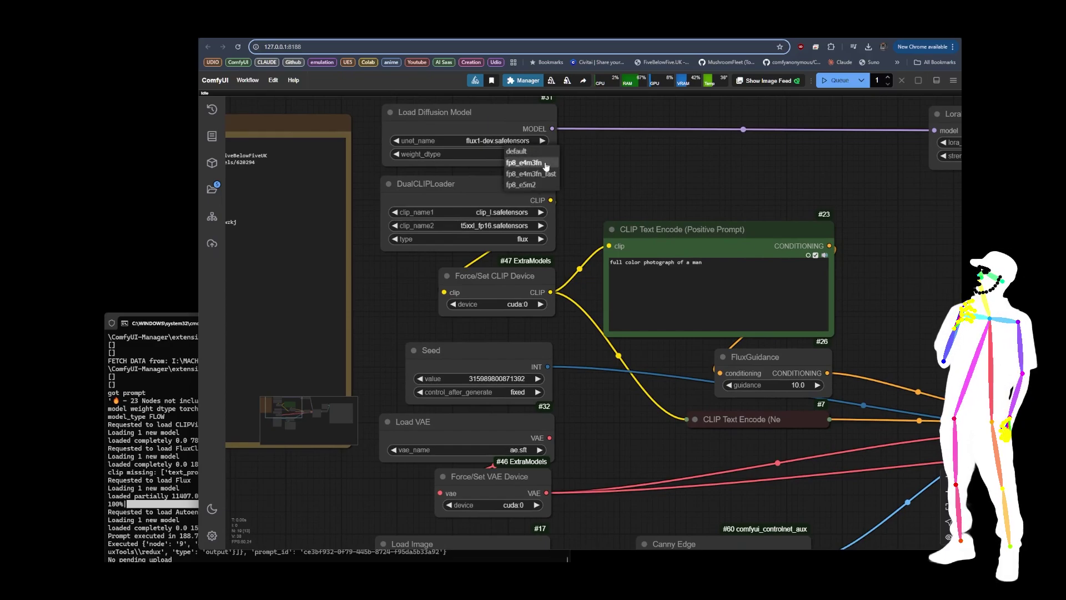
{"action": "left_click", "coordinate": [532, 163]}
Set clip_name2 to t5xxl_fp8_e4m3fn, keep the VAE as ae.sft, and run the VAE on cpu.
{"action": "left_click", "coordinate": [478, 213]}
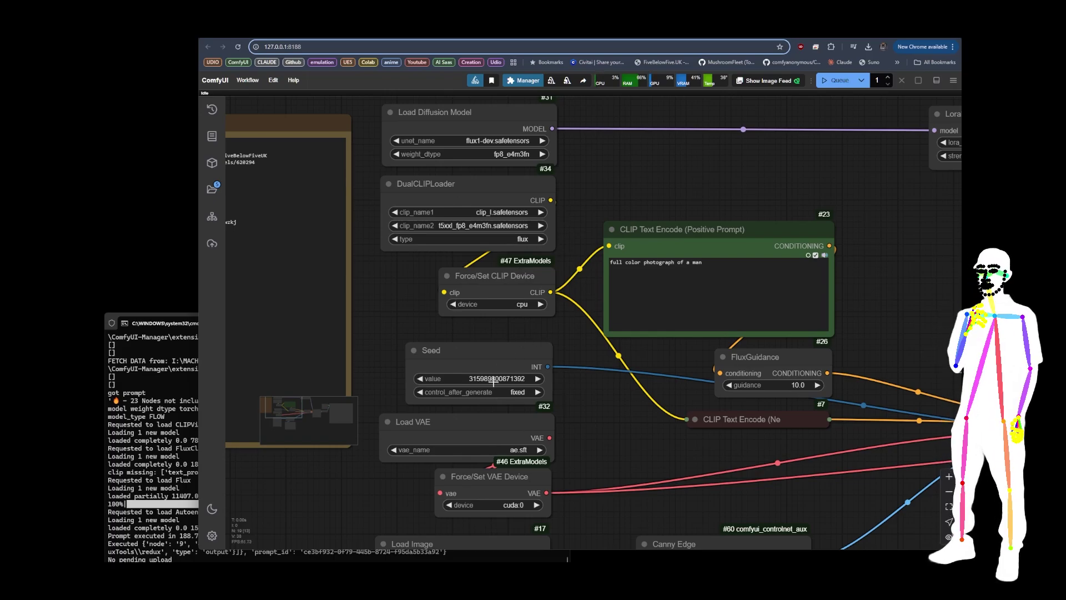
{"action": "left_click", "coordinate": [396, 450]}
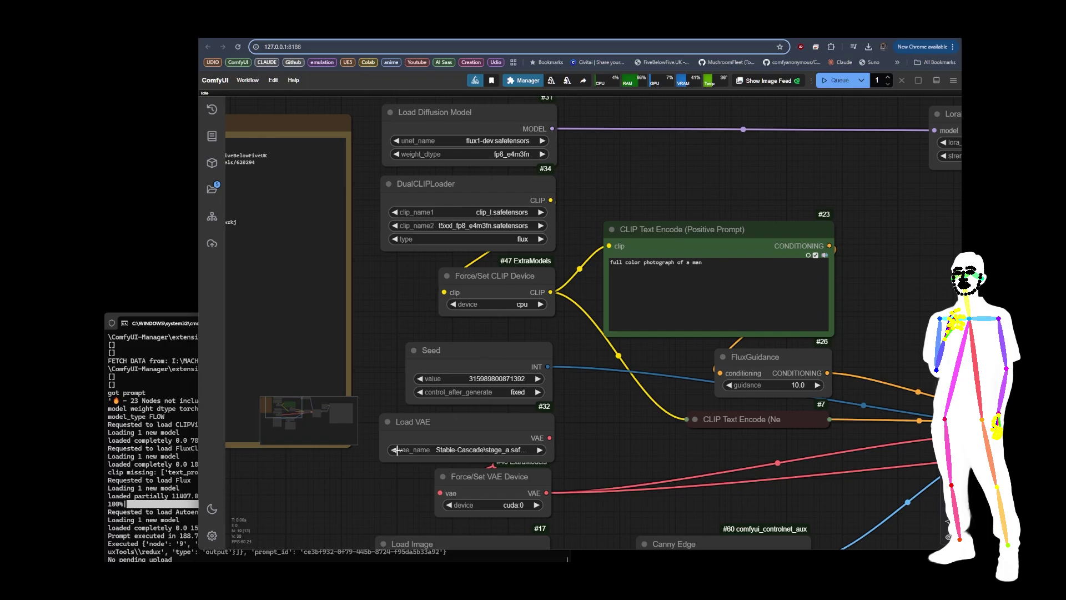
{"action": "left_click", "coordinate": [539, 449]}
{"action": "left_click", "coordinate": [500, 506]}
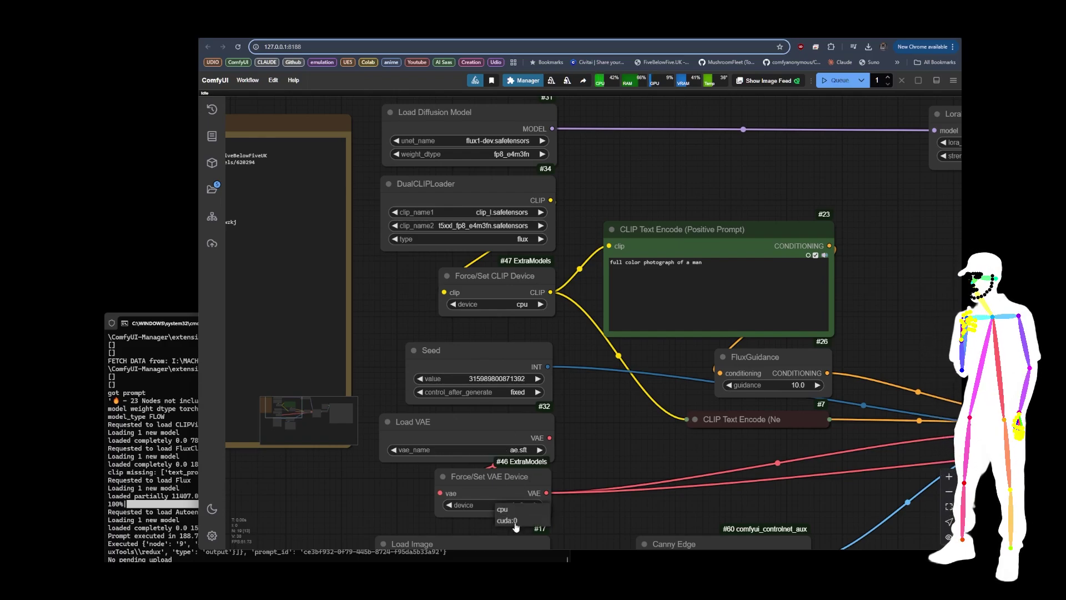
{"action": "left_click", "coordinate": [505, 509]}
Zoom onto LoraLoaderModelOnly, using flux1-canny-dev-lora.safetensors at strength 1.00.
{"action": "left_click_drag", "start_coordinate": [610, 442], "coordinate": [585, 385]}
{"action": "scroll", "coordinate": [478, 420], "scroll_direction": "up", "scroll_amount": 8}
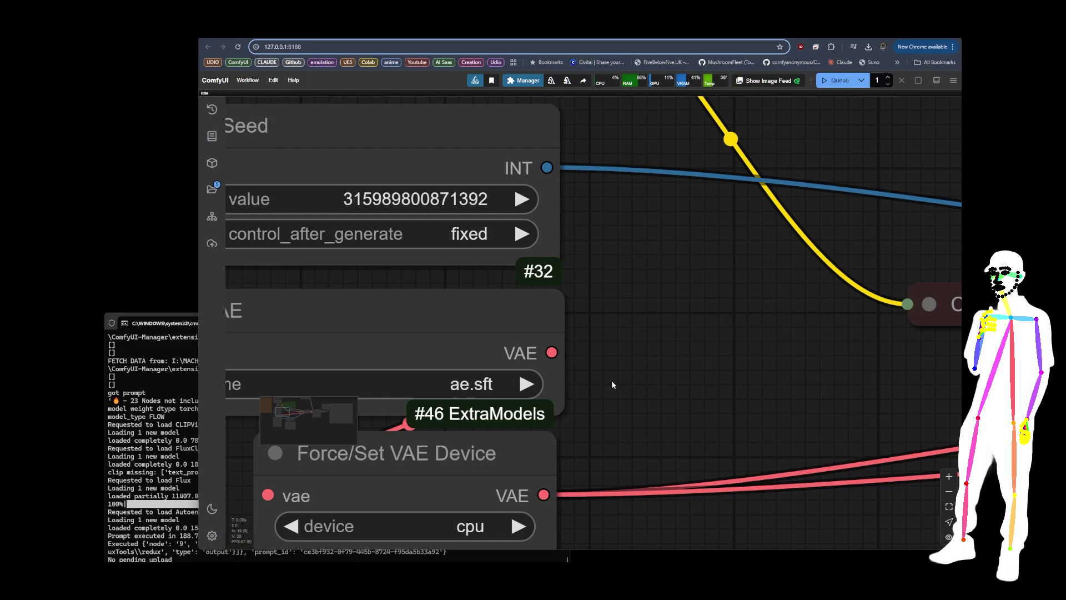
{"action": "scroll", "coordinate": [611, 380], "scroll_direction": "down", "scroll_amount": 10}
{"action": "scroll", "coordinate": [615, 357], "scroll_direction": "up", "scroll_amount": 2}
{"action": "left_click_drag", "start_coordinate": [631, 373], "coordinate": [618, 338]}
{"action": "left_click_drag", "start_coordinate": [694, 344], "coordinate": [452, 405]}
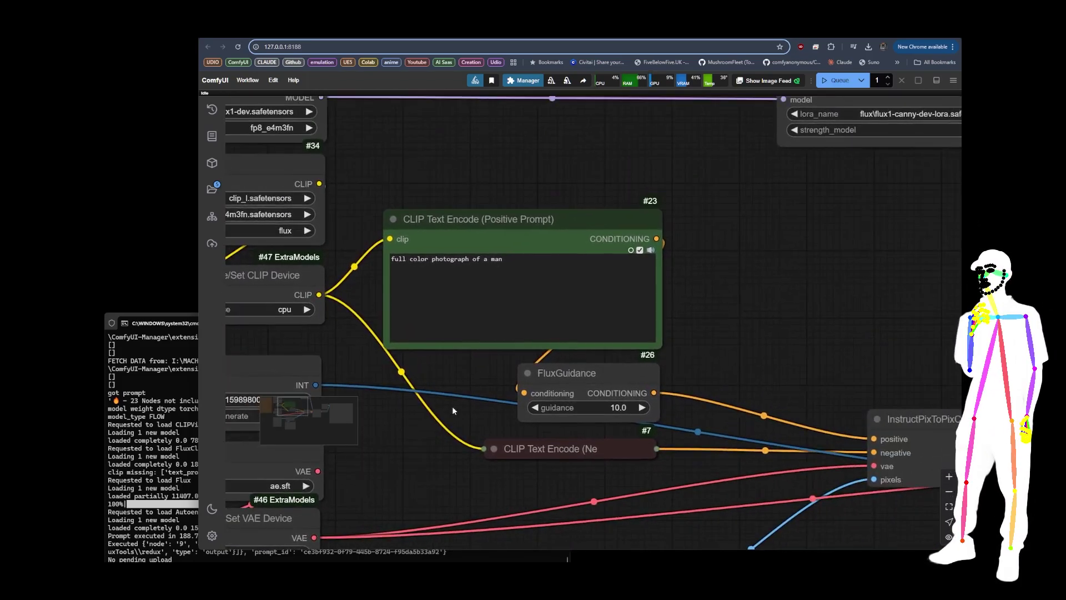
{"action": "scroll", "coordinate": [452, 405], "scroll_direction": "down", "scroll_amount": 4}
{"action": "left_click_drag", "start_coordinate": [663, 287], "coordinate": [276, 408]}
{"action": "scroll", "coordinate": [277, 408], "scroll_direction": "up", "scroll_amount": 4}
{"action": "scroll", "coordinate": [380, 292], "scroll_direction": "up", "scroll_amount": 7}
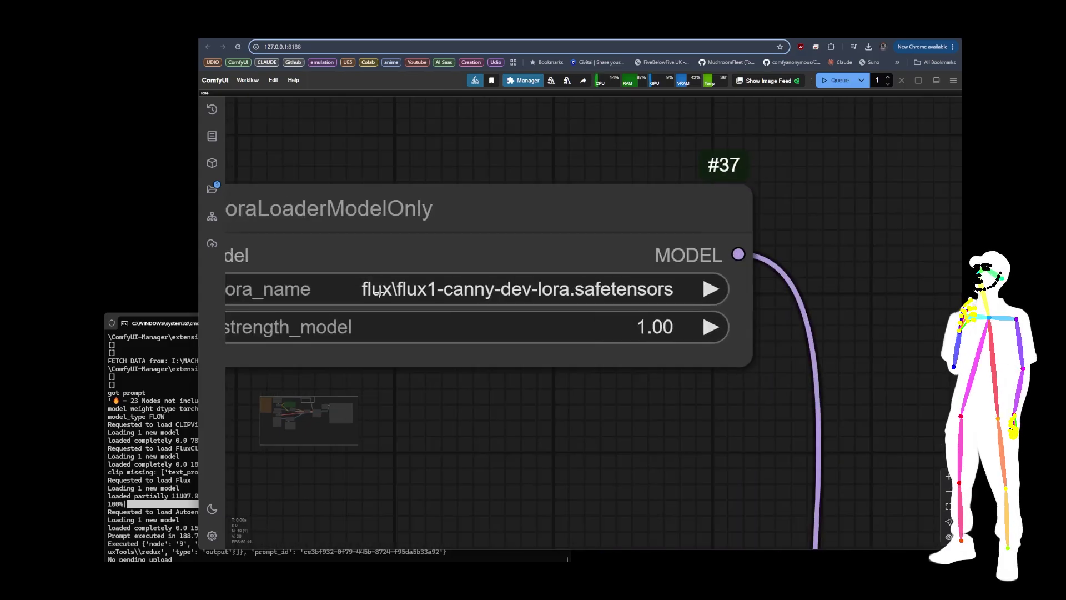
{"action": "left_click", "coordinate": [448, 289]}
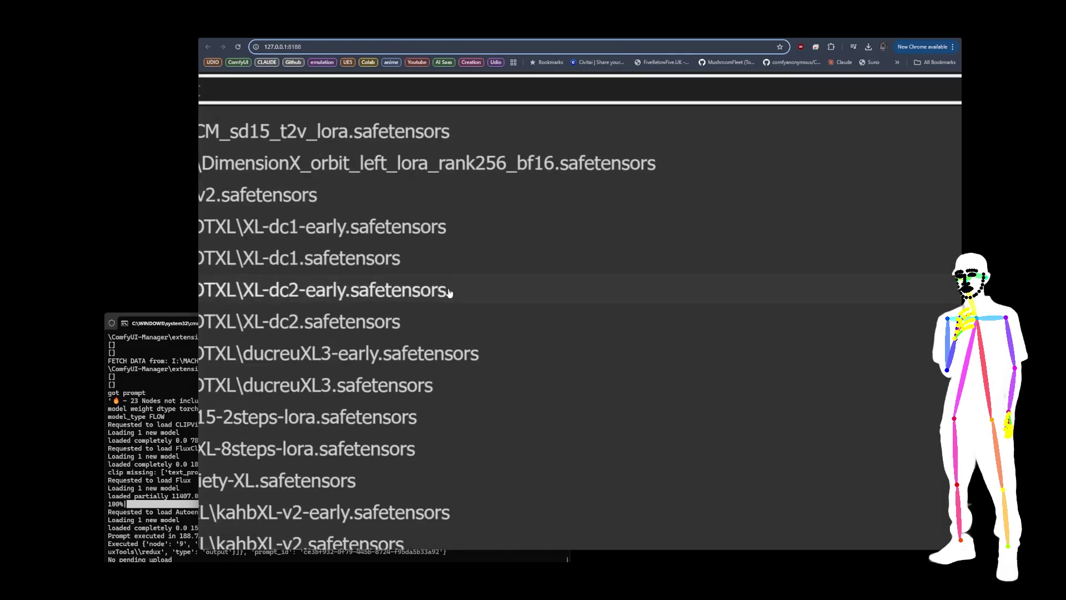
{"action": "key", "text": "Escape"}
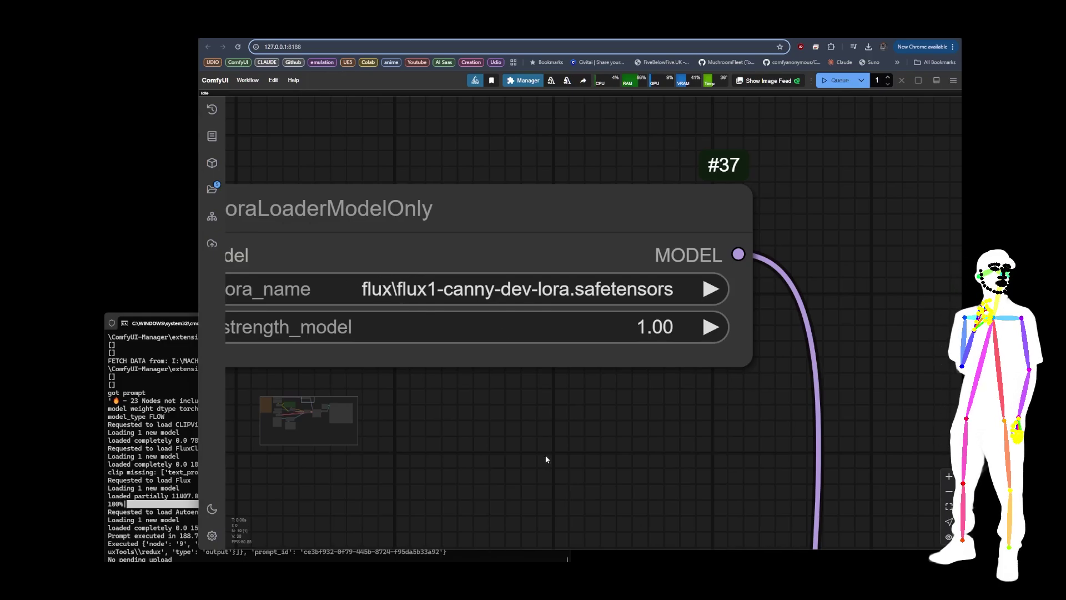
{"action": "scroll", "coordinate": [644, 181], "scroll_direction": "down", "scroll_amount": 10}
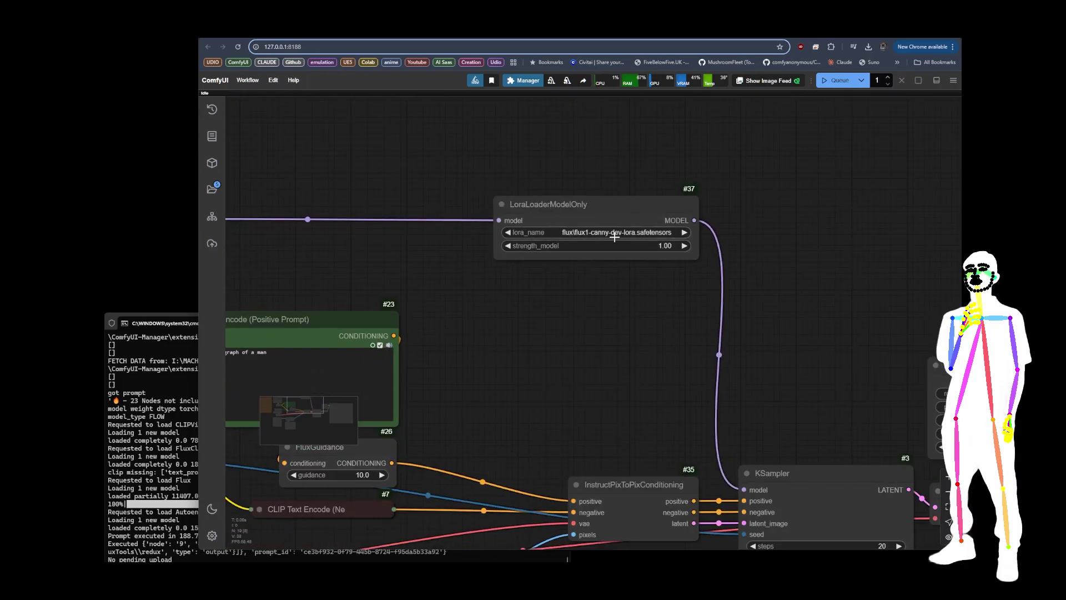
{"action": "scroll", "coordinate": [595, 185], "scroll_direction": "up", "scroll_amount": 5}
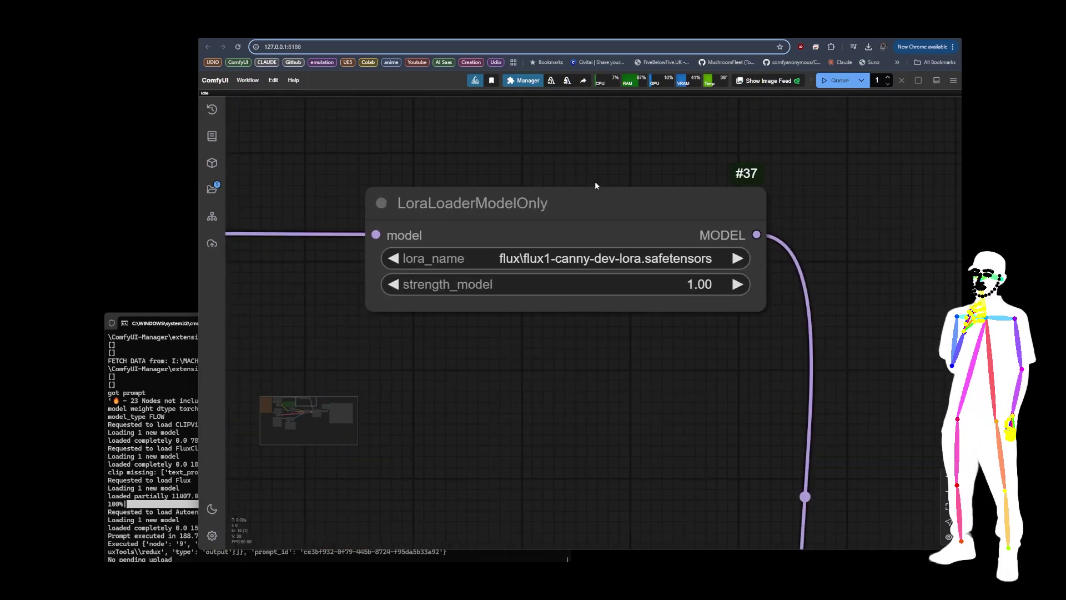
{"action": "scroll", "coordinate": [728, 157], "scroll_direction": "down", "scroll_amount": 4}
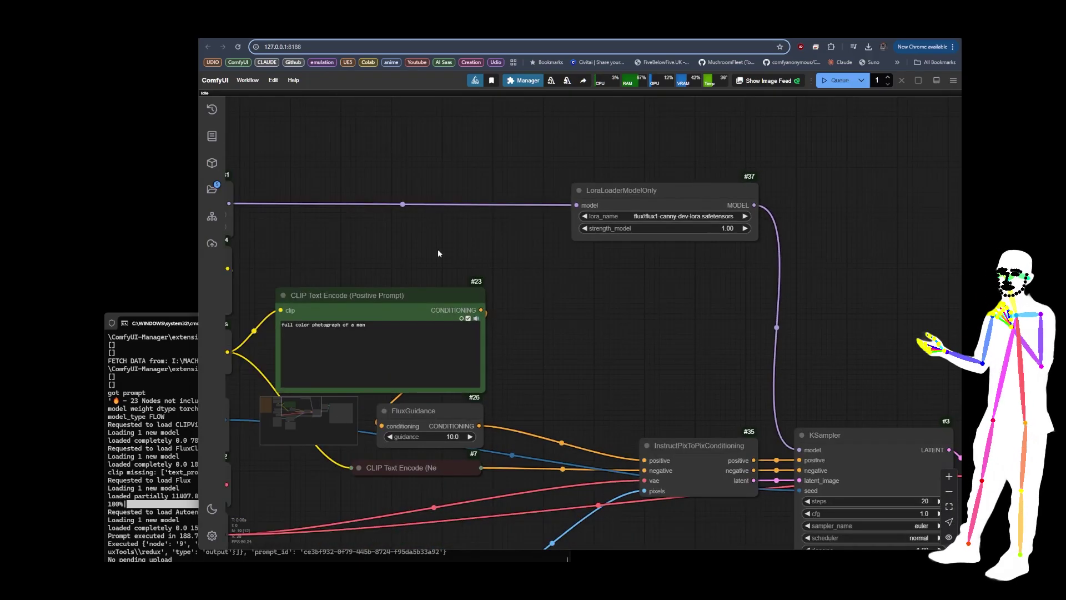
{"action": "scroll", "coordinate": [718, 246], "scroll_direction": "up", "scroll_amount": 3}
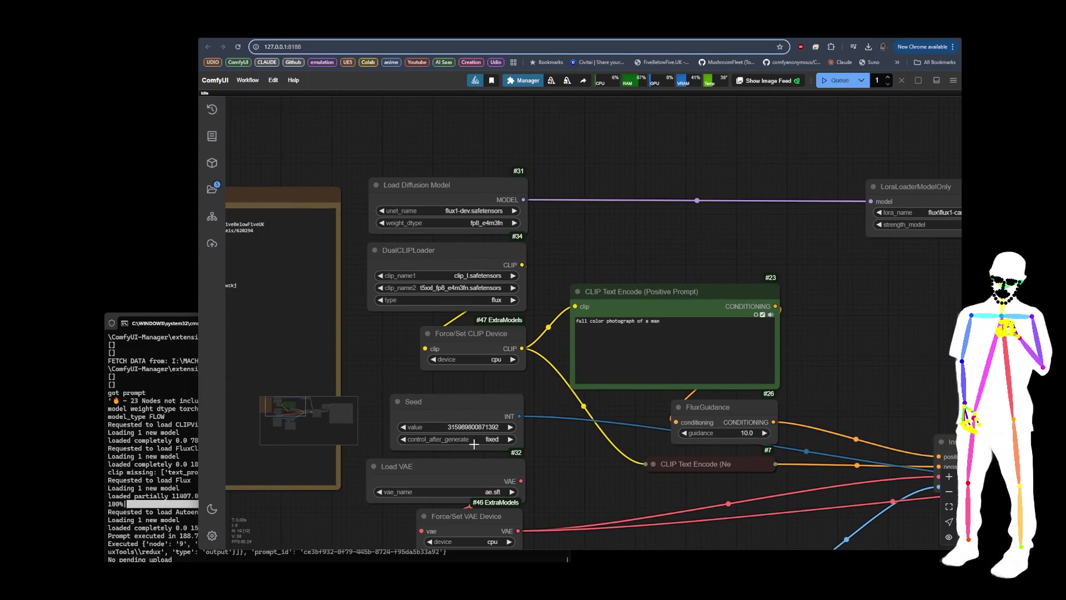
Set the diffusion model weight_dtype back to default.
{"action": "left_click_drag", "start_coordinate": [575, 481], "coordinate": [601, 321]}
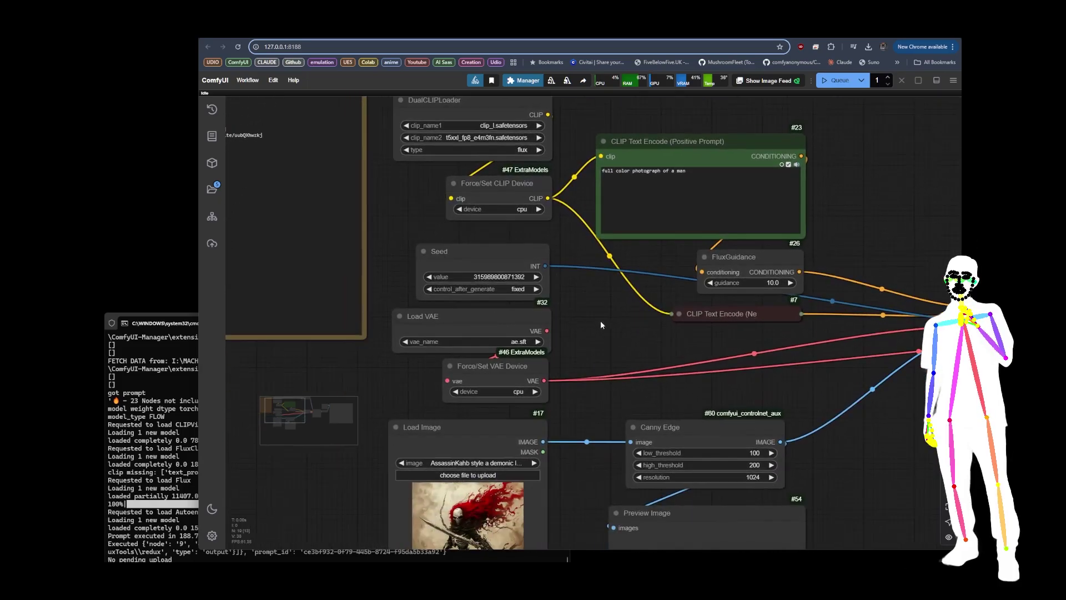
{"action": "scroll", "coordinate": [471, 339], "scroll_direction": "up", "scroll_amount": 5}
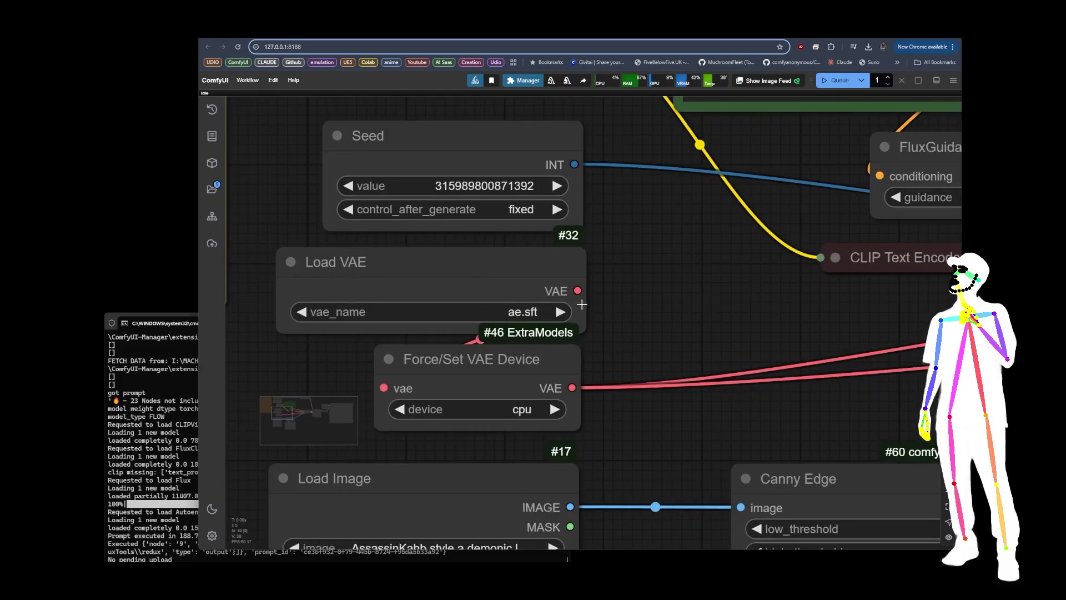
{"action": "left_click_drag", "start_coordinate": [636, 250], "coordinate": [637, 373]}
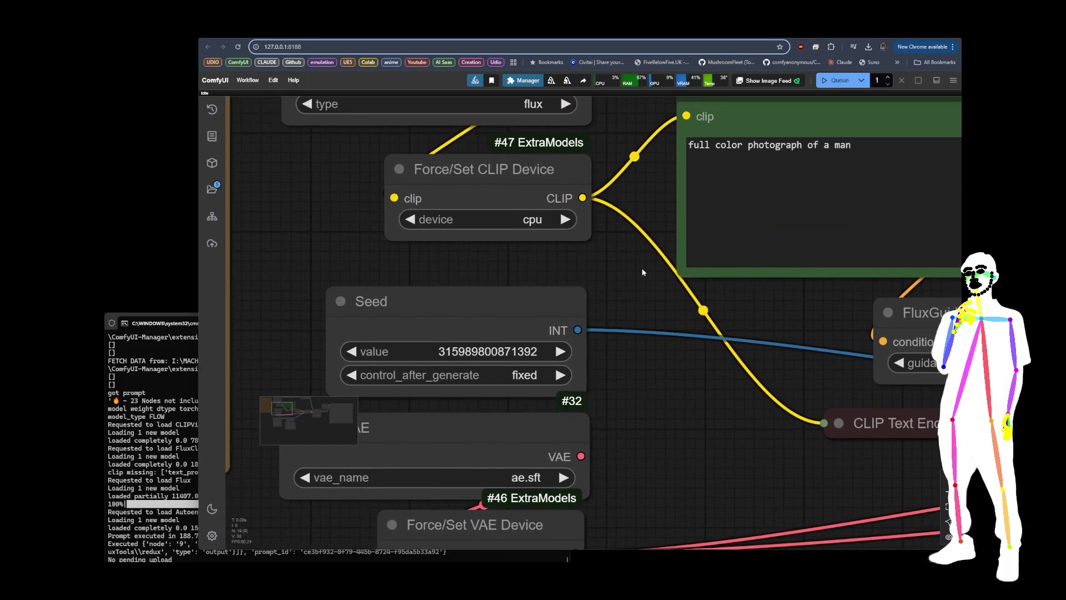
{"action": "scroll", "coordinate": [668, 378], "scroll_direction": "down", "scroll_amount": 5}
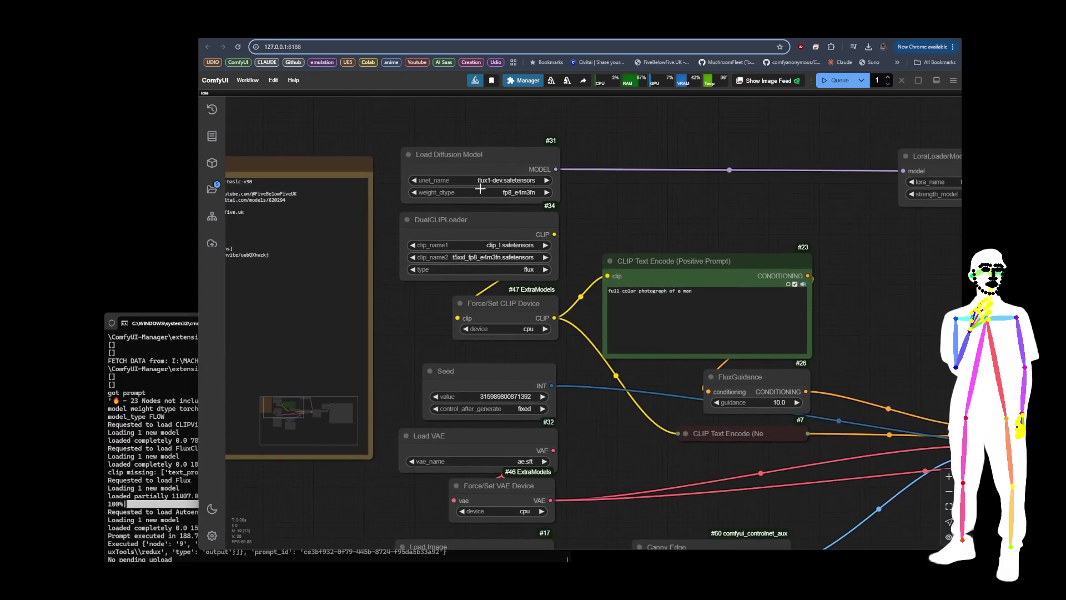
{"action": "left_click", "coordinate": [505, 192]}
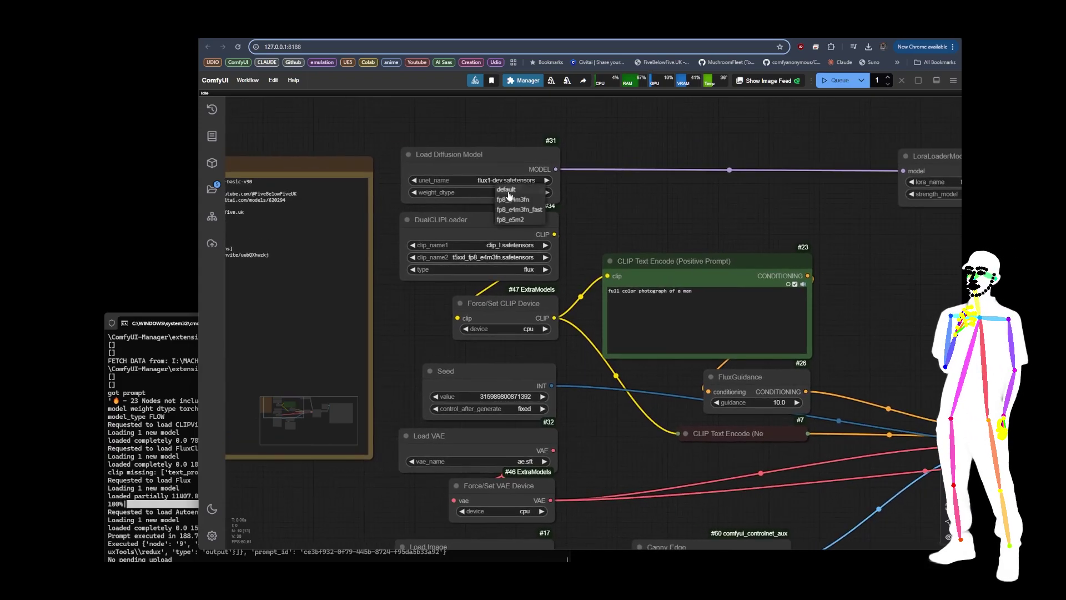
{"action": "left_click", "coordinate": [511, 193]}
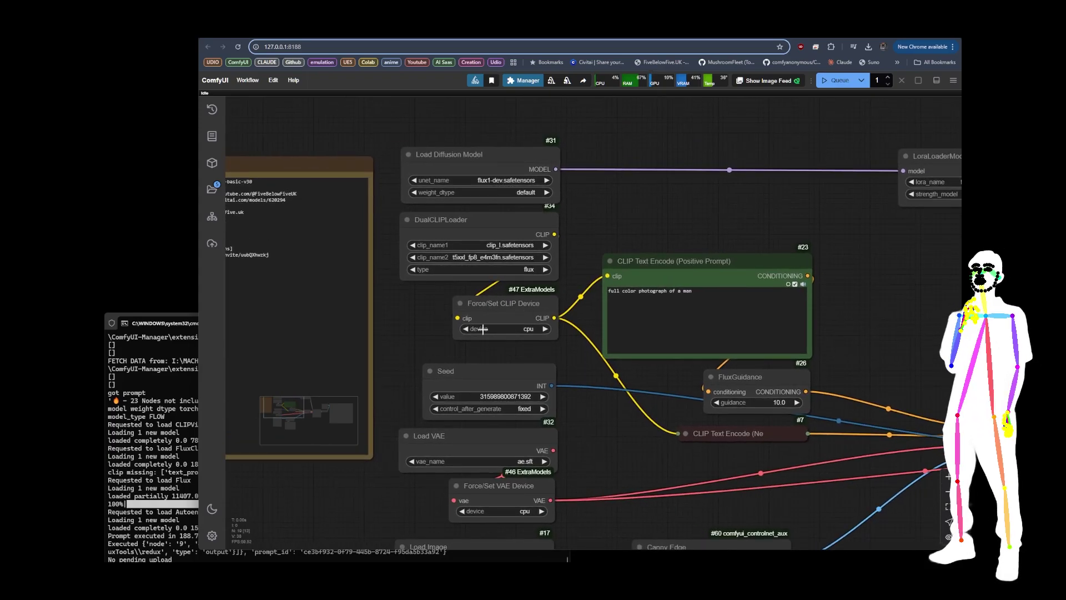
Run CLIP on cuda:0, use t5xxl_fp16.safetensors as clip_name2, and set the VAE device to cuda:0.
{"action": "left_click", "coordinate": [548, 329]}
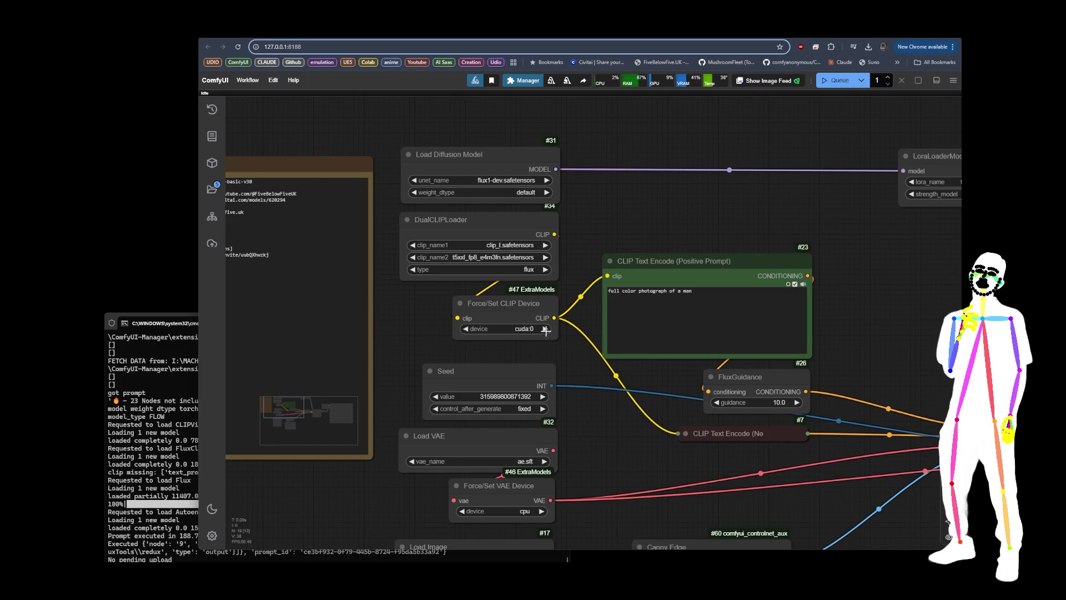
{"action": "left_click", "coordinate": [497, 245]}
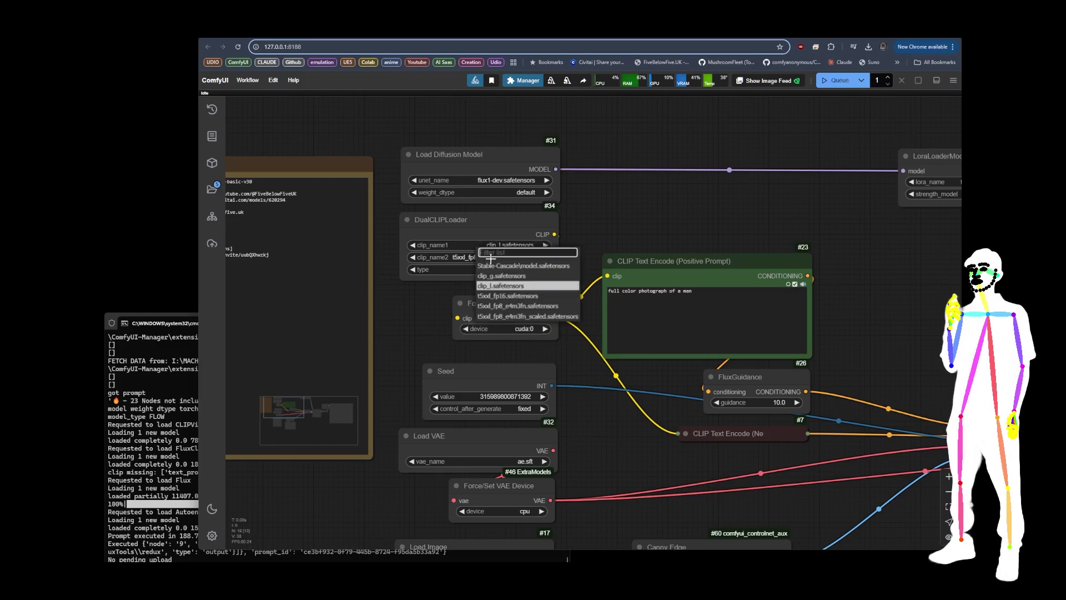
{"action": "left_click", "coordinate": [506, 296]}
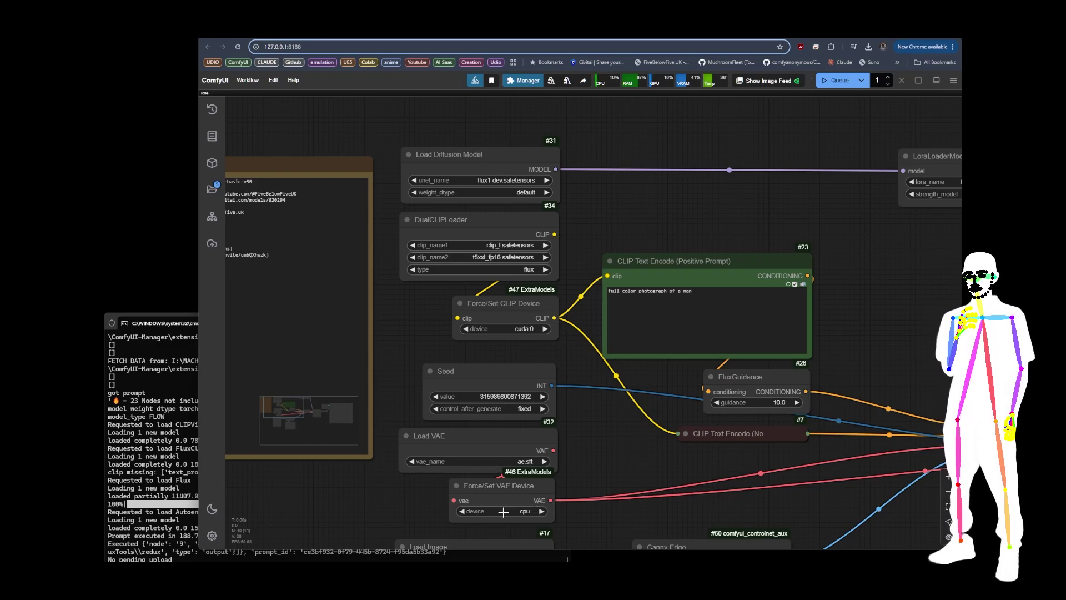
{"action": "left_click", "coordinate": [542, 510]}
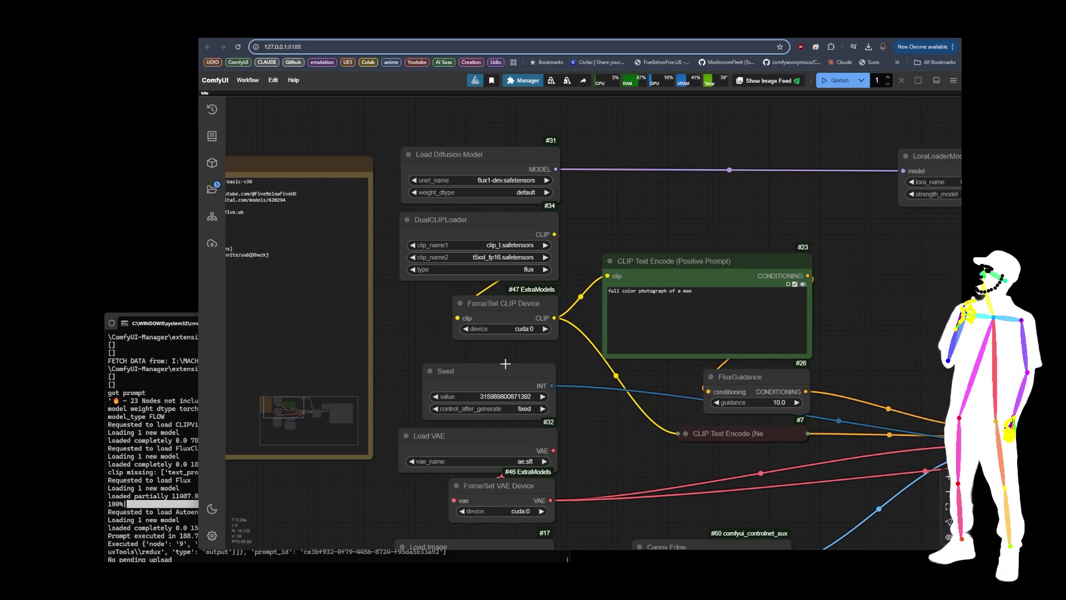
{"action": "left_click_drag", "start_coordinate": [561, 358], "coordinate": [558, 353]}
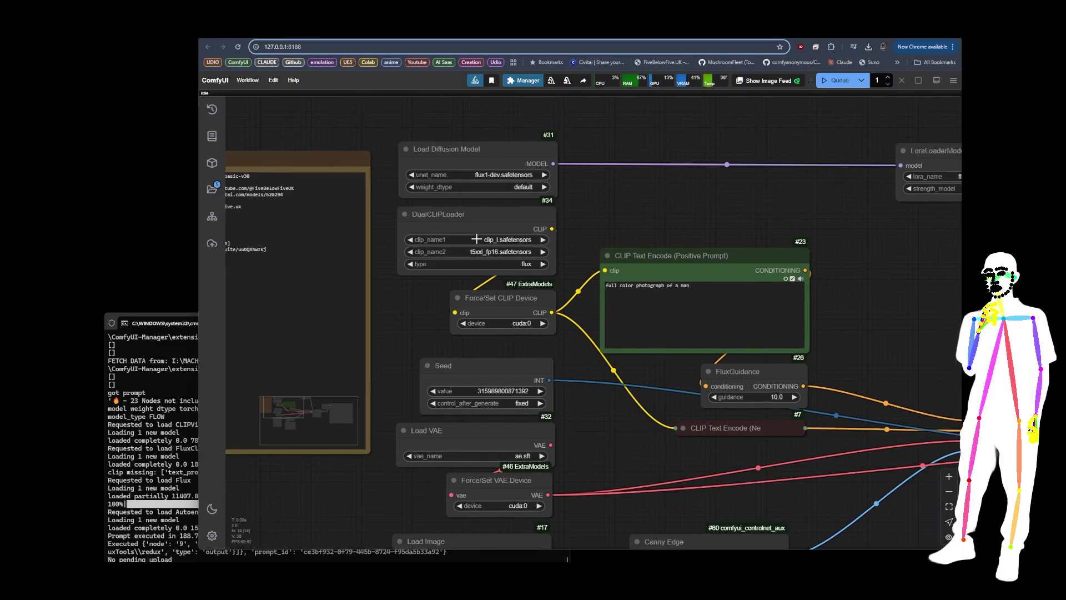
{"action": "left_click_drag", "start_coordinate": [619, 452], "coordinate": [626, 460]}
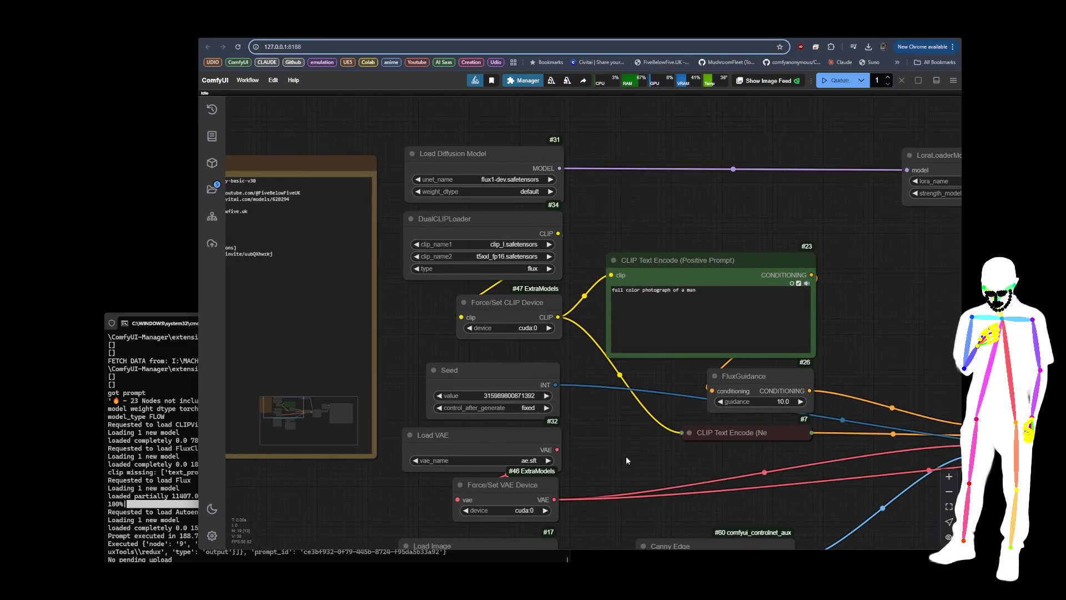
{"action": "left_click_drag", "start_coordinate": [632, 465], "coordinate": [359, 380]}
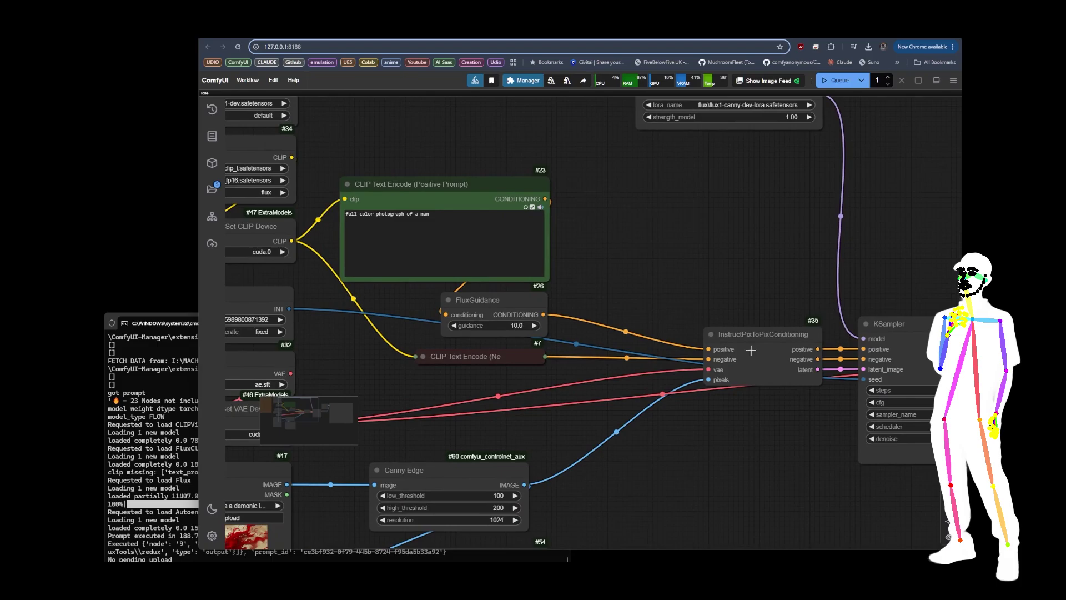
{"action": "scroll", "coordinate": [802, 328], "scroll_direction": "up", "scroll_amount": 7}
{"action": "scroll", "coordinate": [768, 322], "scroll_direction": "up", "scroll_amount": 4}
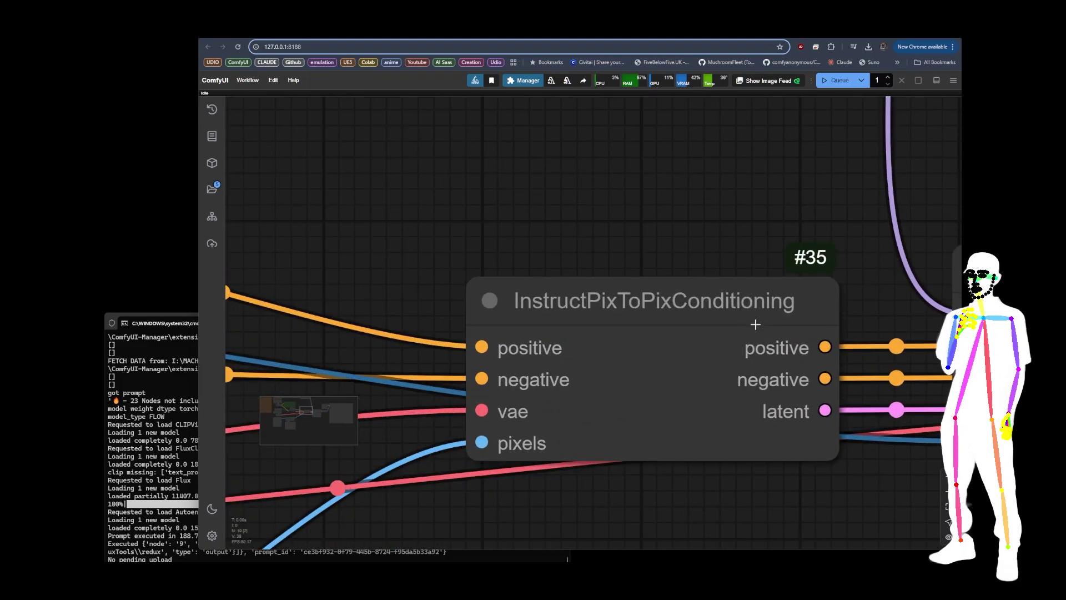
{"action": "scroll", "coordinate": [602, 310], "scroll_direction": "down", "scroll_amount": 10}
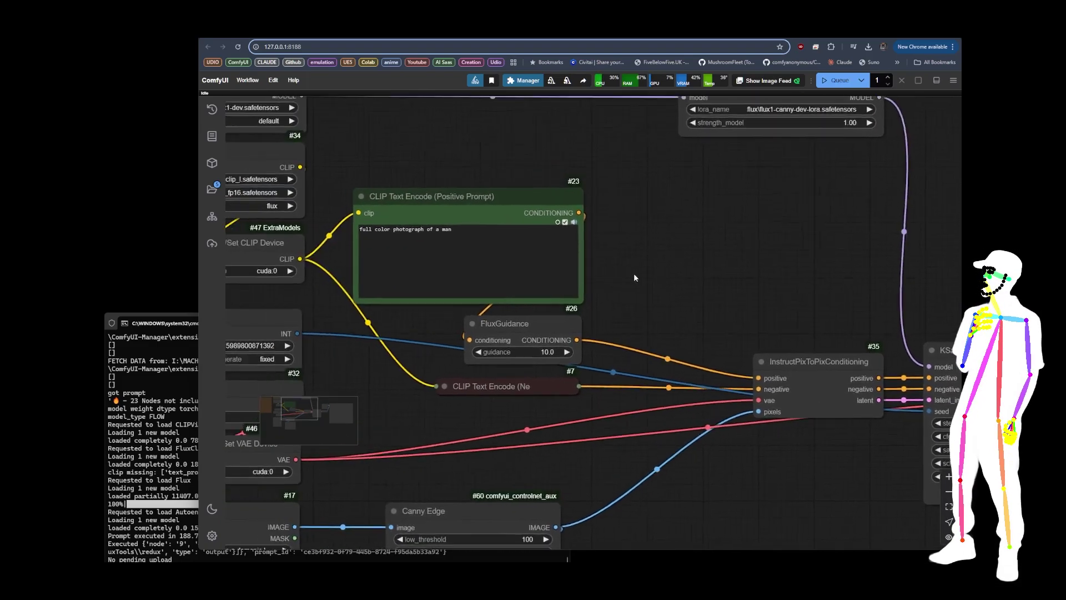
{"action": "scroll", "coordinate": [394, 221], "scroll_direction": "up", "scroll_amount": 6}
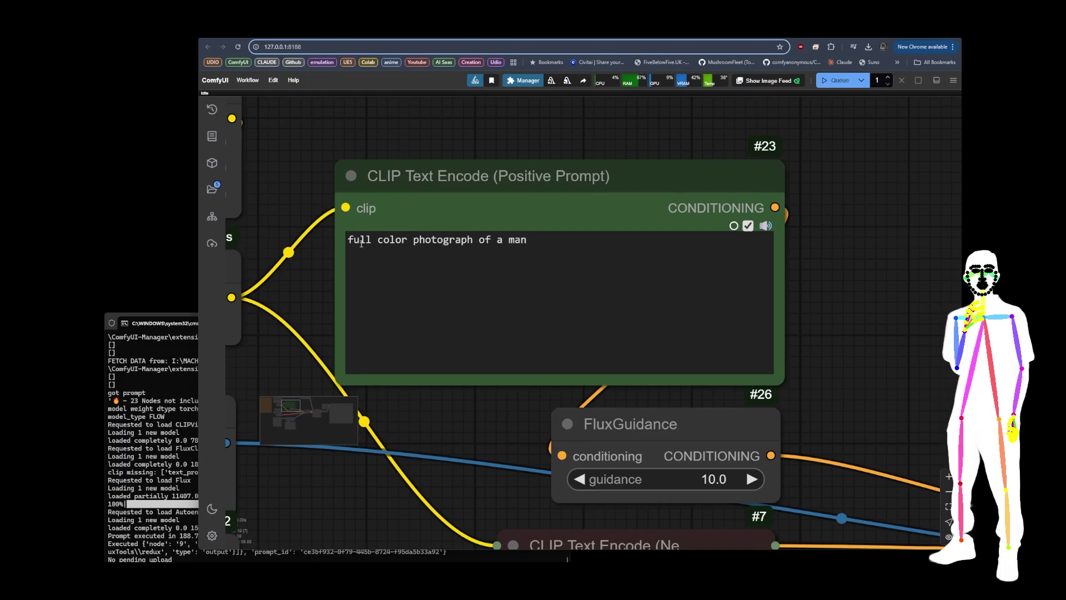
{"action": "scroll", "coordinate": [356, 161], "scroll_direction": "down", "scroll_amount": 8}
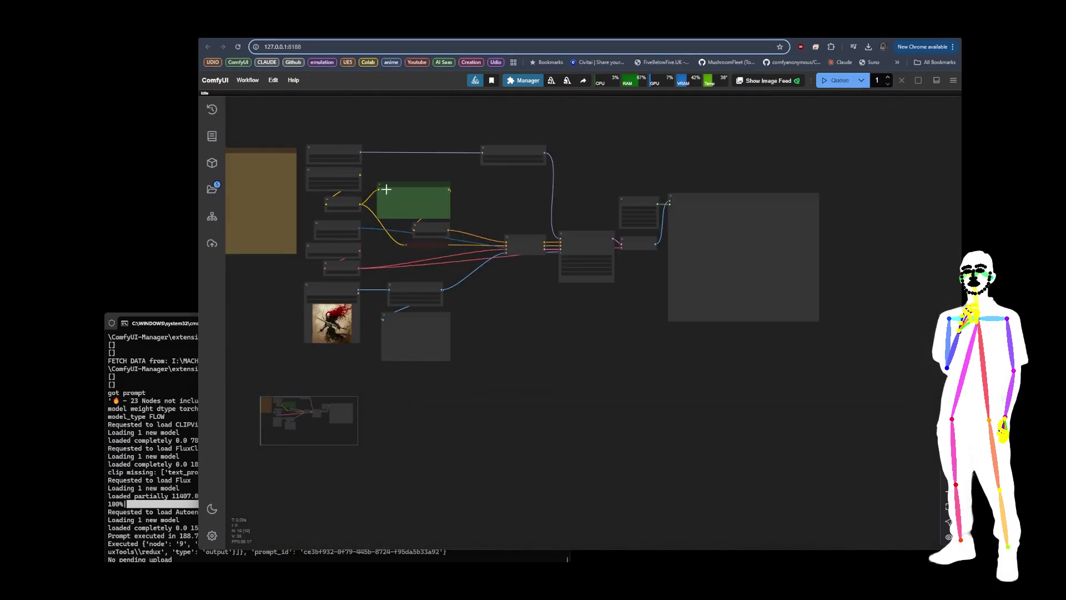
{"action": "scroll", "coordinate": [444, 322], "scroll_direction": "up", "scroll_amount": 7}
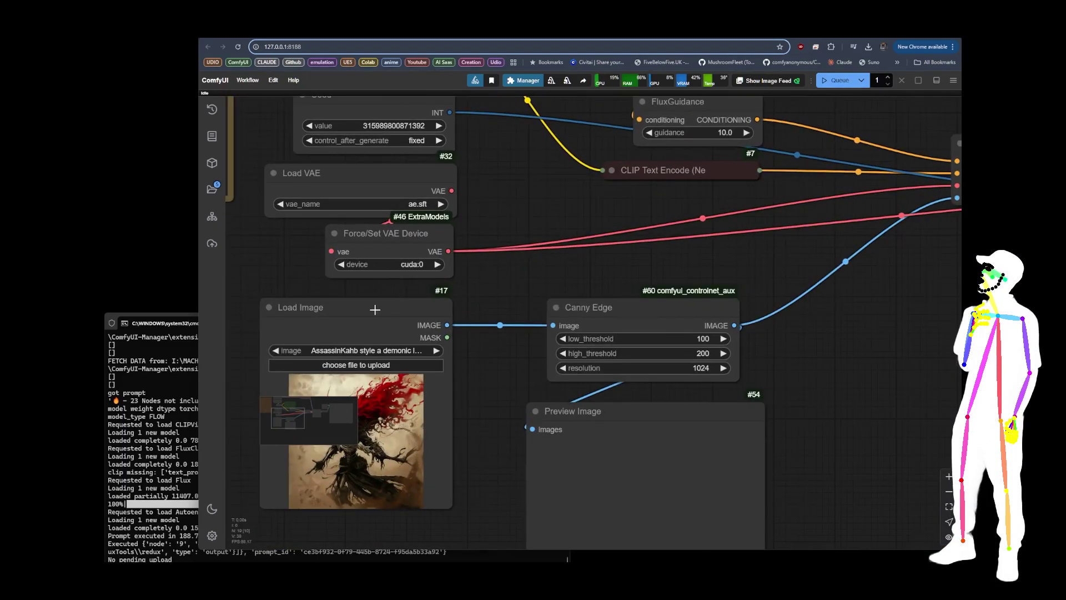
{"action": "scroll", "coordinate": [578, 257], "scroll_direction": "down", "scroll_amount": 4}
{"action": "left_click_drag", "start_coordinate": [783, 318], "coordinate": [474, 375]}
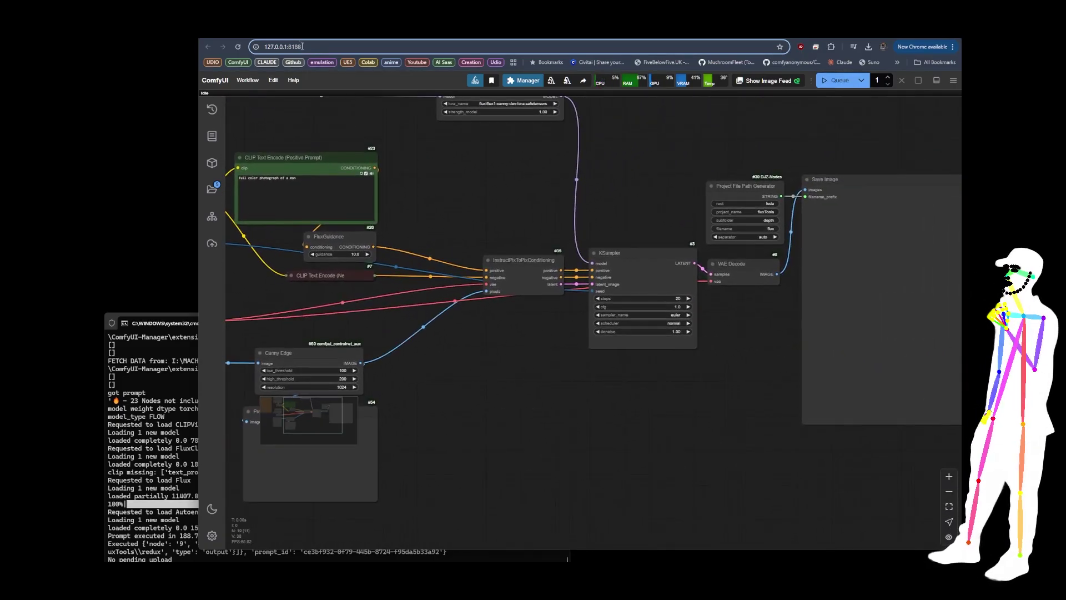
{"action": "key", "text": "."}
Select the Load ControlNet Model node beside LoraLoaderModelOnly and delete it.
{"action": "scroll", "coordinate": [641, 238], "scroll_direction": "up", "scroll_amount": 3}
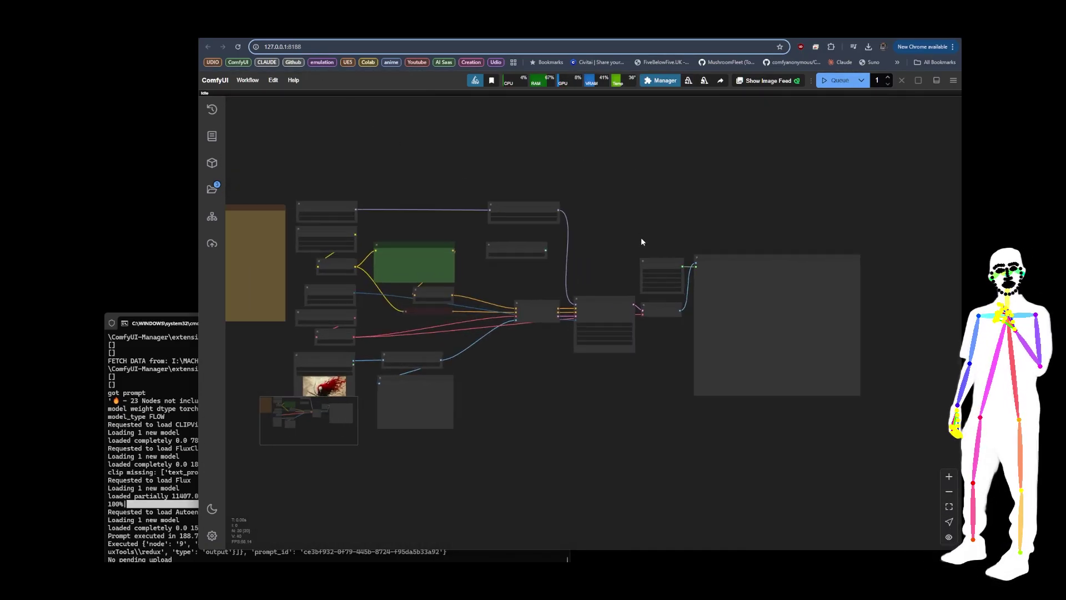
{"action": "scroll", "coordinate": [482, 162], "scroll_direction": "up", "scroll_amount": 10}
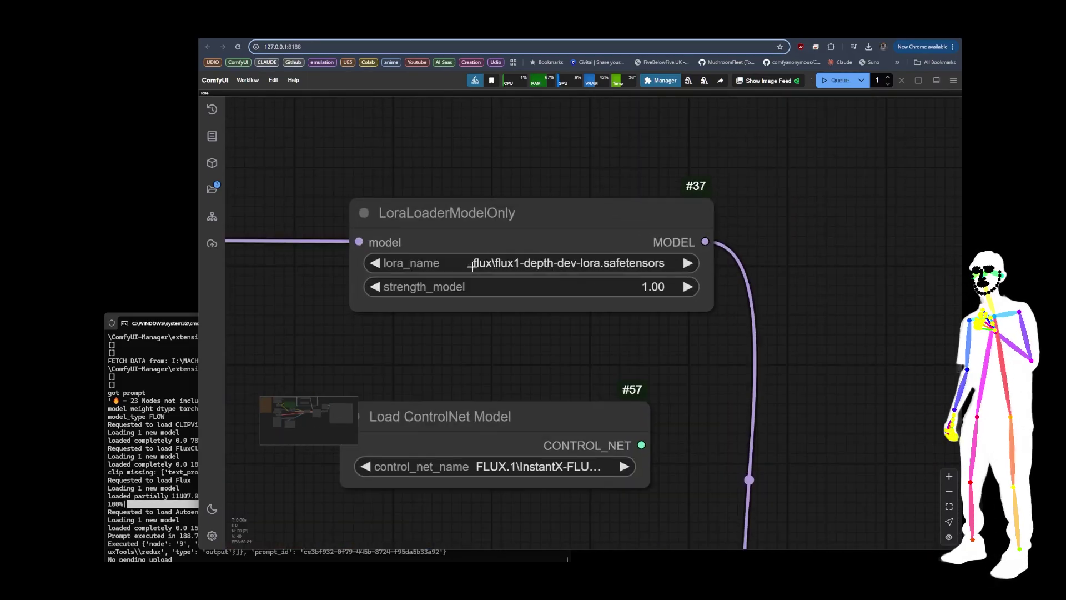
{"action": "scroll", "coordinate": [616, 177], "scroll_direction": "down", "scroll_amount": 12}
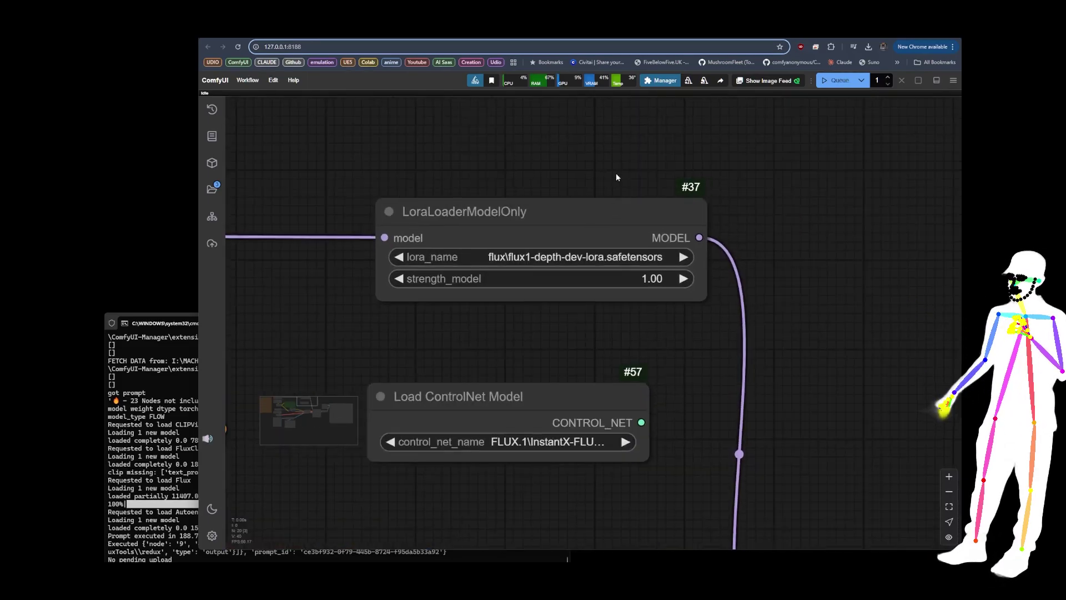
{"action": "left_click", "coordinate": [603, 268]}
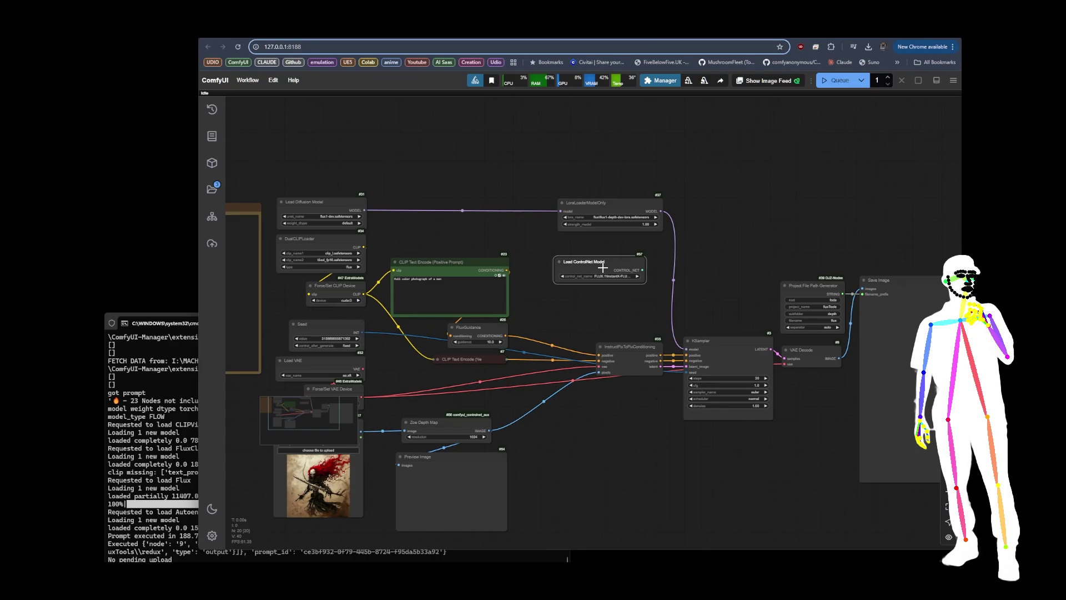
{"action": "key", "text": "Delete"}
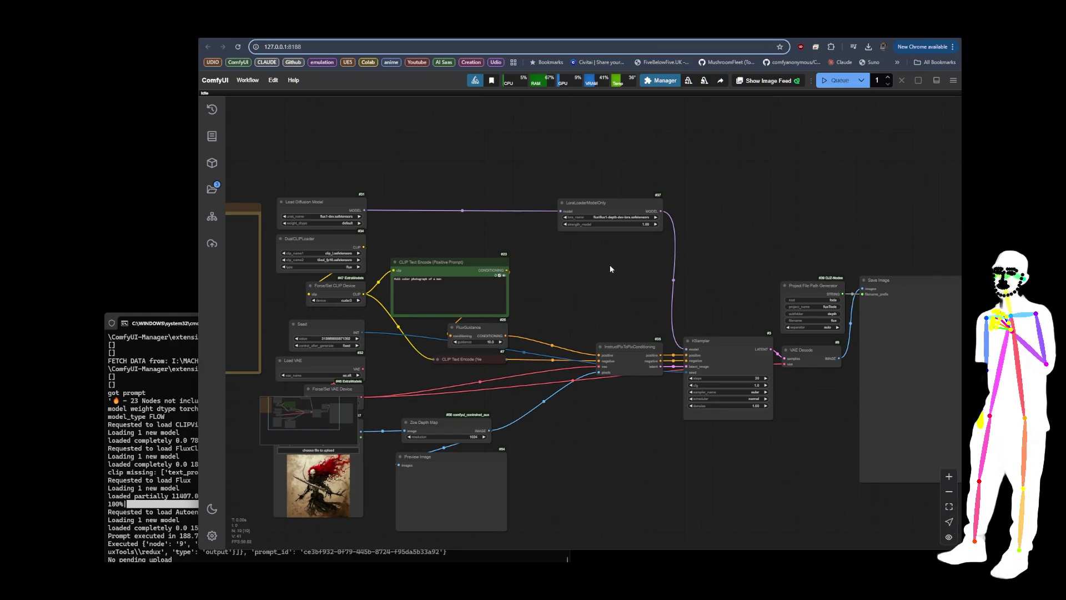
{"action": "scroll", "coordinate": [362, 289], "scroll_direction": "up", "scroll_amount": 3}
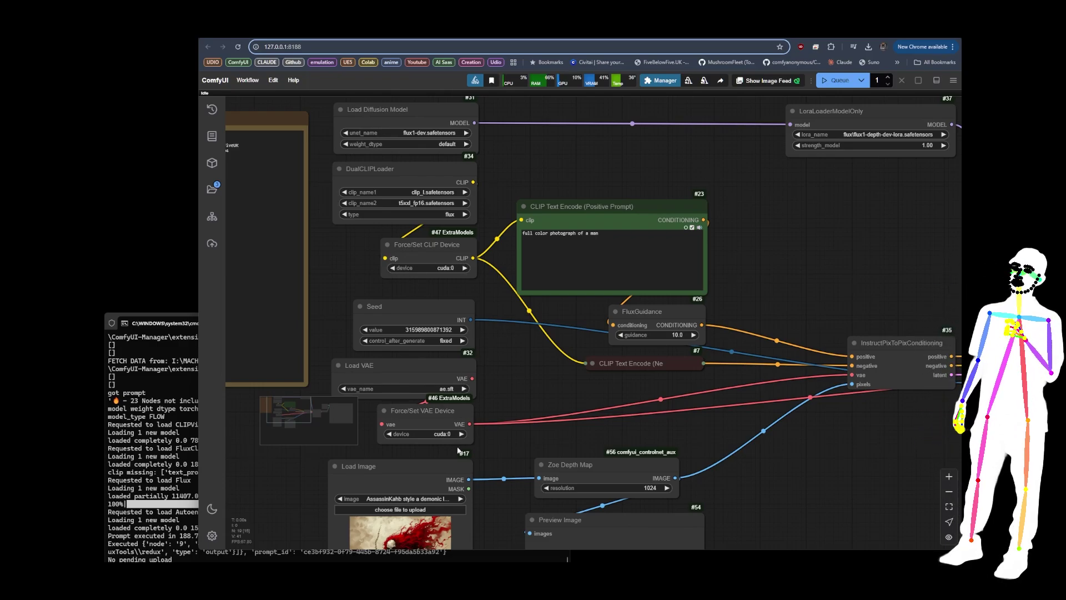
Trace the Force/Set VAE and CLIP Device links and inspect the Project File Path Generator node.
{"action": "left_click_drag", "start_coordinate": [510, 361], "coordinate": [512, 369]}
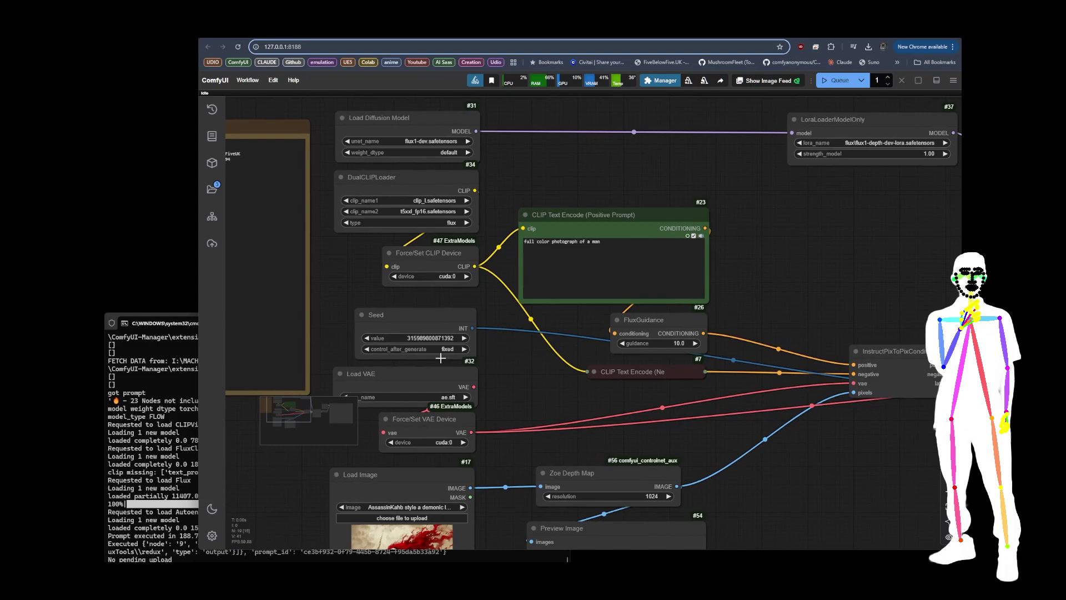
{"action": "left_click", "coordinate": [432, 425]}
{"action": "left_click", "coordinate": [425, 268]}
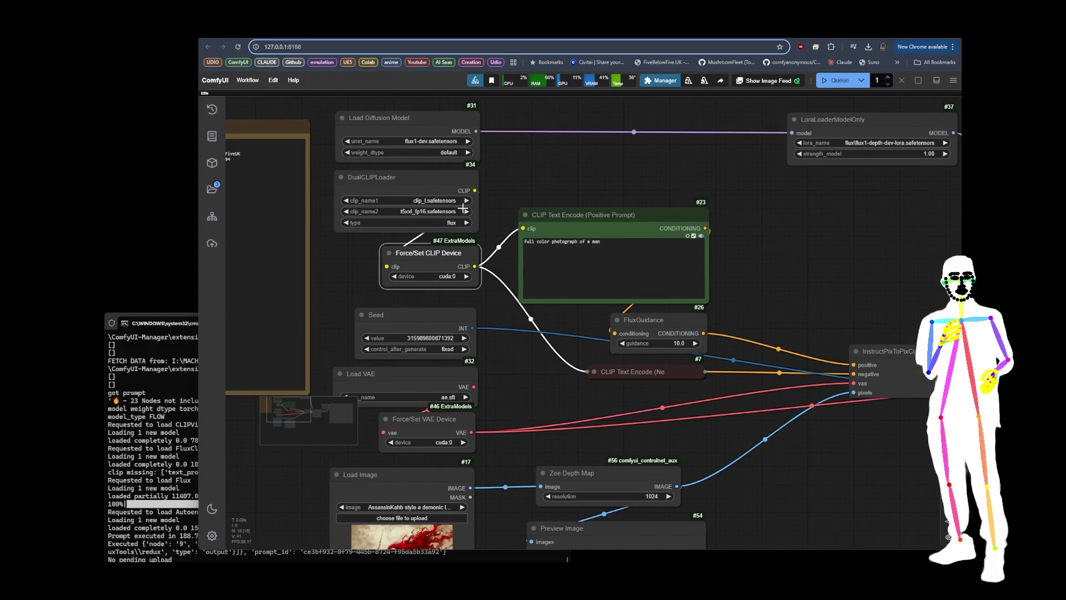
{"action": "left_click", "coordinate": [491, 181]}
{"action": "scroll", "coordinate": [311, 113], "scroll_direction": "down", "scroll_amount": 5}
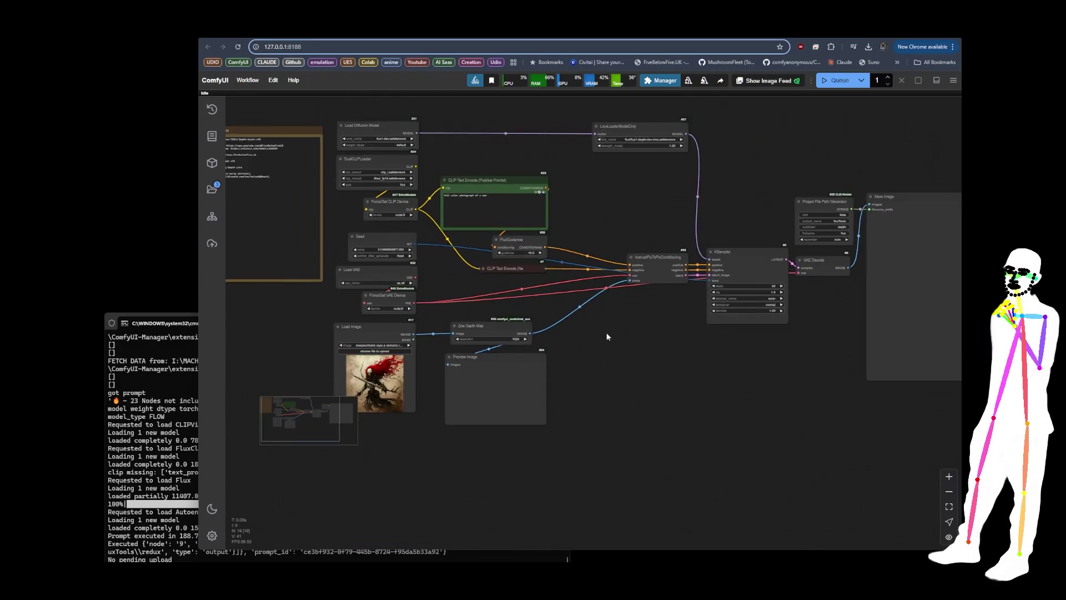
{"action": "left_click_drag", "start_coordinate": [635, 338], "coordinate": [556, 336]}
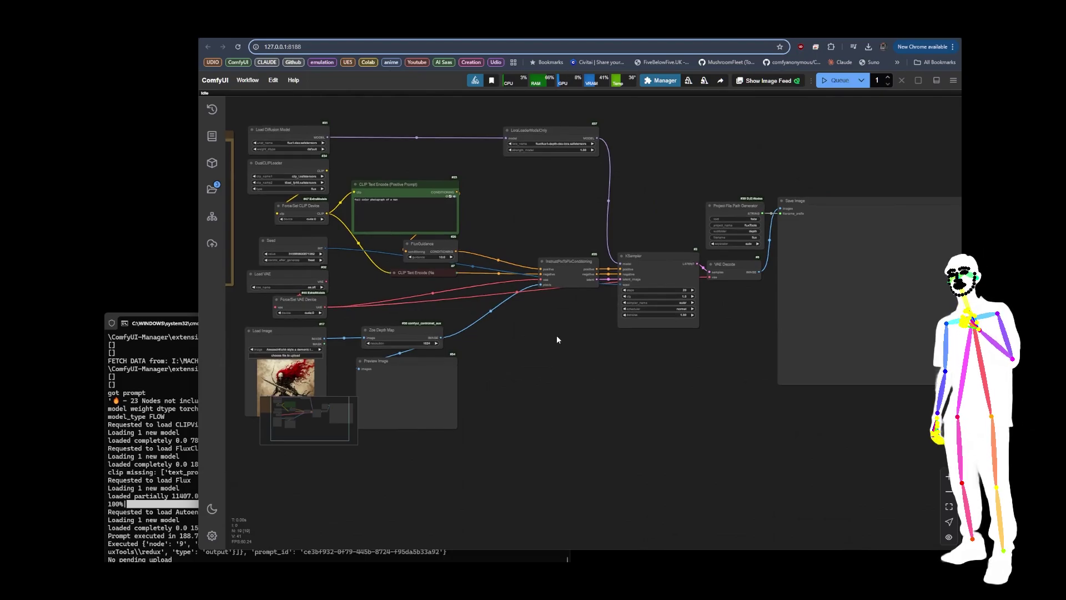
{"action": "scroll", "coordinate": [741, 182], "scroll_direction": "up", "scroll_amount": 10}
{"action": "left_click", "coordinate": [584, 193]}
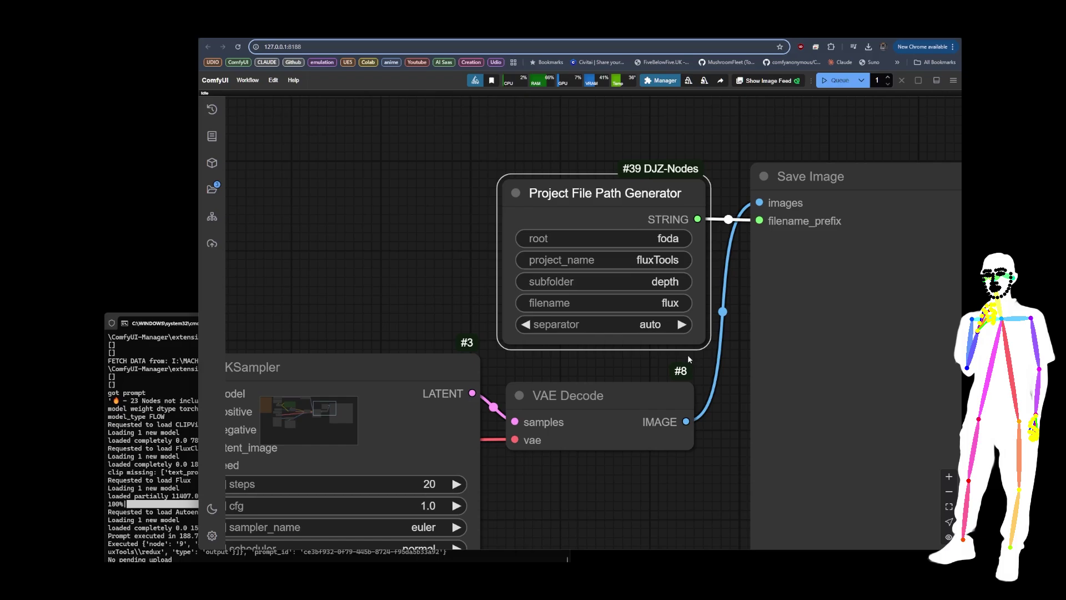
Pan the depth workflow to the Zoe Depth Map node, loaders and the skeletal warrior Save Image output.
{"action": "scroll", "coordinate": [720, 283], "scroll_direction": "down", "scroll_amount": 5}
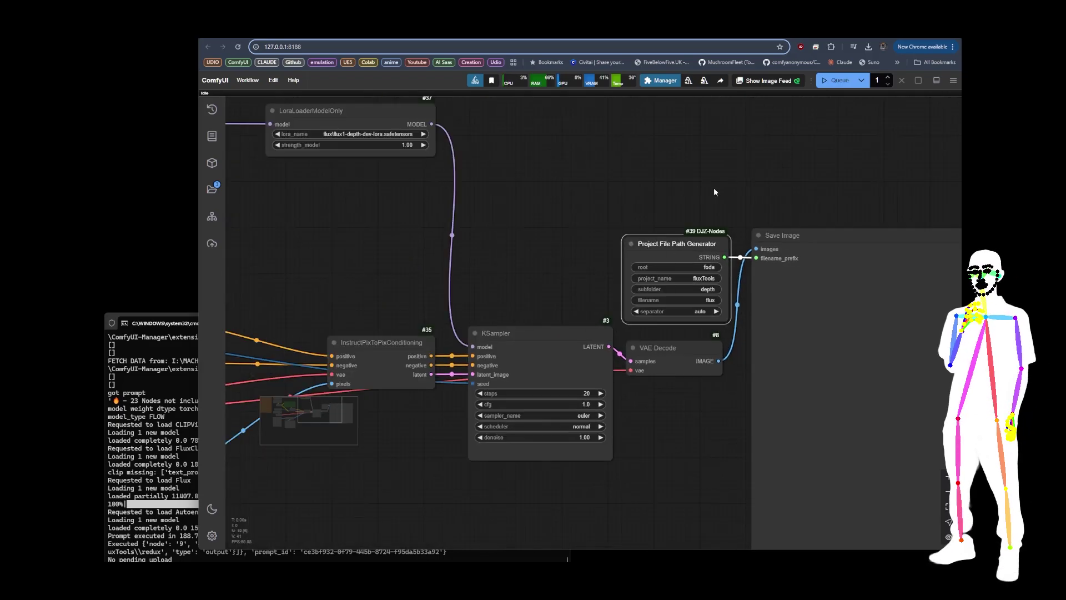
{"action": "scroll", "coordinate": [717, 190], "scroll_direction": "down", "scroll_amount": 3}
{"action": "left_click_drag", "start_coordinate": [543, 381], "coordinate": [588, 373]}
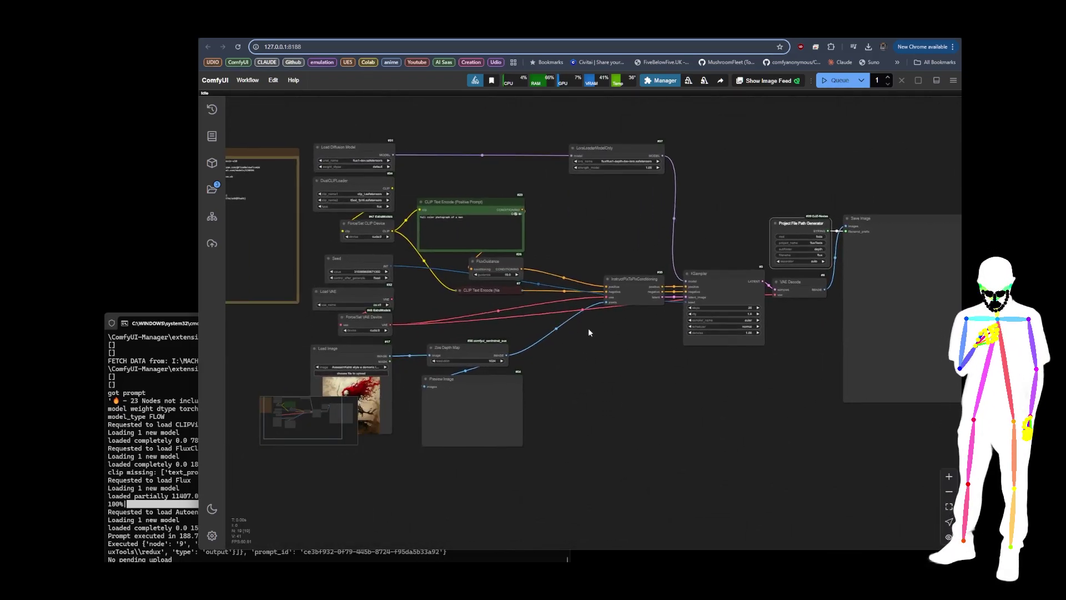
{"action": "scroll", "coordinate": [439, 369], "scroll_direction": "up", "scroll_amount": 5}
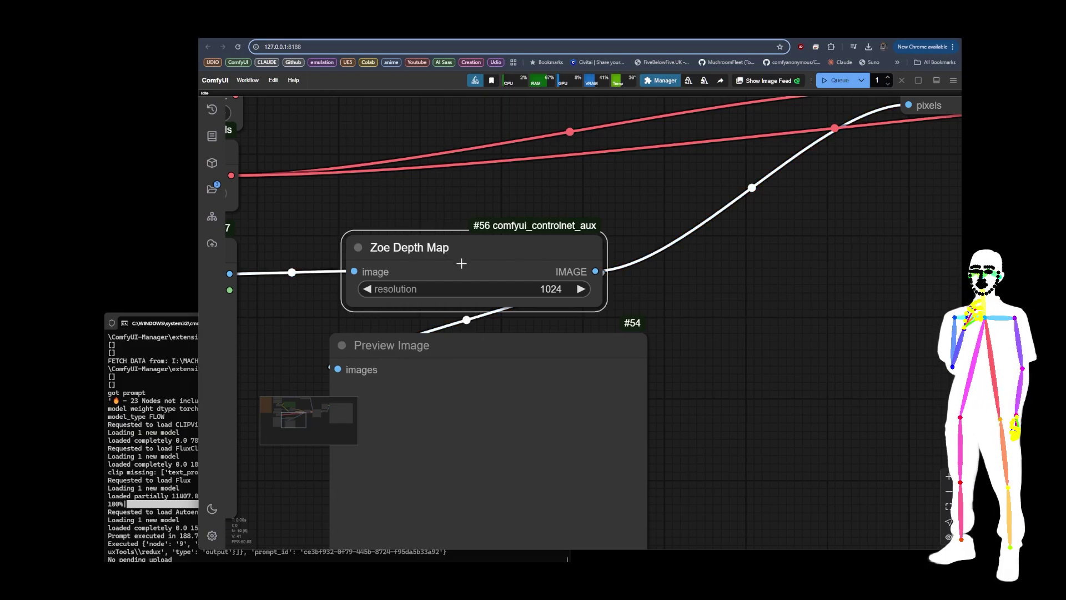
{"action": "scroll", "coordinate": [505, 222], "scroll_direction": "down", "scroll_amount": 10}
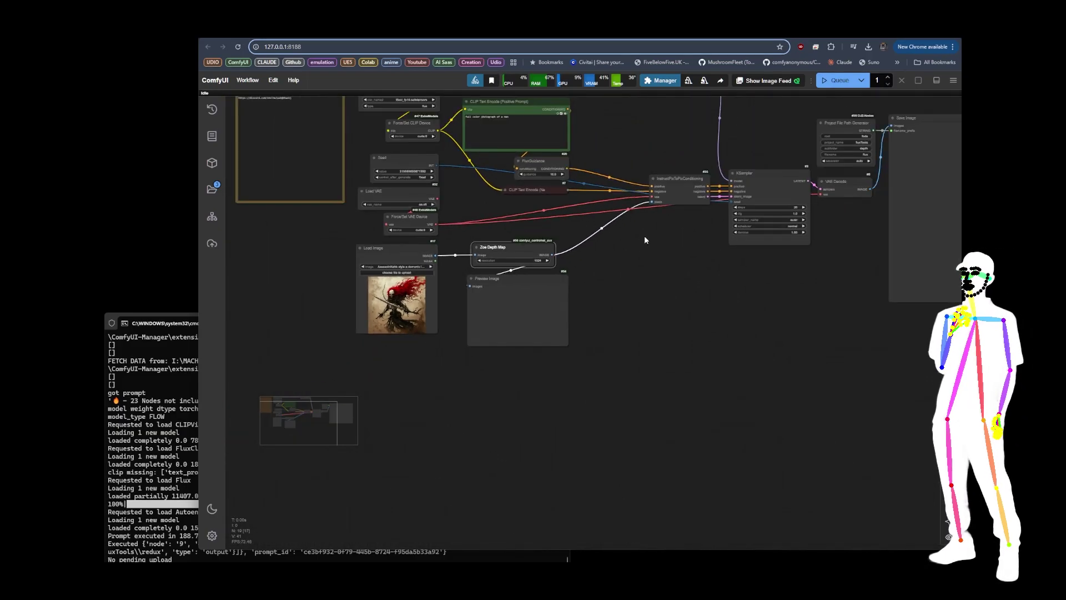
{"action": "left_click_drag", "start_coordinate": [644, 239], "coordinate": [636, 348]}
{"action": "scroll", "coordinate": [506, 335], "scroll_direction": "up", "scroll_amount": 10}
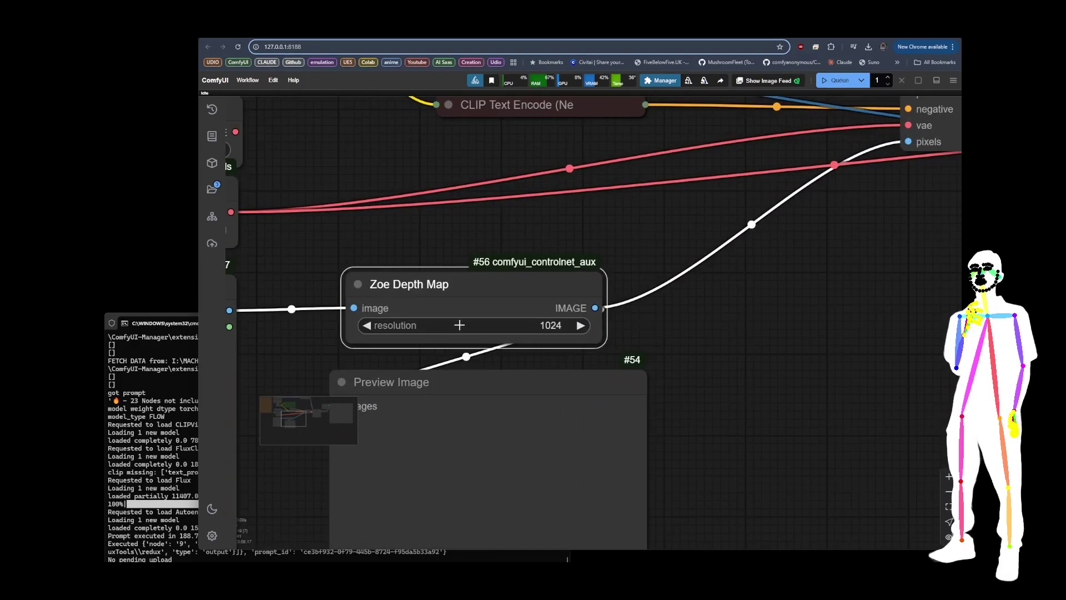
{"action": "scroll", "coordinate": [683, 302], "scroll_direction": "down", "scroll_amount": 5}
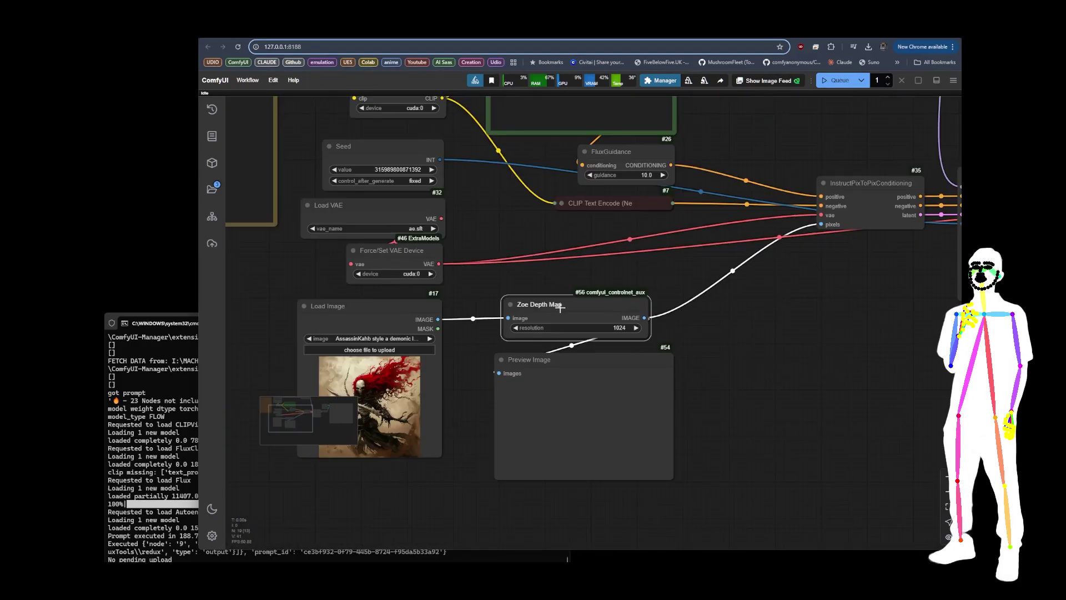
{"action": "scroll", "coordinate": [516, 258], "scroll_direction": "down", "scroll_amount": 3}
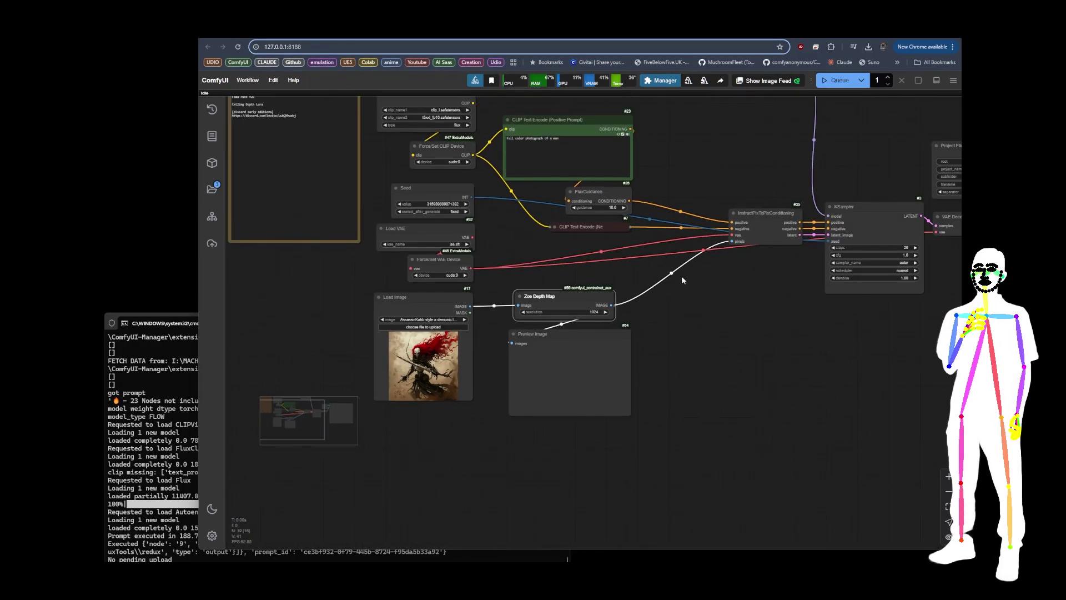
{"action": "left_click_drag", "start_coordinate": [682, 276], "coordinate": [598, 335]}
{"action": "left_click_drag", "start_coordinate": [664, 186], "coordinate": [651, 221]}
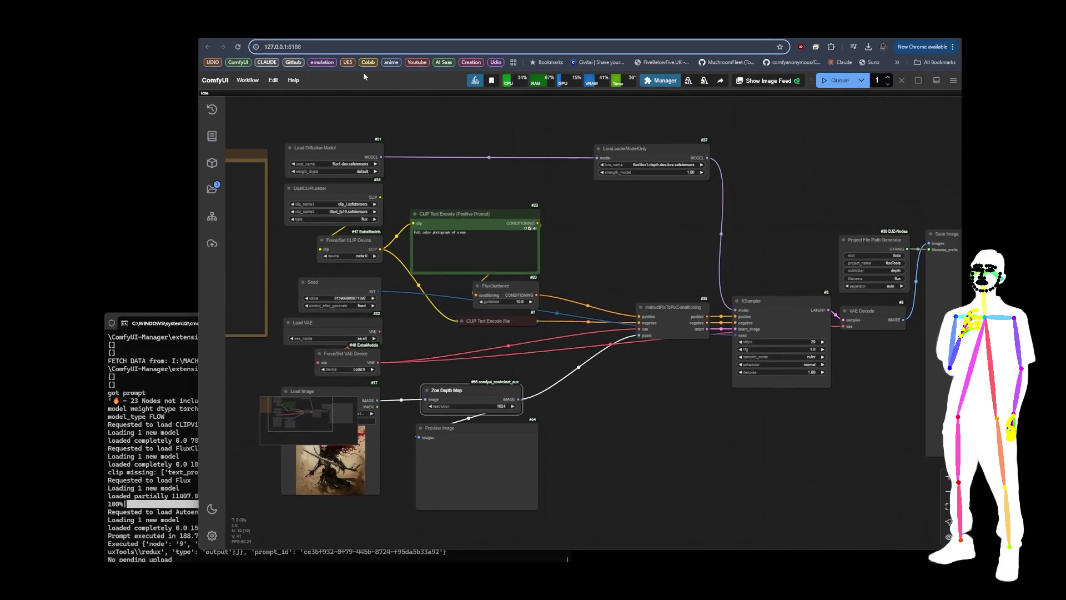
{"action": "scroll", "coordinate": [588, 323], "scroll_direction": "down", "scroll_amount": 5}
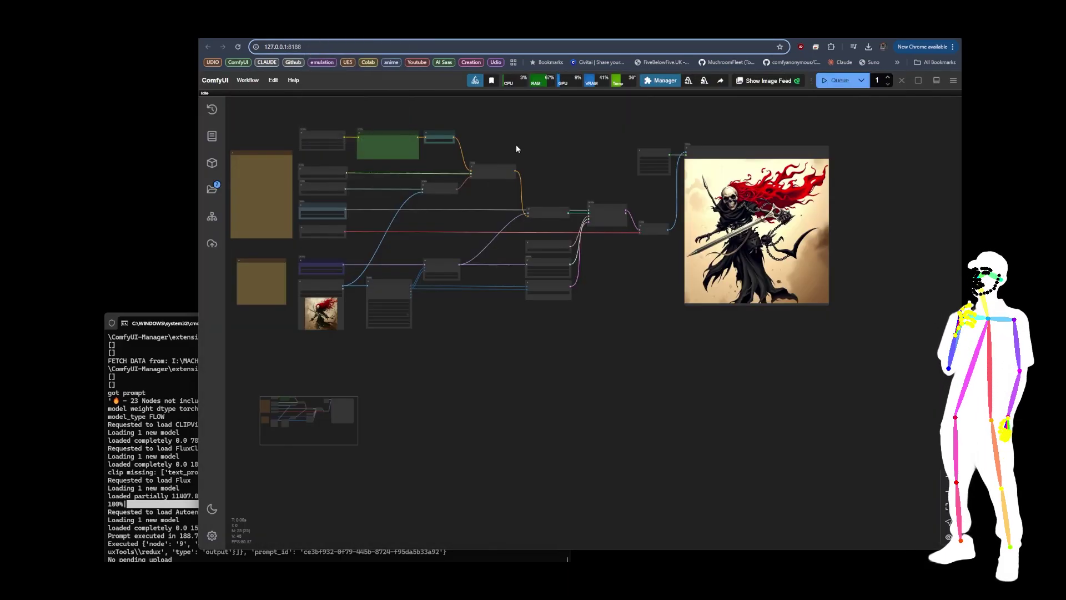
Zoom into Load Style Model (flux1-redux-dev) and Load CLIP Vision (sigclip_vision_patch14_384).
{"action": "scroll", "coordinate": [533, 166], "scroll_direction": "up", "scroll_amount": 5}
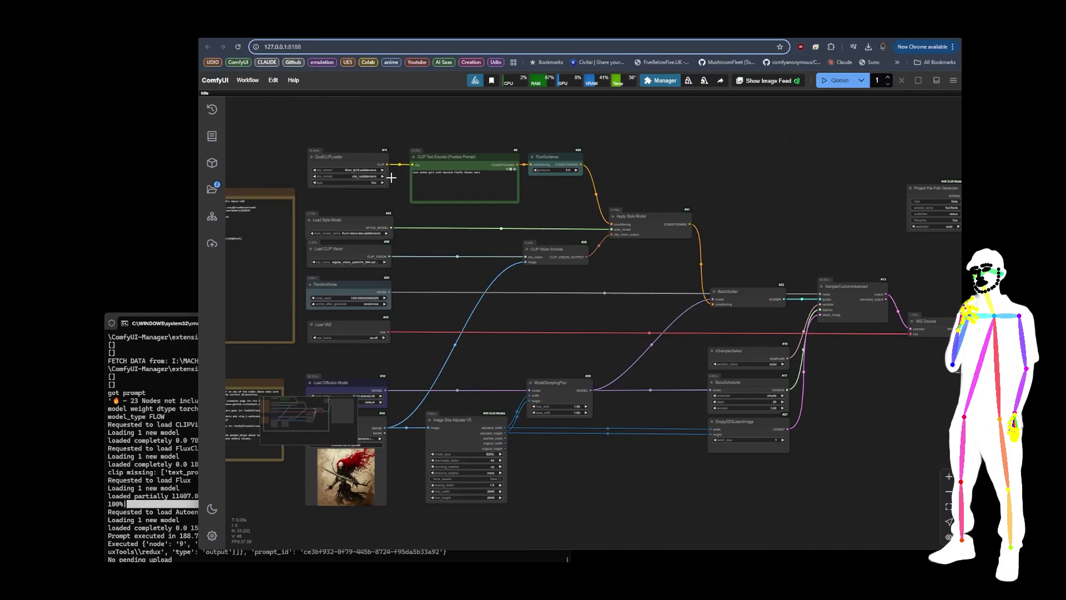
{"action": "scroll", "coordinate": [333, 222], "scroll_direction": "up", "scroll_amount": 10}
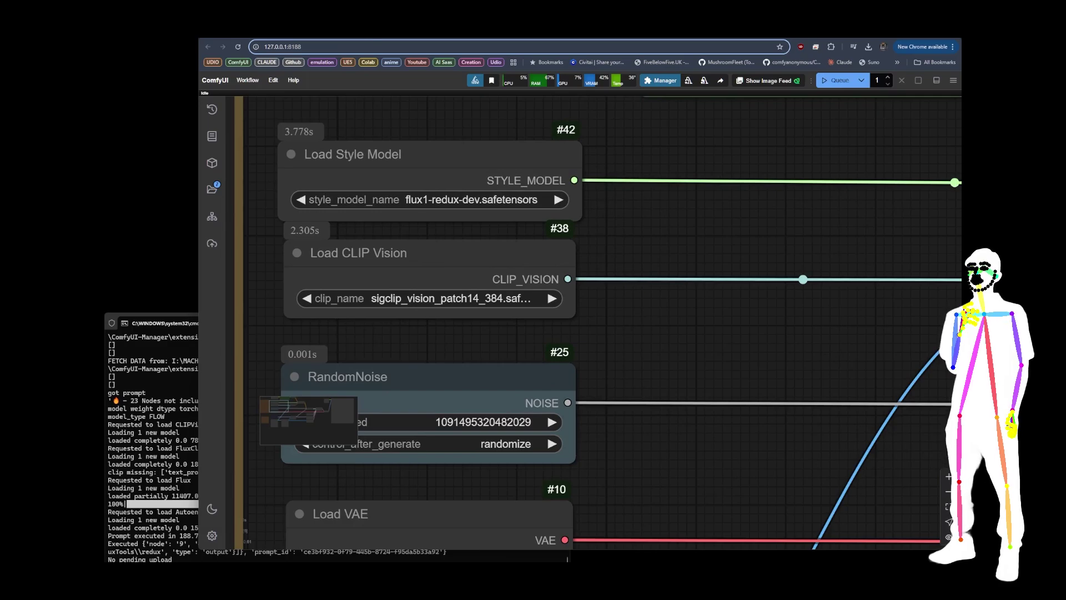
Scroll the Civitai article to REDUX and highlight the clip_vision and style_models folder paths.
{"action": "left_click", "coordinate": [422, 31]}
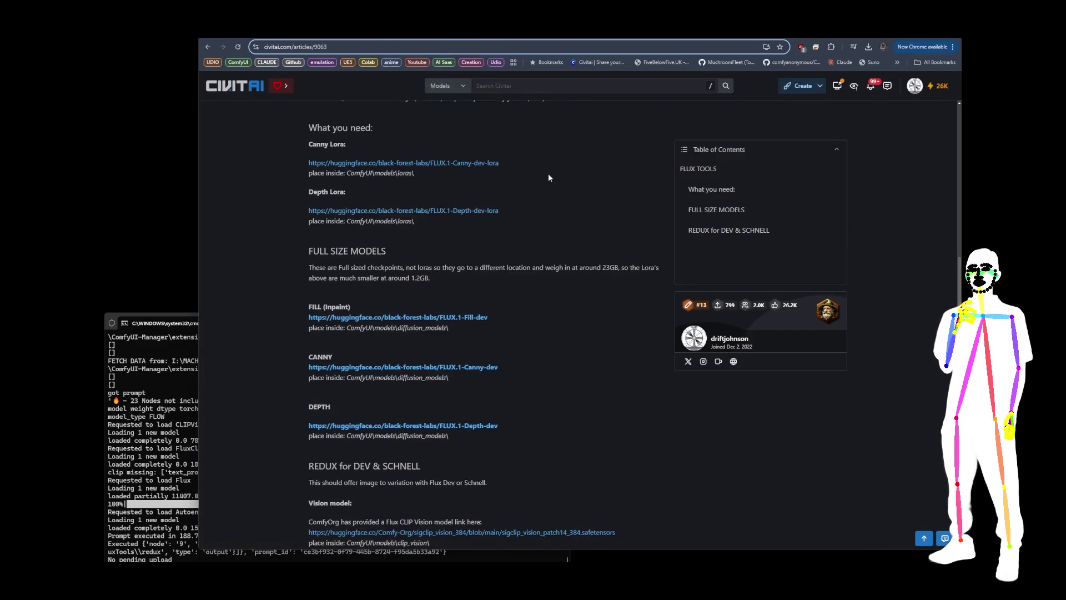
{"action": "scroll", "coordinate": [549, 175], "scroll_direction": "down", "scroll_amount": 4}
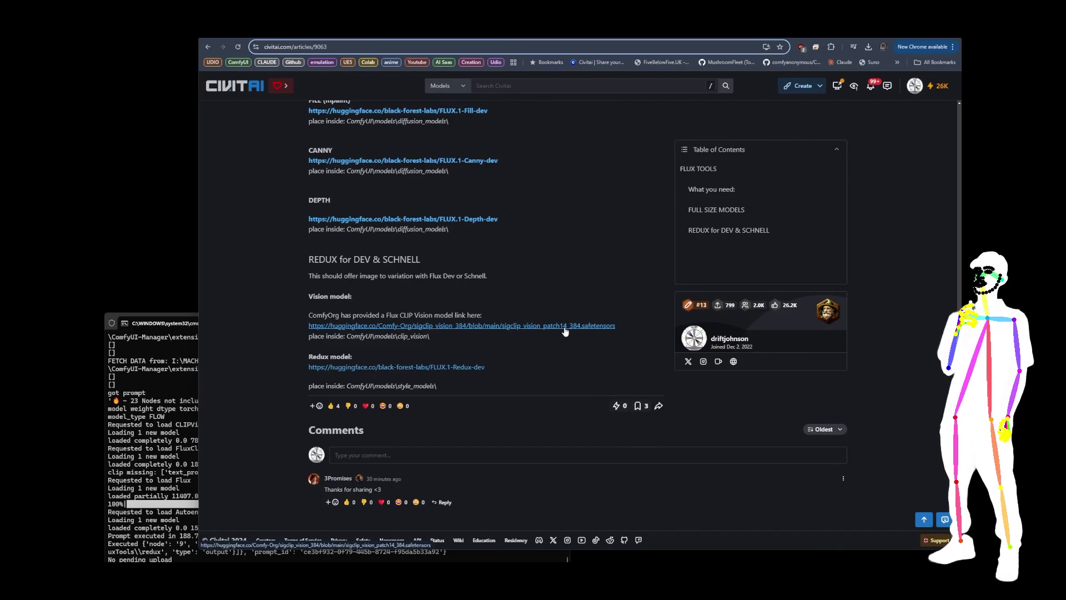
{"action": "scroll", "coordinate": [397, 344], "scroll_direction": "up", "scroll_amount": 4}
{"action": "scroll", "coordinate": [398, 349], "scroll_direction": "down", "scroll_amount": 4}
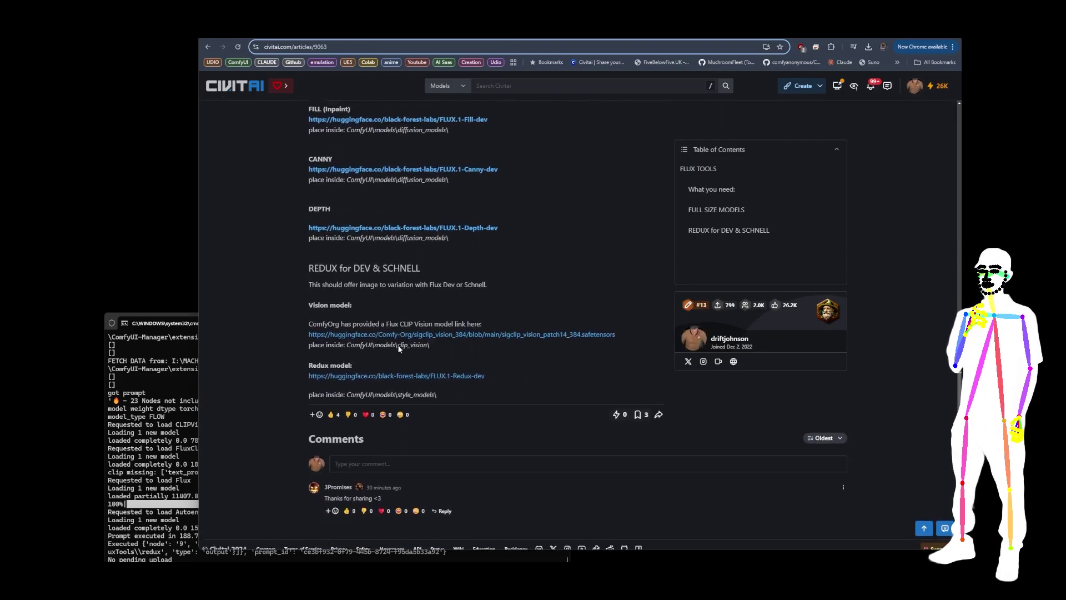
{"action": "left_click_drag", "start_coordinate": [430, 336], "coordinate": [339, 339]}
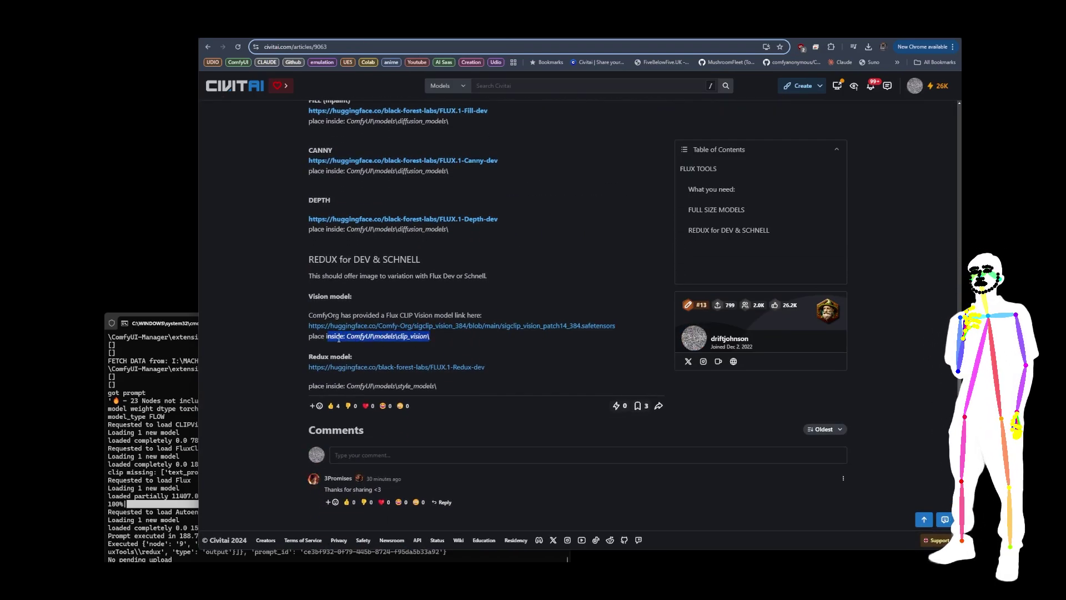
{"action": "left_click_drag", "start_coordinate": [436, 386], "coordinate": [374, 387]}
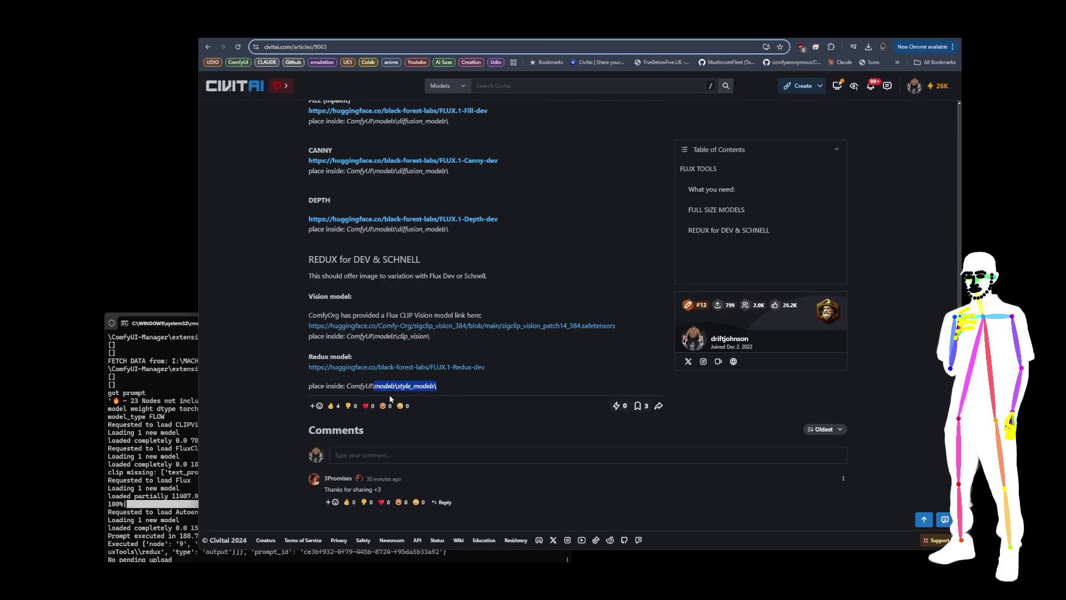
{"action": "left_click", "coordinate": [464, 392]}
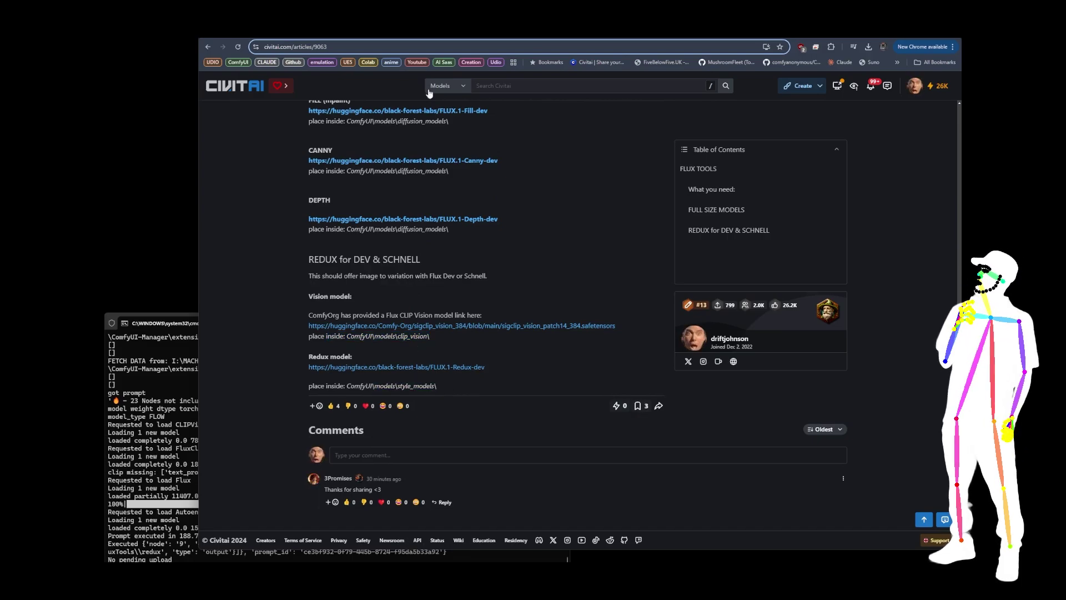
{"action": "left_click", "coordinate": [385, 40]}
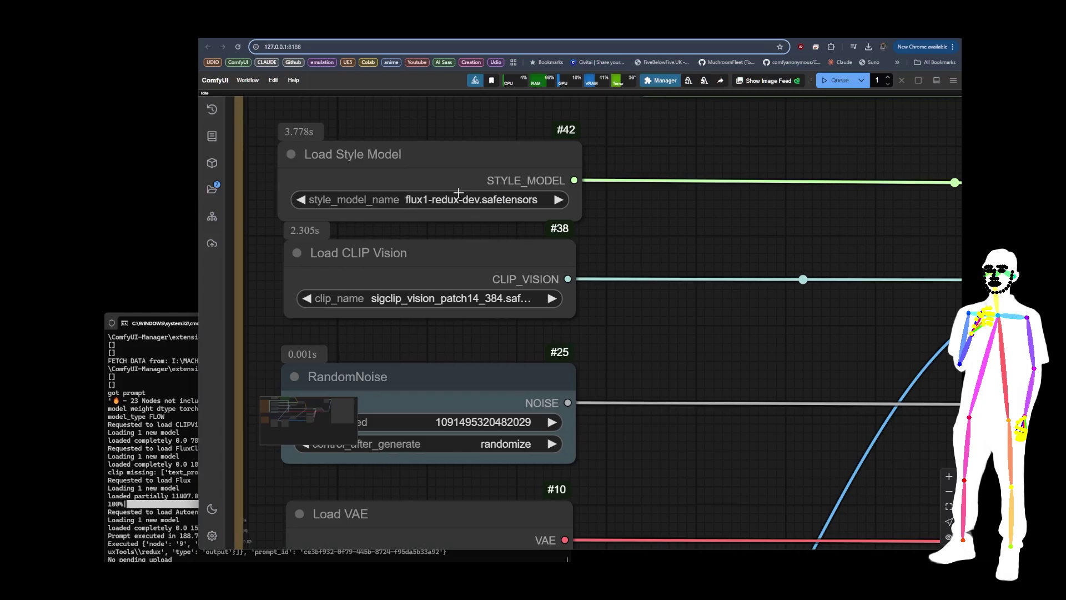
{"action": "scroll", "coordinate": [439, 191], "scroll_direction": "down", "scroll_amount": 7}
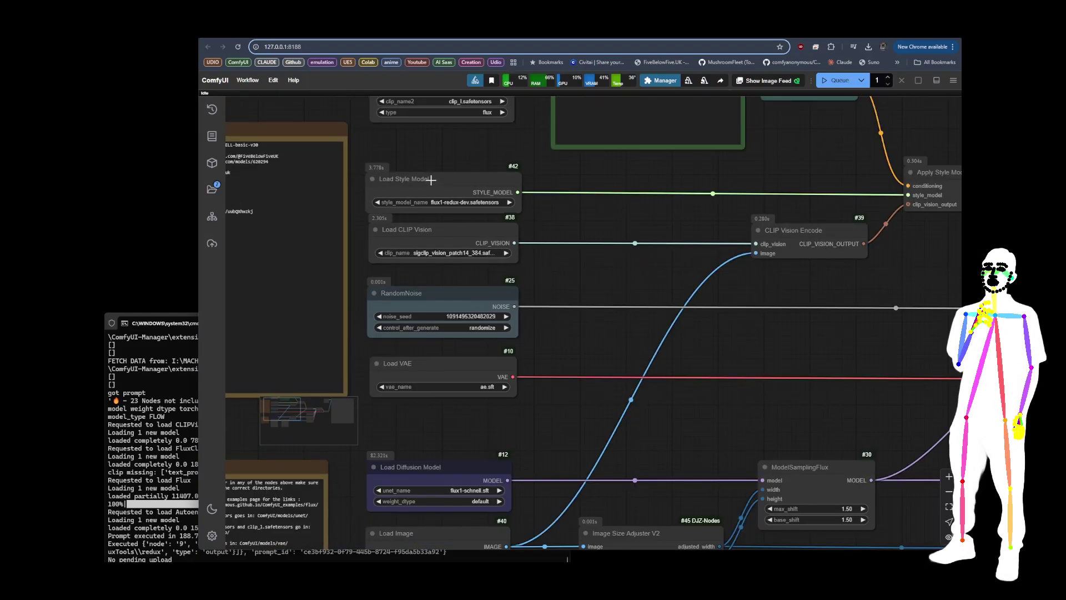
{"action": "left_click_drag", "start_coordinate": [542, 257], "coordinate": [547, 394]}
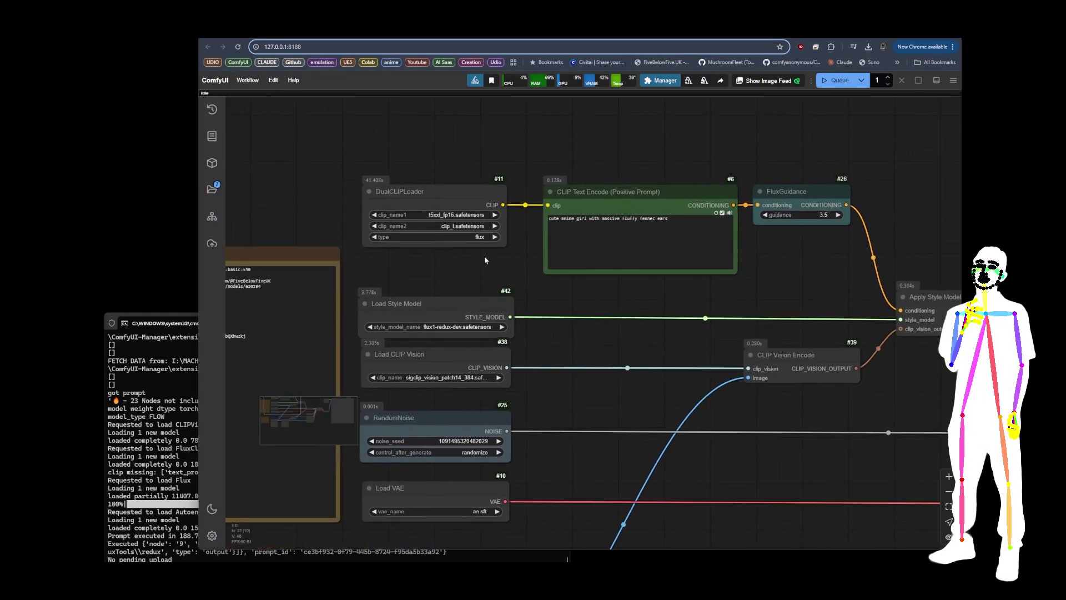
{"action": "left_click_drag", "start_coordinate": [560, 446], "coordinate": [574, 147]}
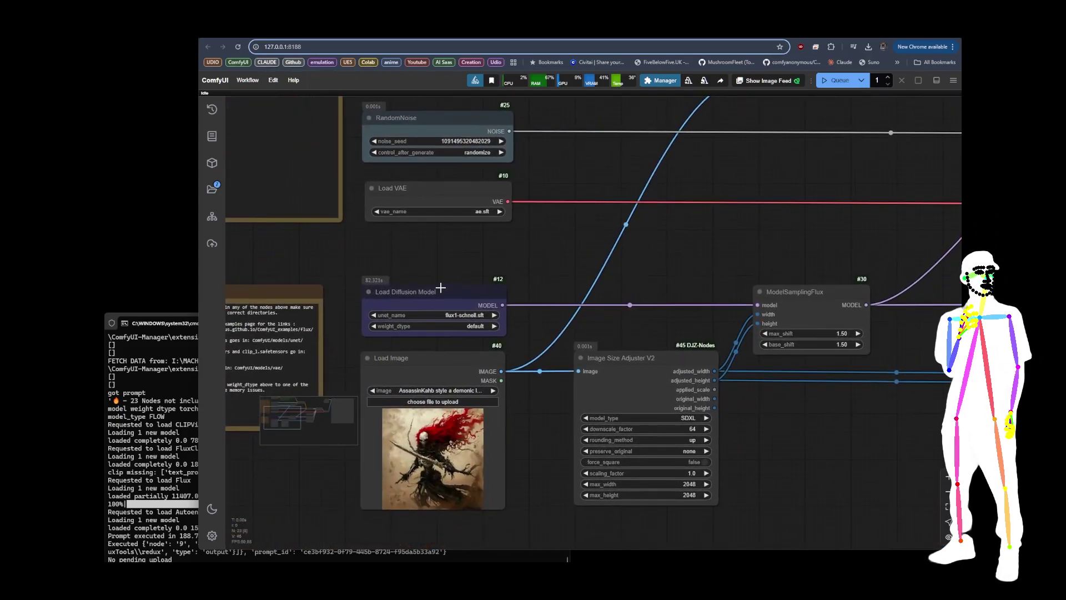
{"action": "scroll", "coordinate": [433, 303], "scroll_direction": "up", "scroll_amount": 10}
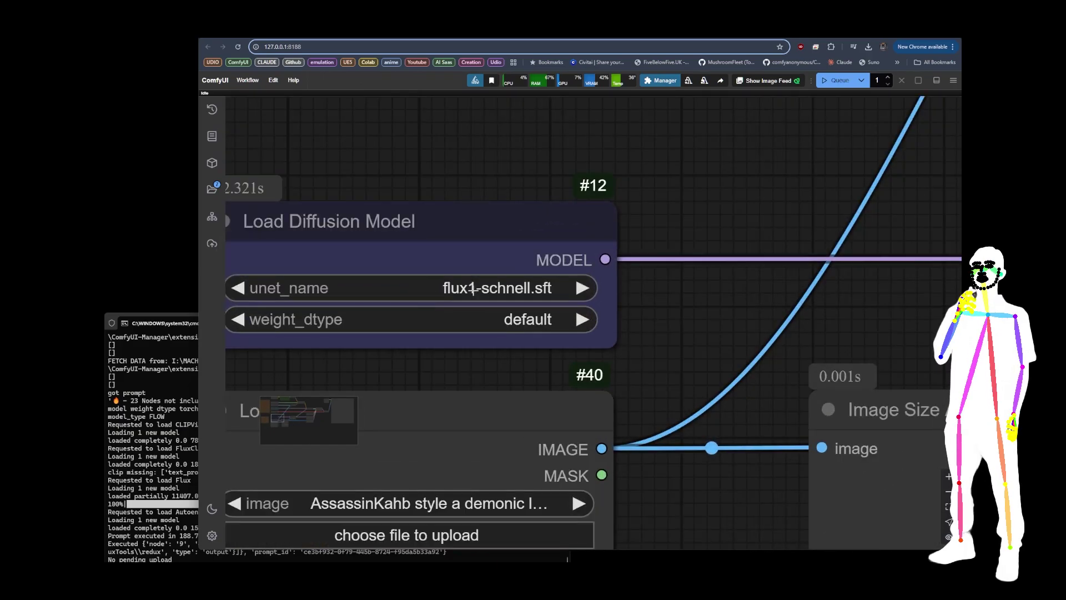
{"action": "scroll", "coordinate": [328, 145], "scroll_direction": "down", "scroll_amount": 15}
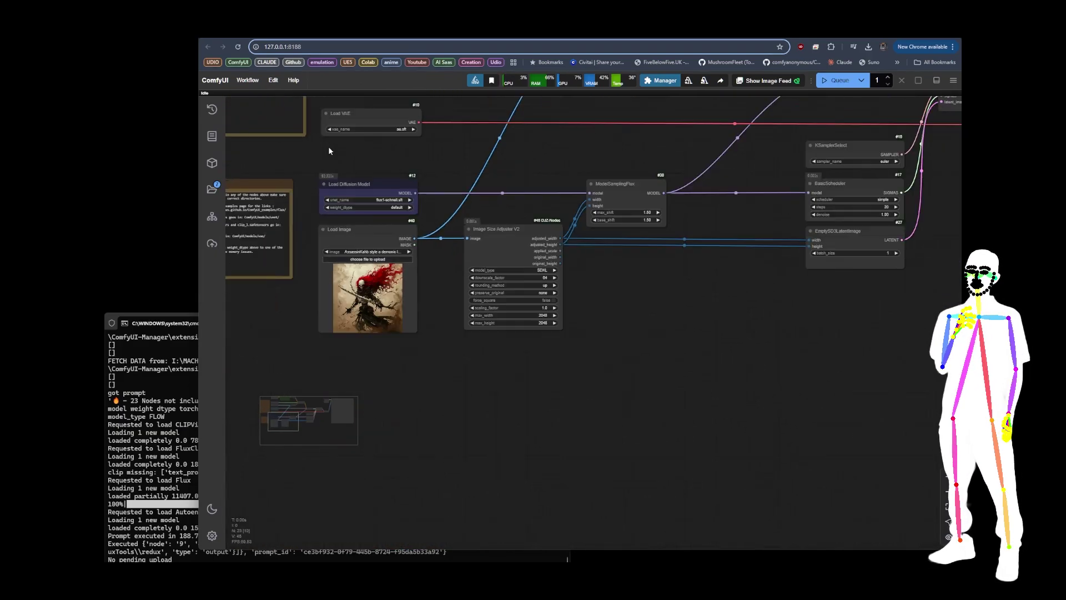
{"action": "scroll", "coordinate": [519, 217], "scroll_direction": "up", "scroll_amount": 8}
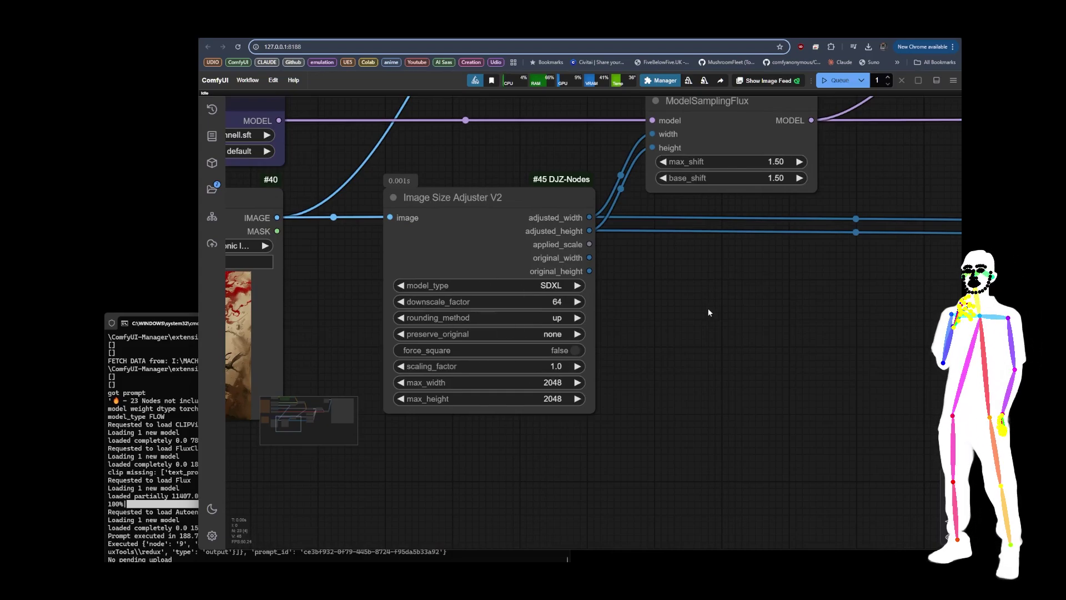
{"action": "scroll", "coordinate": [707, 311], "scroll_direction": "down", "scroll_amount": 4}
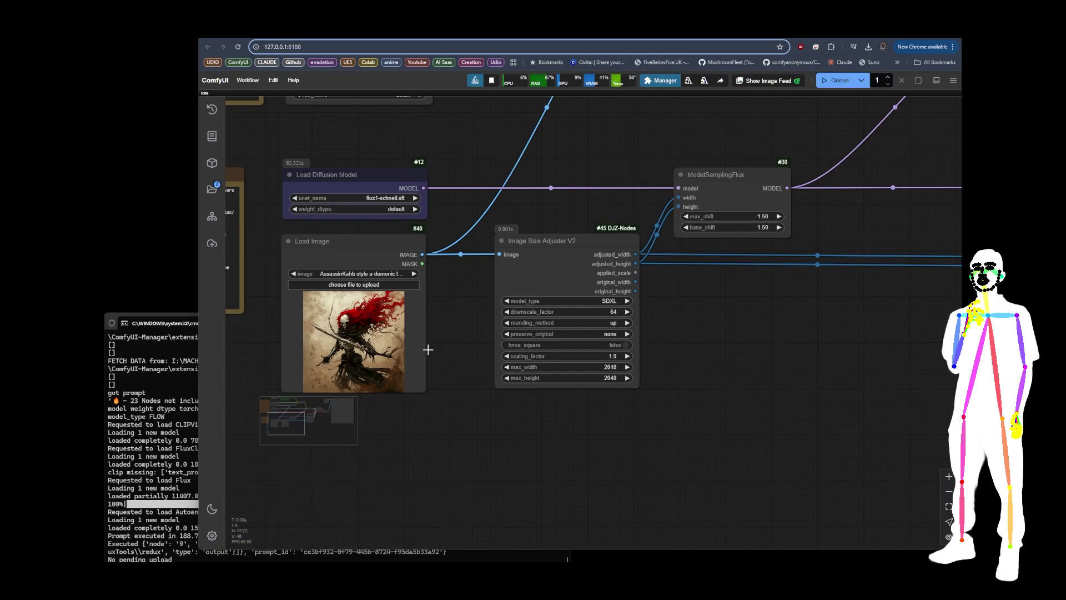
{"action": "left_click_drag", "start_coordinate": [666, 137], "coordinate": [580, 354]}
{"action": "scroll", "coordinate": [428, 434], "scroll_direction": "down", "scroll_amount": 3}
{"action": "scroll", "coordinate": [428, 434], "scroll_direction": "left", "scroll_amount": 3}
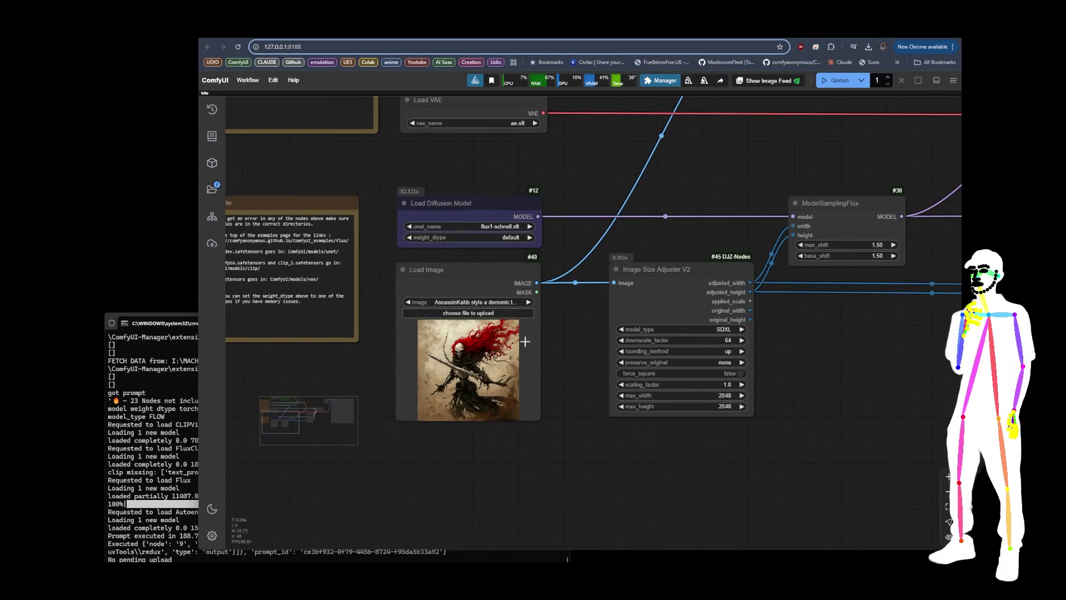
{"action": "left_click_drag", "start_coordinate": [708, 183], "coordinate": [470, 368]}
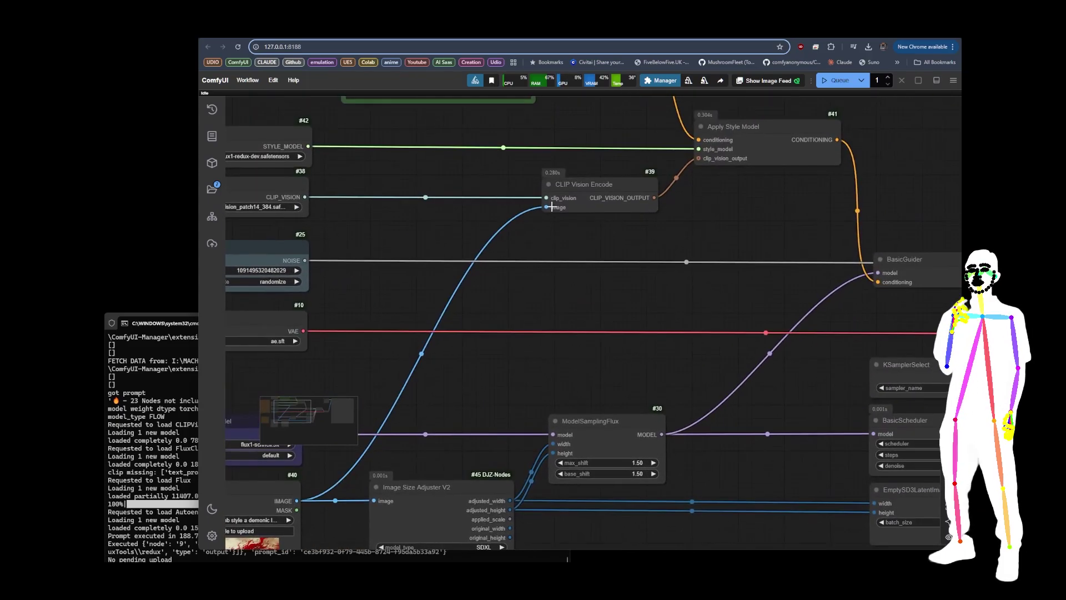
{"action": "left_click", "coordinate": [590, 184]}
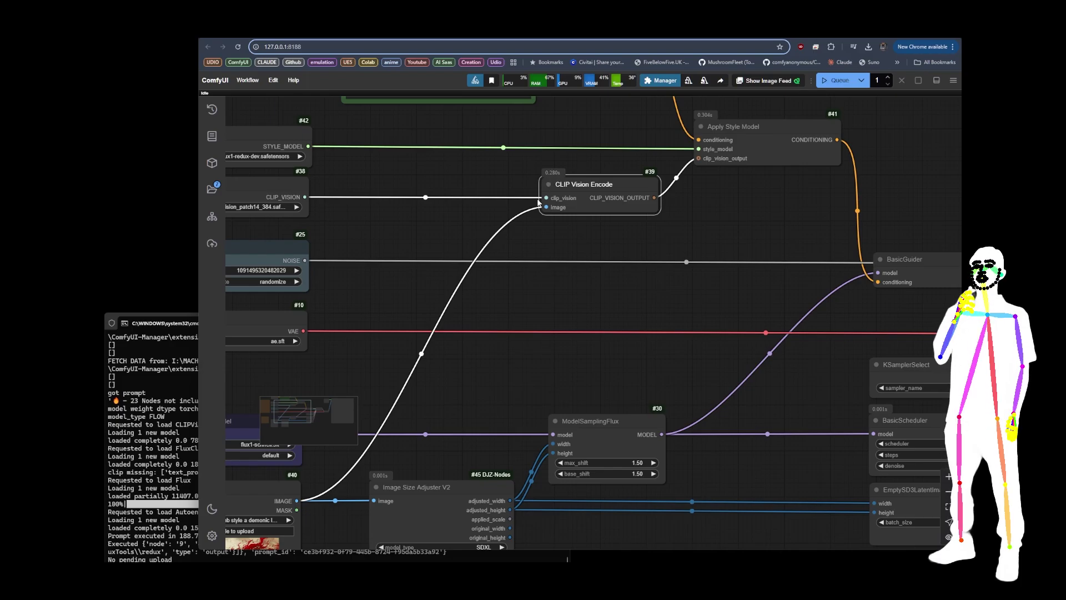
{"action": "left_click_drag", "start_coordinate": [440, 392], "coordinate": [667, 199]}
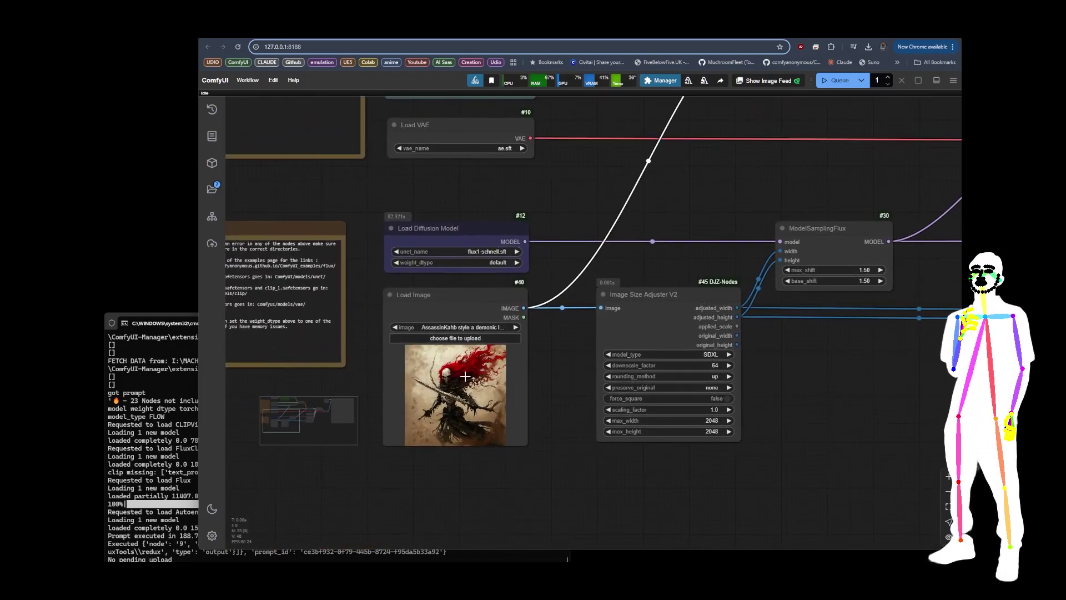
{"action": "scroll", "coordinate": [335, 510], "scroll_direction": "down", "scroll_amount": 5}
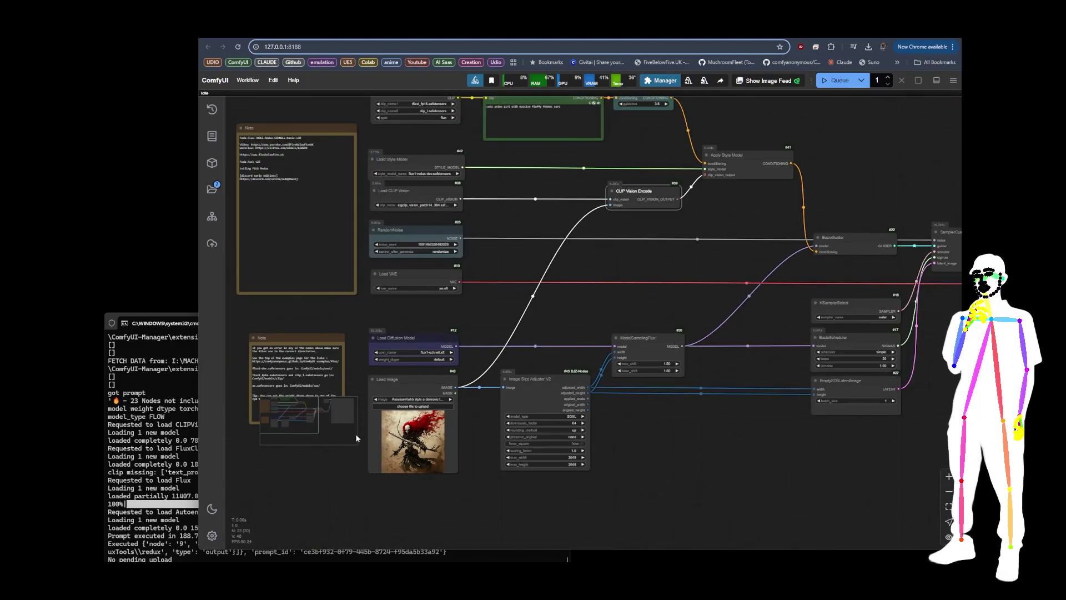
{"action": "scroll", "coordinate": [438, 455], "scroll_direction": "up", "scroll_amount": 10}
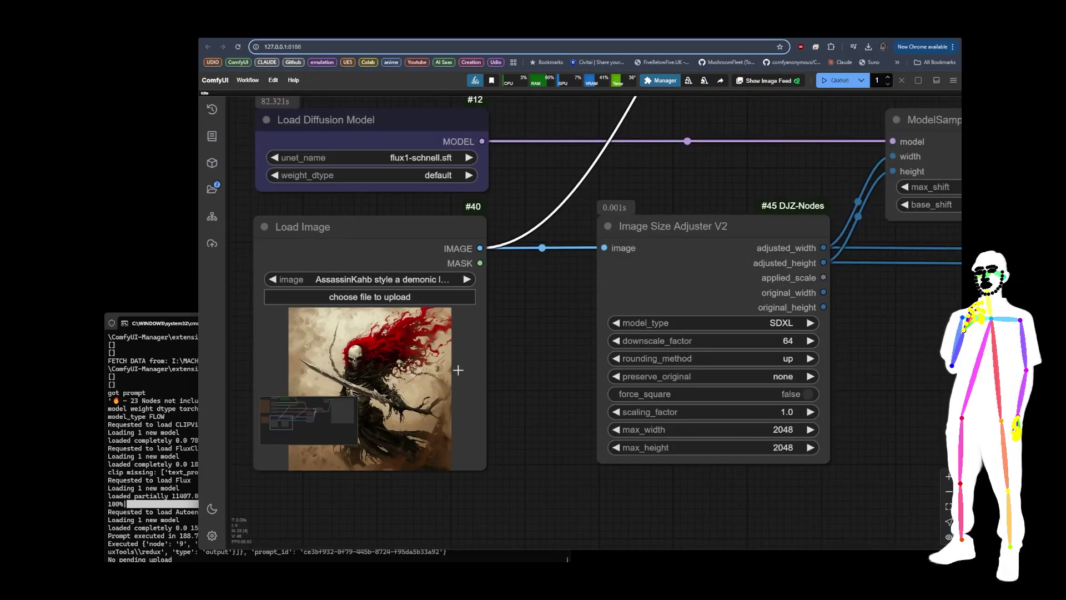
{"action": "scroll", "coordinate": [244, 508], "scroll_direction": "down", "scroll_amount": 5}
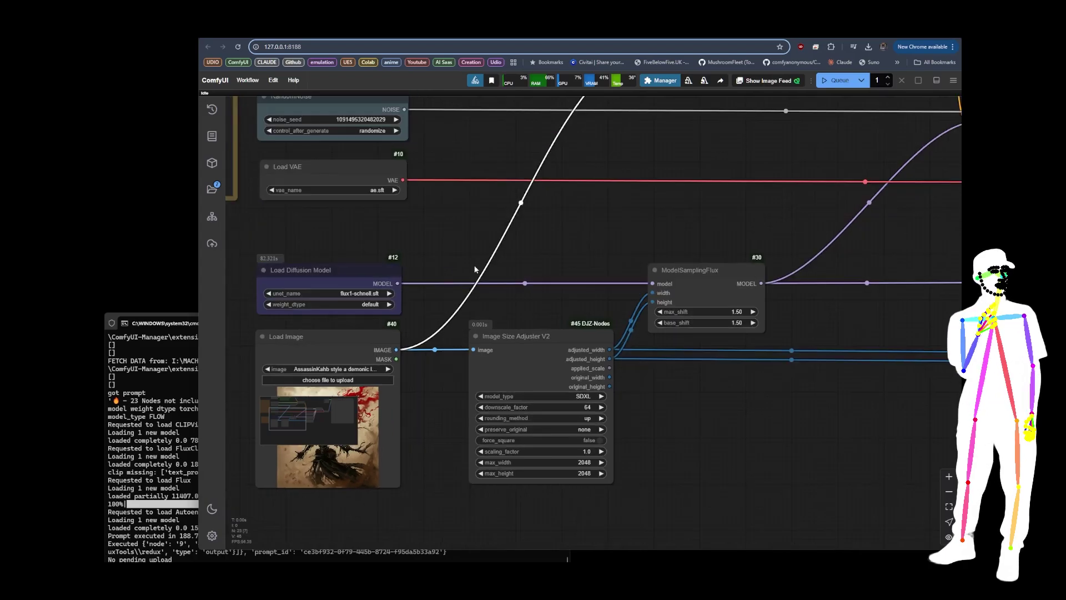
{"action": "left_click_drag", "start_coordinate": [600, 227], "coordinate": [382, 174]}
{"action": "left_click", "coordinate": [488, 236]}
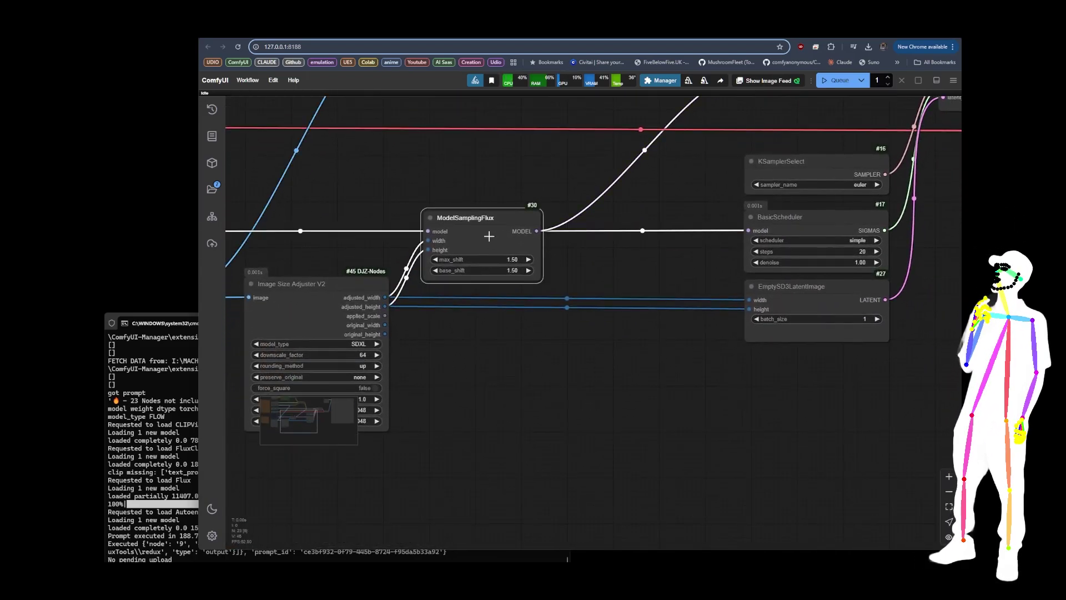
{"action": "scroll", "coordinate": [476, 301], "scroll_direction": "up", "scroll_amount": 5}
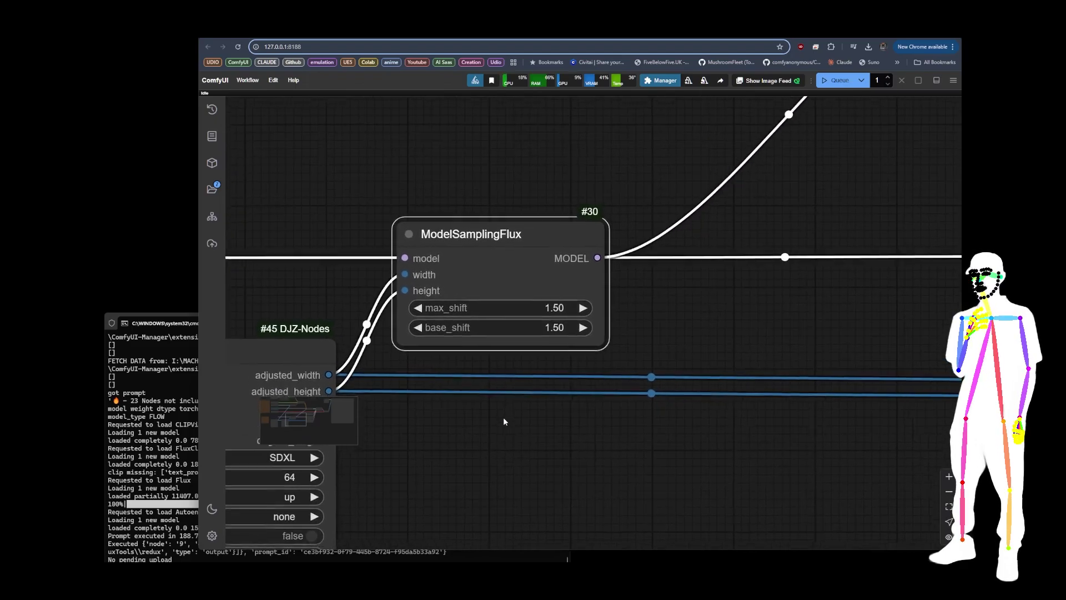
{"action": "scroll", "coordinate": [503, 295], "scroll_direction": "up", "scroll_amount": 3}
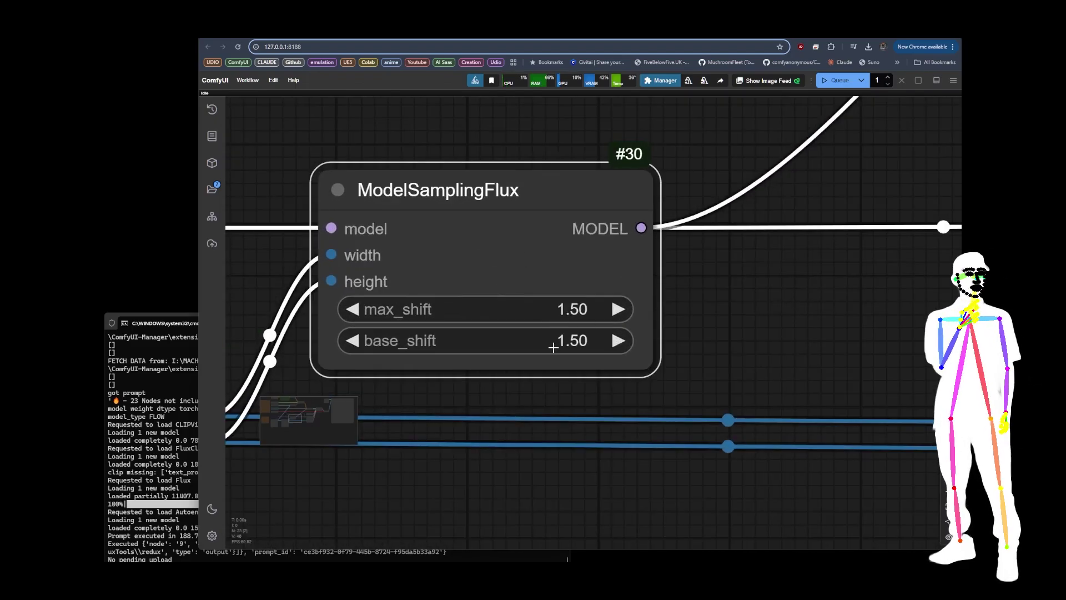
{"action": "scroll", "coordinate": [467, 137], "scroll_direction": "down", "scroll_amount": 10}
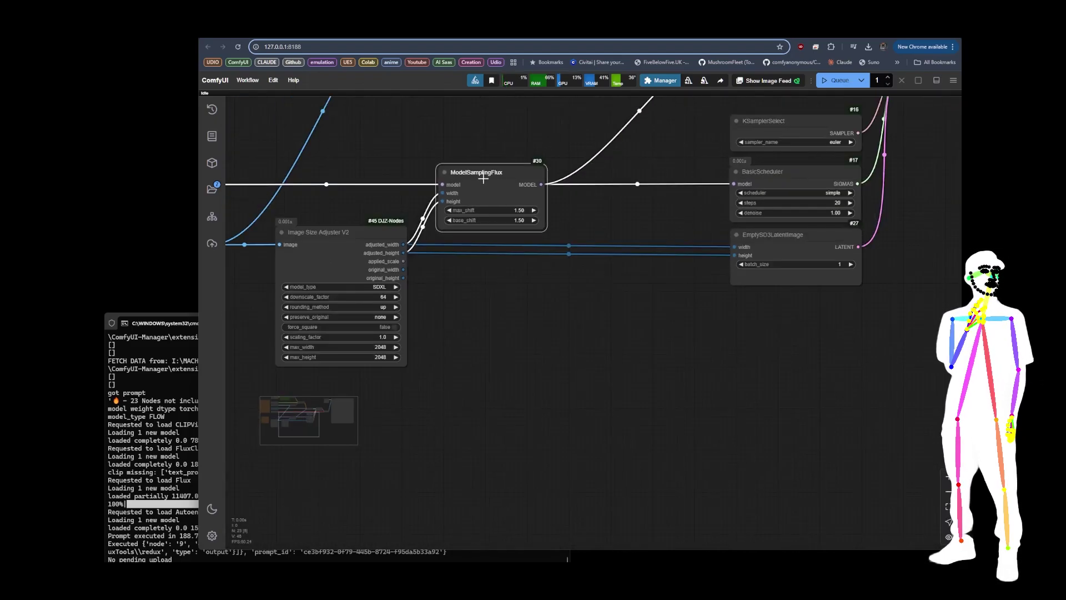
{"action": "scroll", "coordinate": [485, 172], "scroll_direction": "up", "scroll_amount": 10}
{"action": "scroll", "coordinate": [472, 359], "scroll_direction": "down", "scroll_amount": 12}
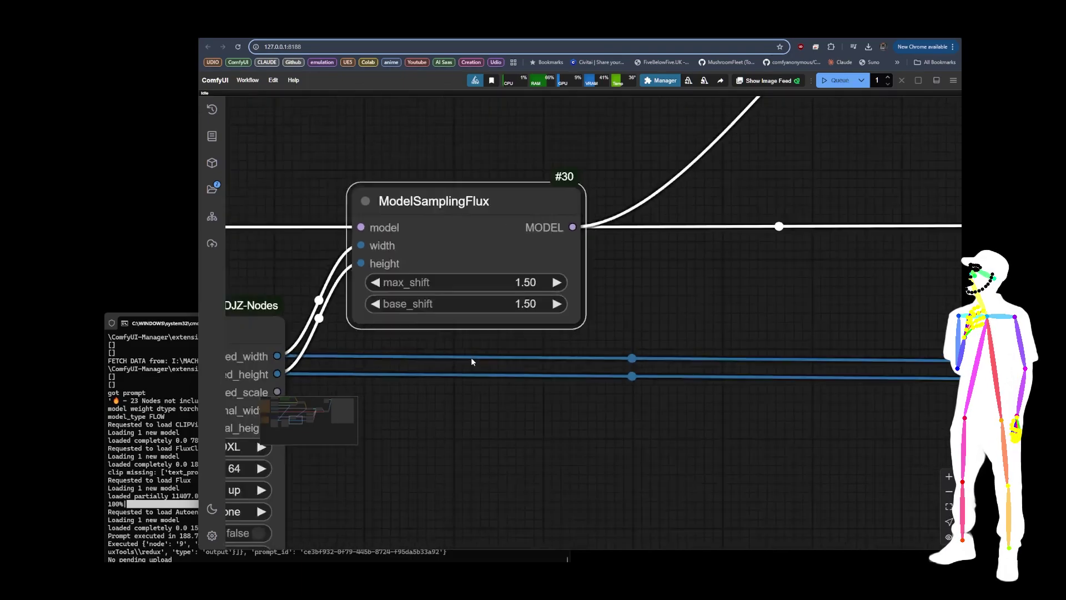
{"action": "left_click_drag", "start_coordinate": [592, 235], "coordinate": [314, 285]}
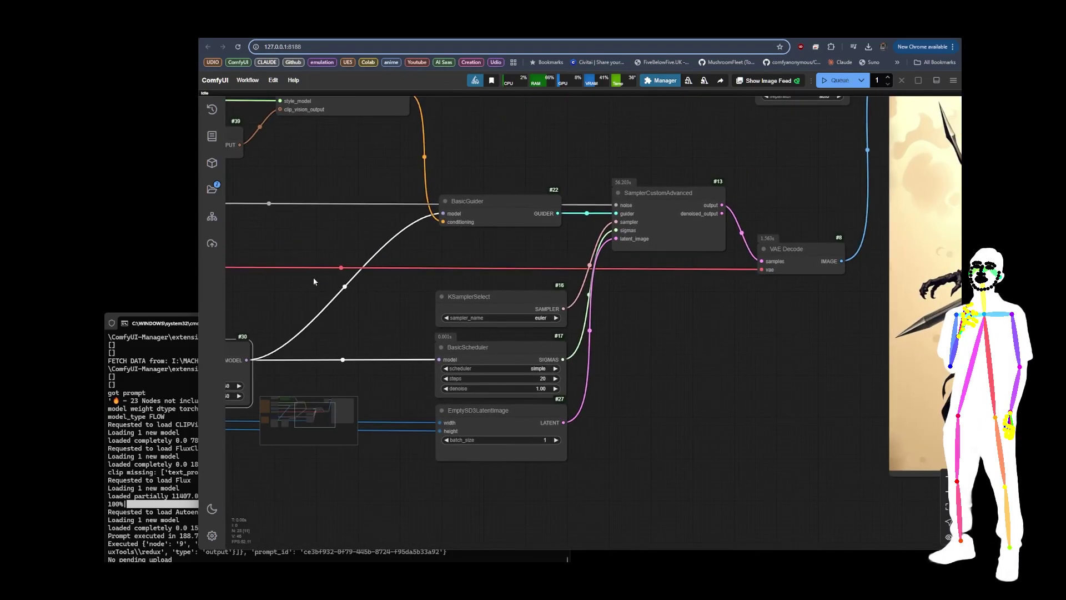
{"action": "left_click_drag", "start_coordinate": [352, 223], "coordinate": [508, 306]}
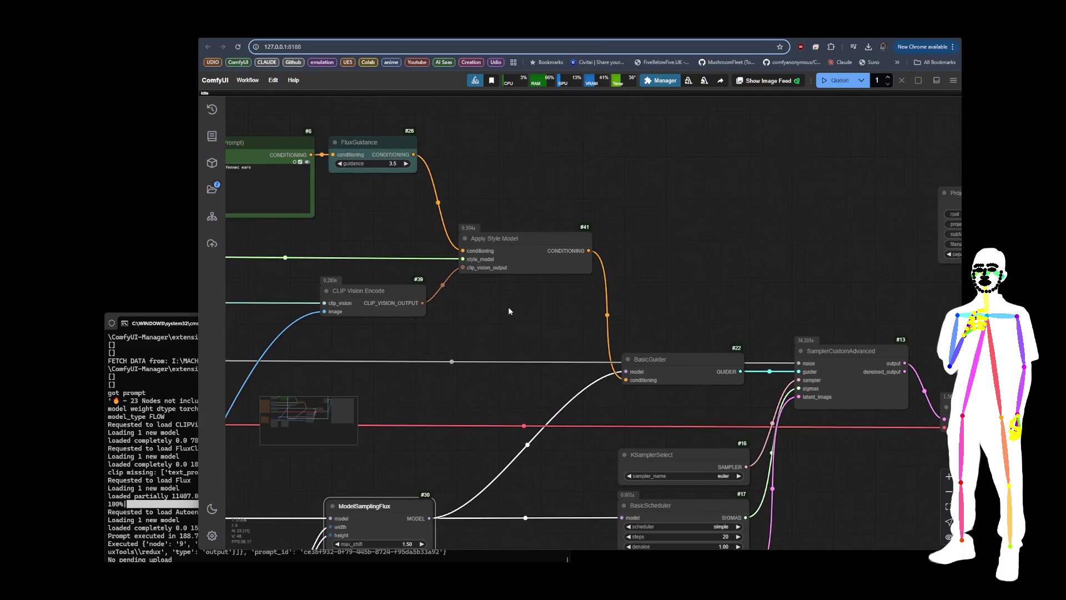
{"action": "left_click_drag", "start_coordinate": [421, 228], "coordinate": [522, 222]}
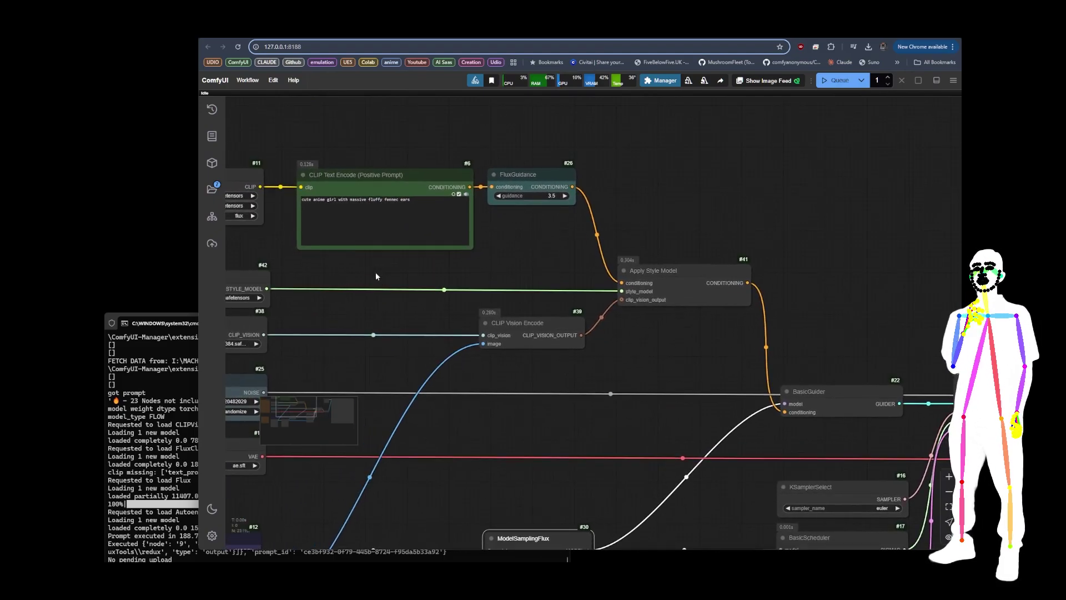
{"action": "scroll", "coordinate": [322, 191], "scroll_direction": "up", "scroll_amount": 5}
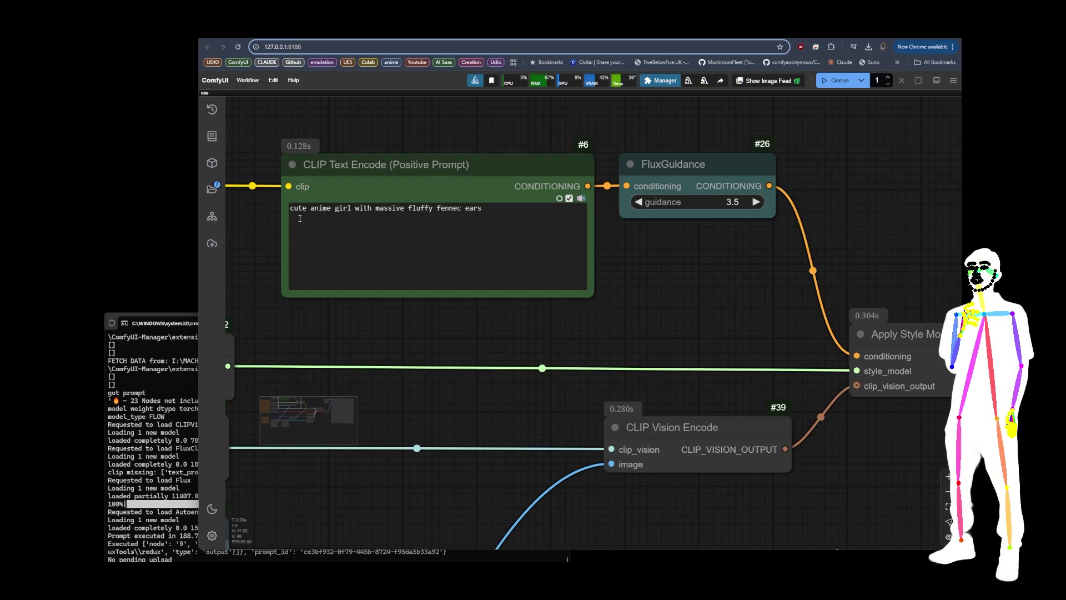
{"action": "scroll", "coordinate": [328, 128], "scroll_direction": "down", "scroll_amount": 8}
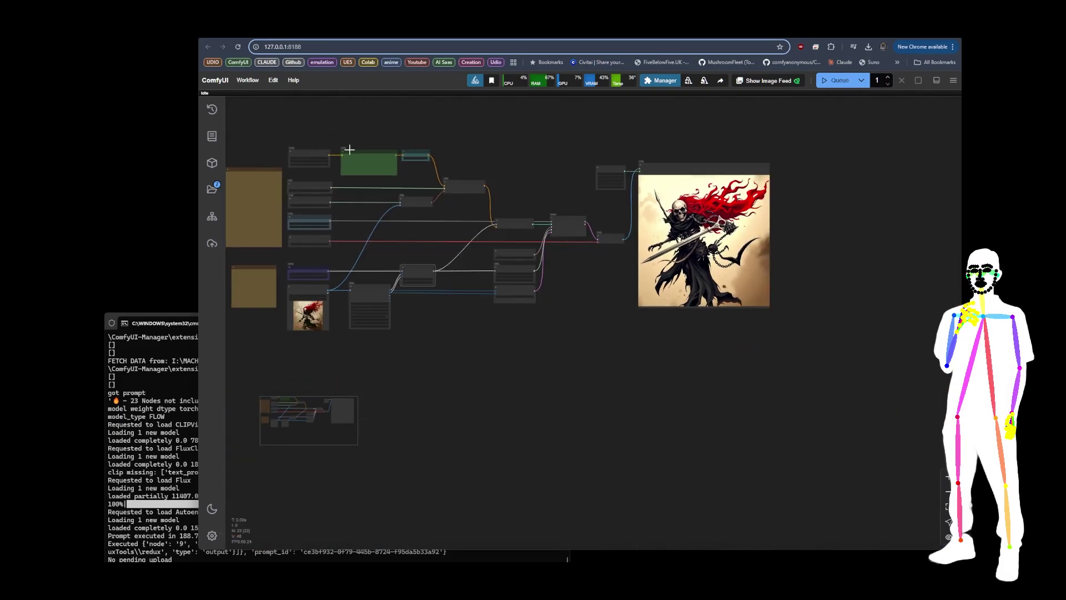
{"action": "scroll", "coordinate": [731, 192], "scroll_direction": "up", "scroll_amount": 8}
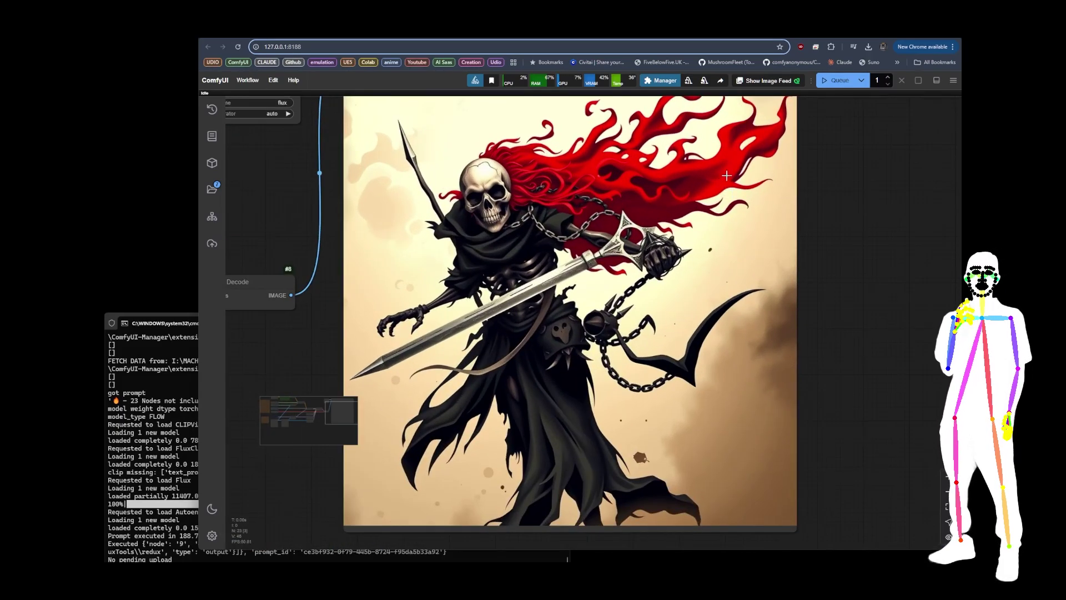
{"action": "scroll", "coordinate": [726, 175], "scroll_direction": "down", "scroll_amount": 8}
{"action": "scroll", "coordinate": [333, 305], "scroll_direction": "up", "scroll_amount": 8}
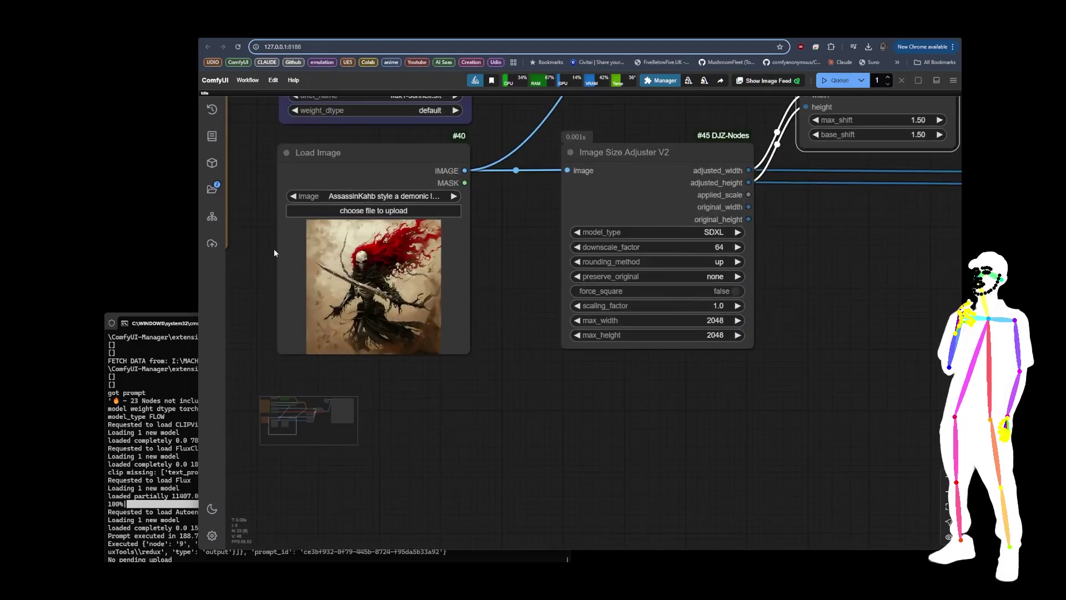
{"action": "scroll", "coordinate": [274, 253], "scroll_direction": "up", "scroll_amount": 5}
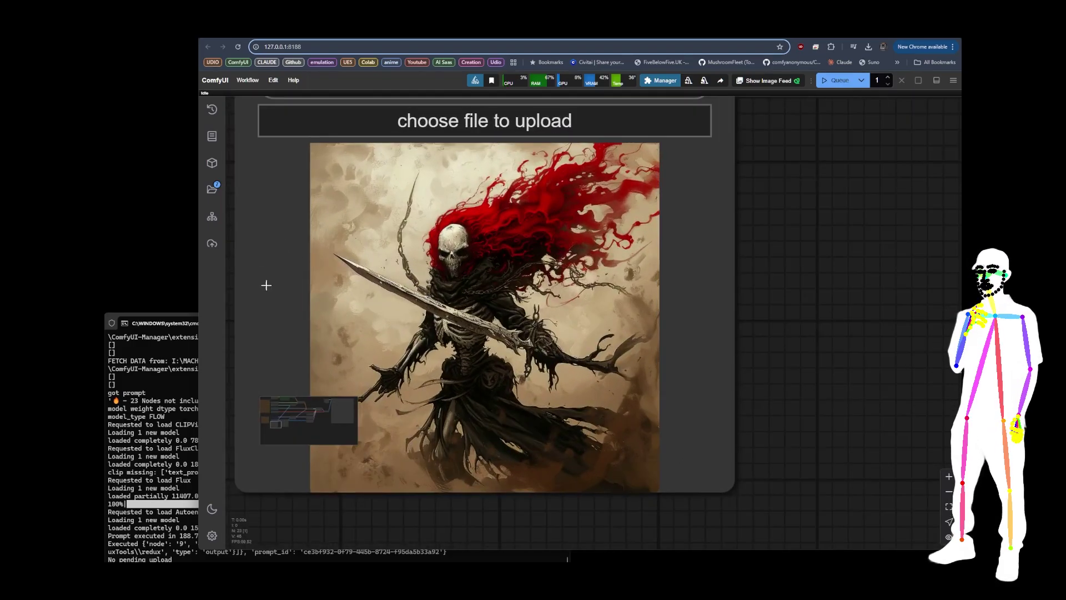
{"action": "scroll", "coordinate": [266, 285], "scroll_direction": "down", "scroll_amount": 6}
{"action": "scroll", "coordinate": [594, 159], "scroll_direction": "up", "scroll_amount": 2}
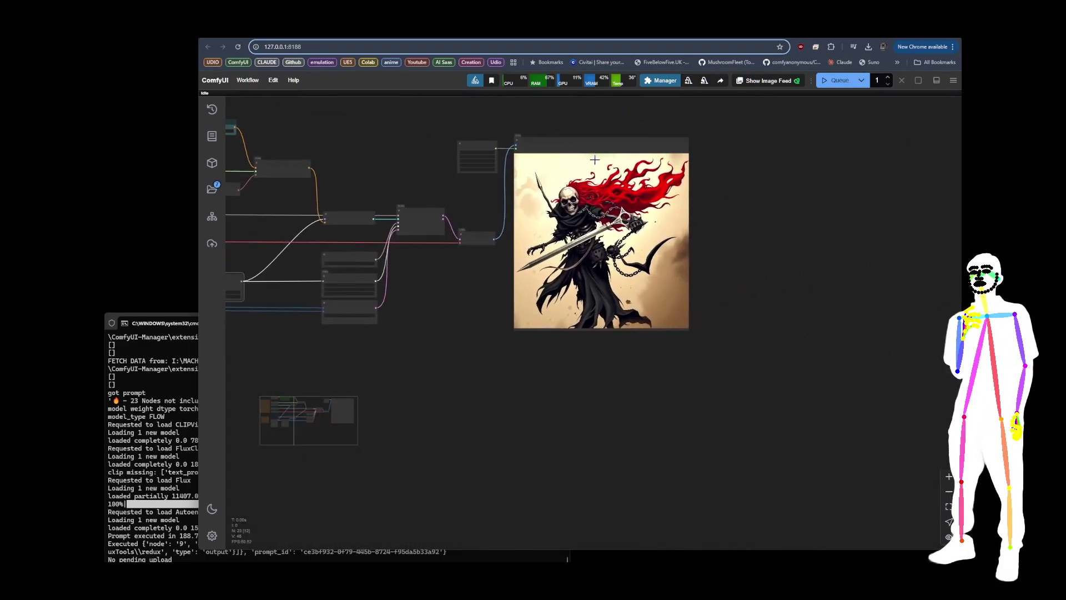
{"action": "scroll", "coordinate": [595, 160], "scroll_direction": "up", "scroll_amount": 5}
{"action": "scroll", "coordinate": [398, 377], "scroll_direction": "down", "scroll_amount": 2}
{"action": "scroll", "coordinate": [397, 376], "scroll_direction": "up", "scroll_amount": 5}
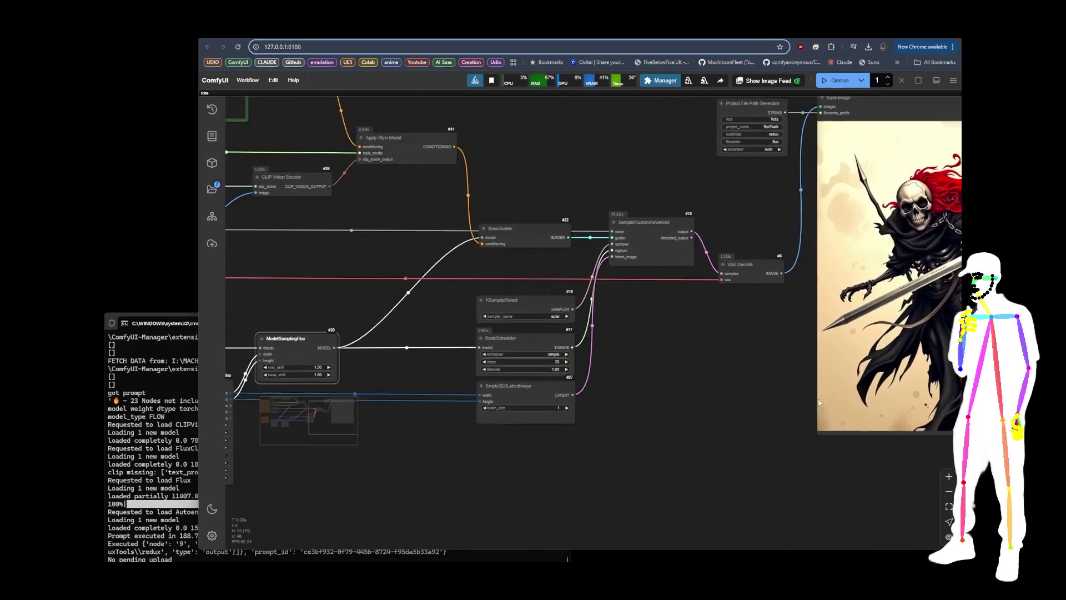
{"action": "left_click_drag", "start_coordinate": [372, 203], "coordinate": [512, 356]}
{"action": "scroll", "coordinate": [257, 201], "scroll_direction": "up", "scroll_amount": 5}
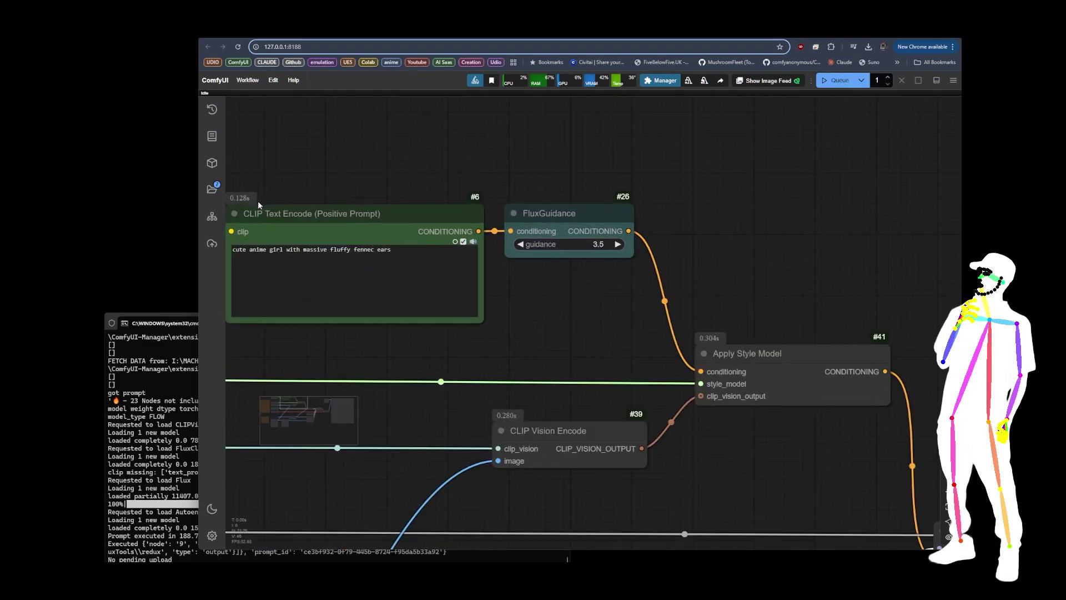
{"action": "scroll", "coordinate": [286, 174], "scroll_direction": "down", "scroll_amount": 5}
{"action": "left_click_drag", "start_coordinate": [724, 302], "coordinate": [239, 208]}
{"action": "scroll", "coordinate": [666, 253], "scroll_direction": "up", "scroll_amount": 6}
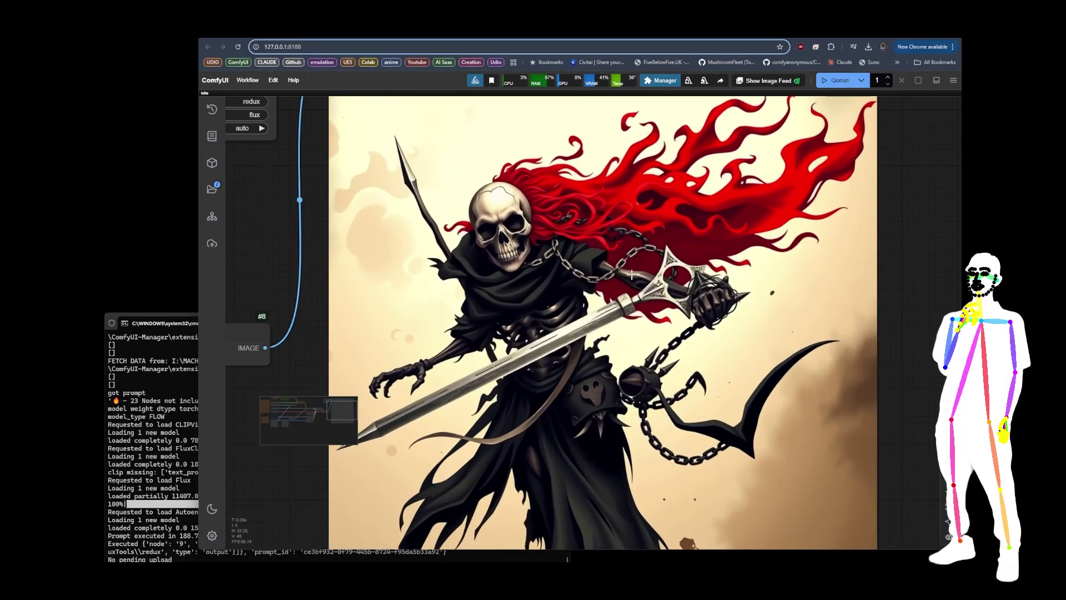
{"action": "scroll", "coordinate": [706, 275], "scroll_direction": "down", "scroll_amount": 4}
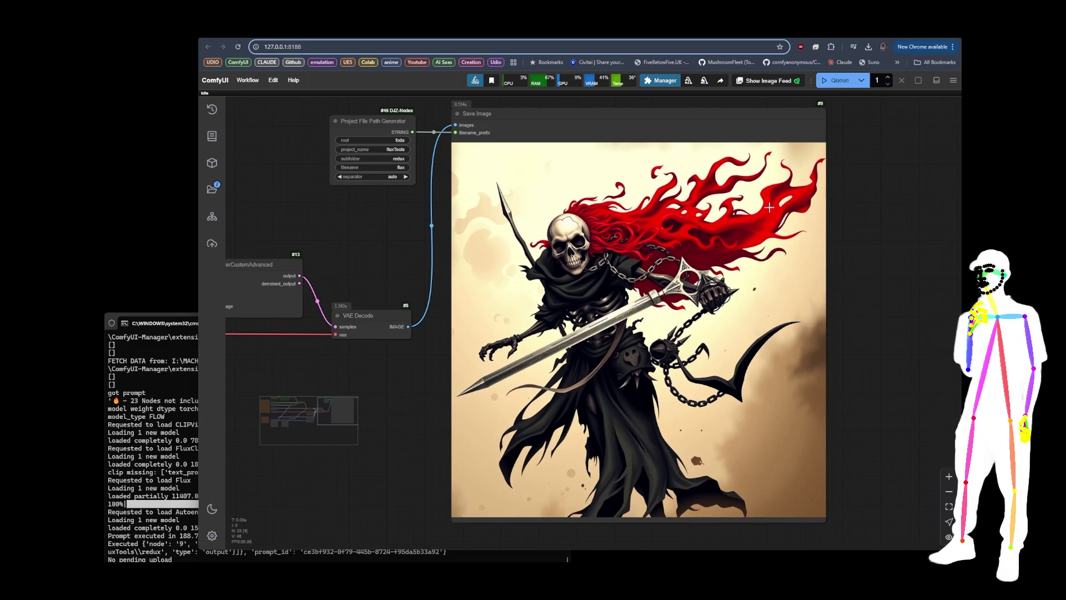
{"action": "scroll", "coordinate": [769, 207], "scroll_direction": "up", "scroll_amount": 5}
{"action": "scroll", "coordinate": [778, 228], "scroll_direction": "down", "scroll_amount": 10}
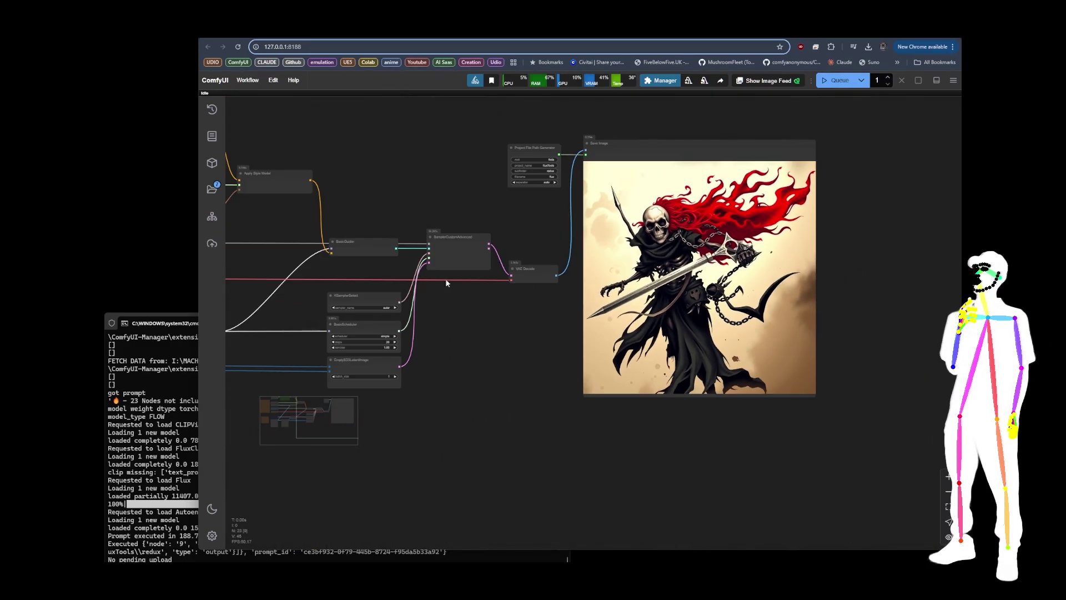
{"action": "left_click_drag", "start_coordinate": [475, 355], "coordinate": [625, 399]}
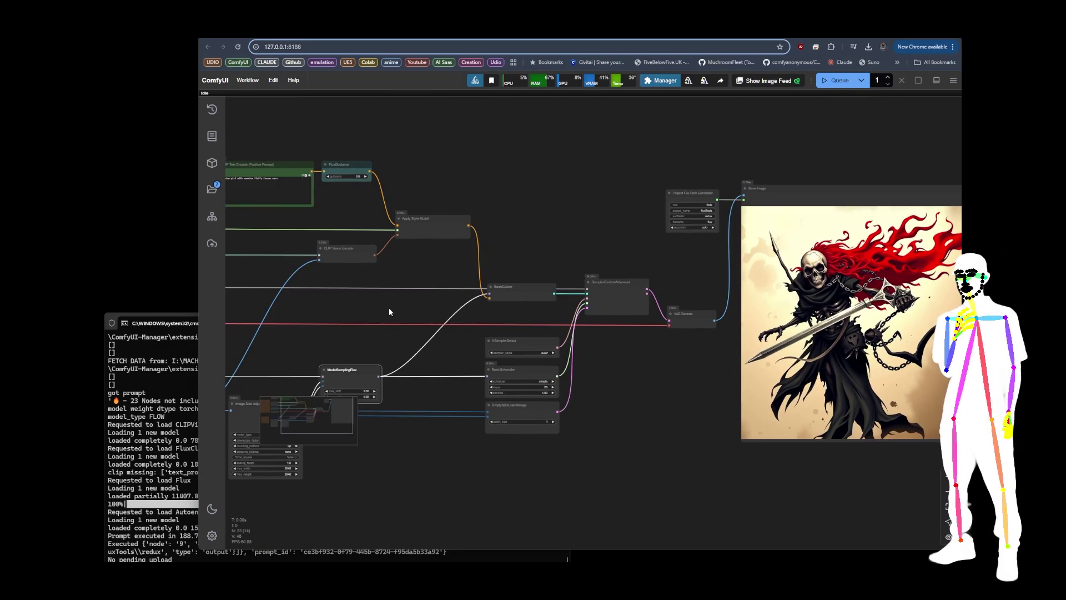
{"action": "left_click_drag", "start_coordinate": [388, 309], "coordinate": [554, 251]}
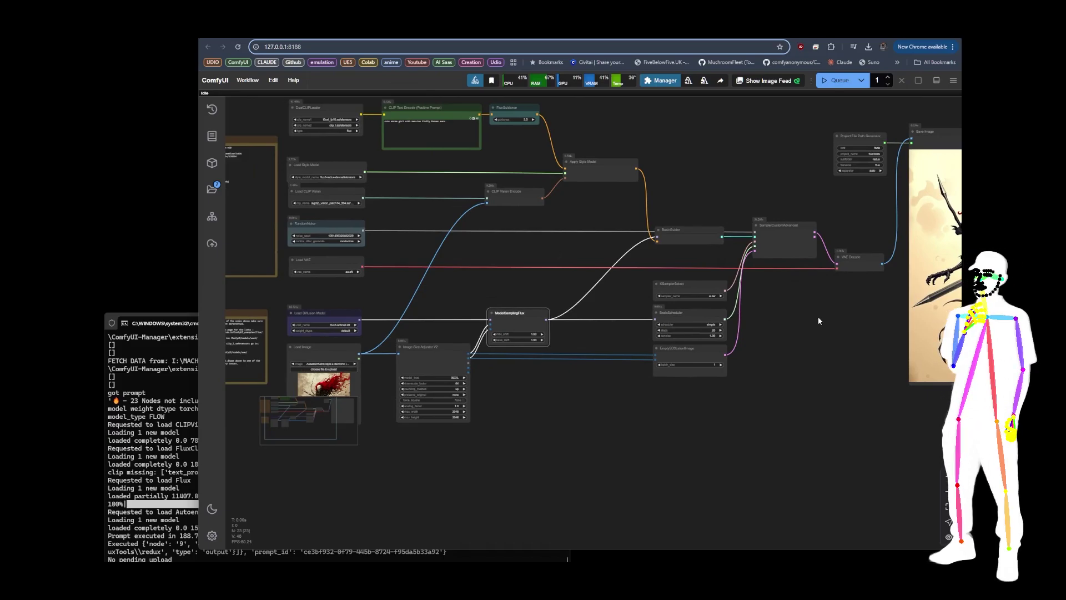
{"action": "left_click_drag", "start_coordinate": [771, 323], "coordinate": [493, 428]}
Zoom in and out across the Redux workflow's nodes.
{"action": "scroll", "coordinate": [505, 285], "scroll_direction": "up", "scroll_amount": 5}
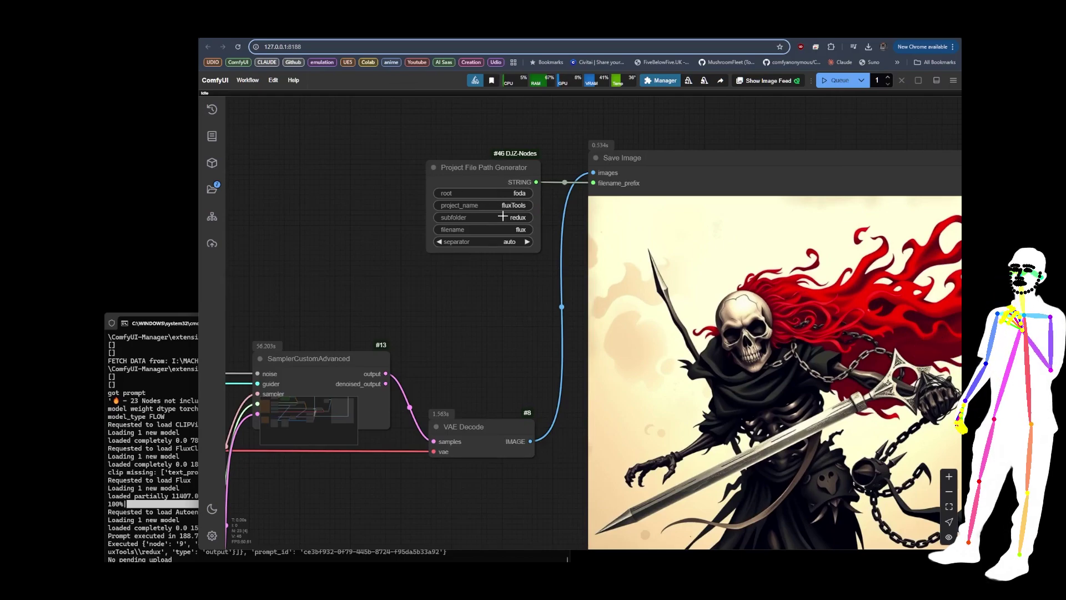
{"action": "scroll", "coordinate": [497, 314], "scroll_direction": "down", "scroll_amount": 5}
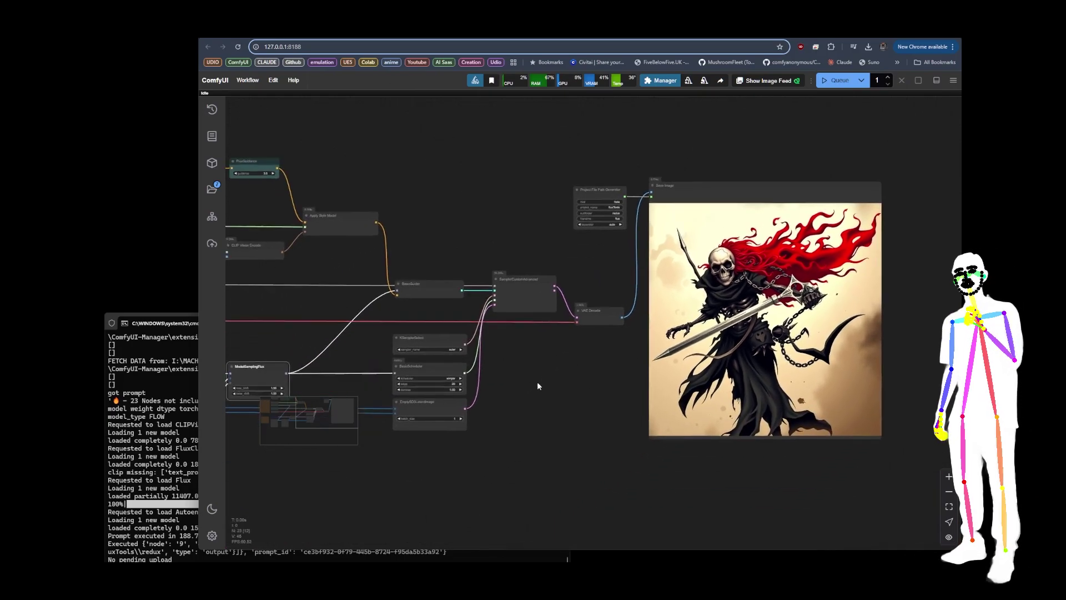
{"action": "scroll", "coordinate": [479, 326], "scroll_direction": "up", "scroll_amount": 7}
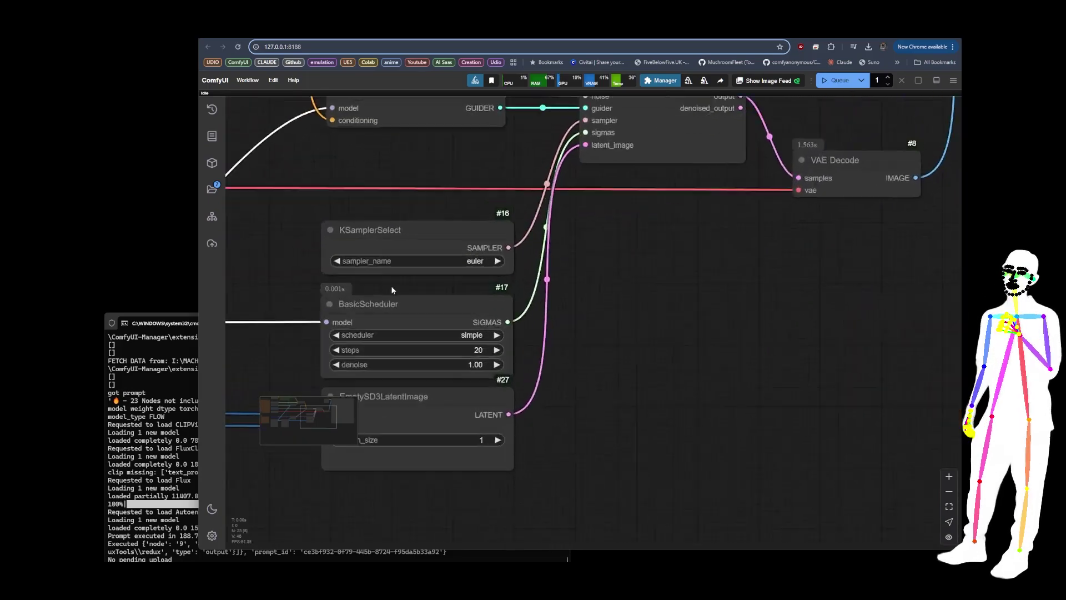
{"action": "scroll", "coordinate": [727, 256], "scroll_direction": "down", "scroll_amount": 7}
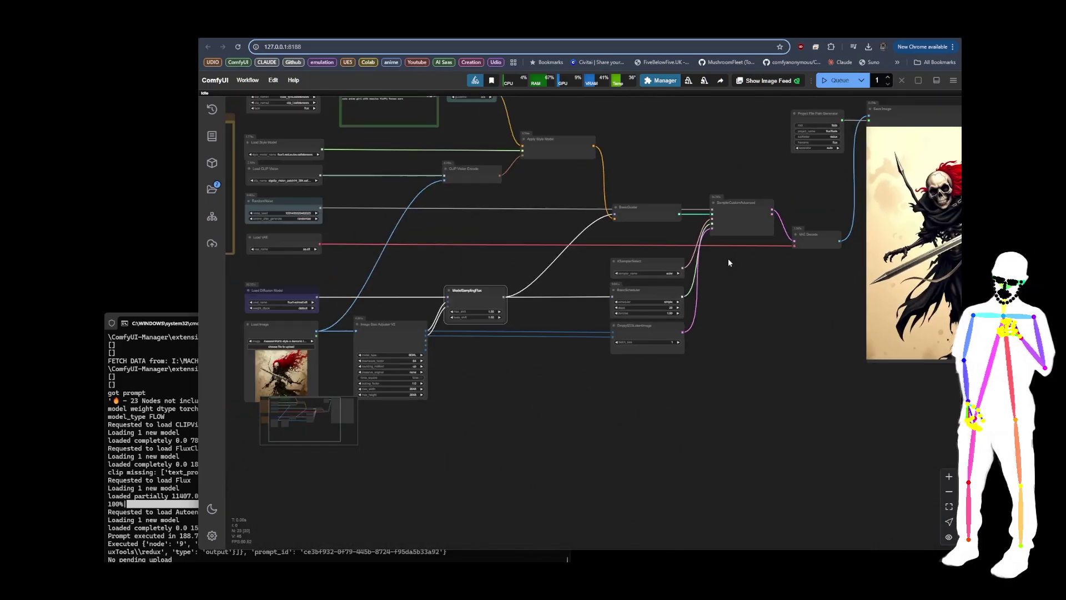
{"action": "scroll", "coordinate": [568, 278], "scroll_direction": "down", "scroll_amount": 3}
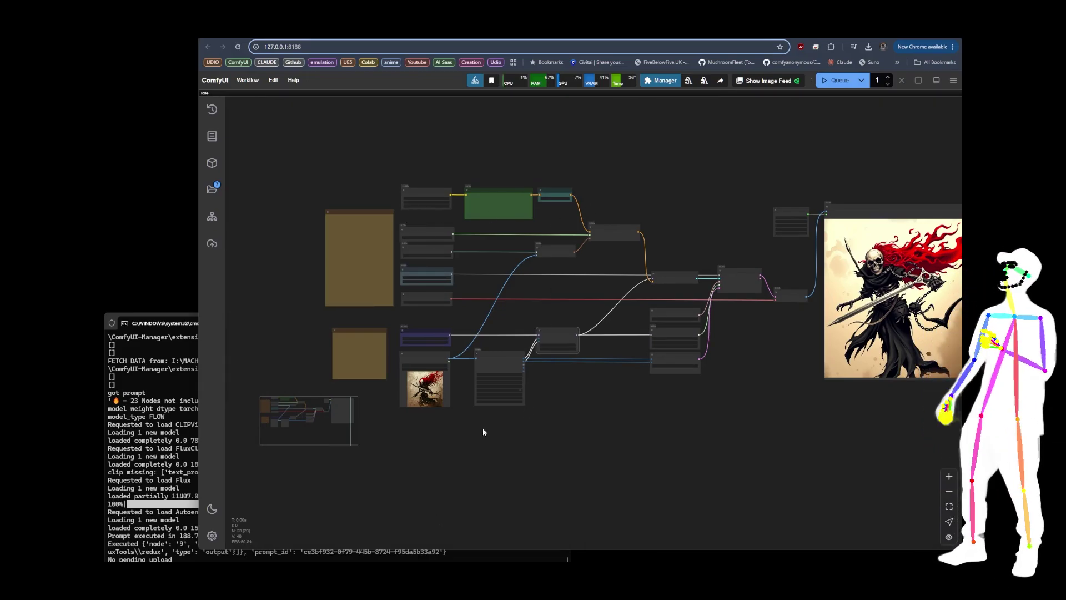
{"action": "scroll", "coordinate": [483, 432], "scroll_direction": "up", "scroll_amount": 8}
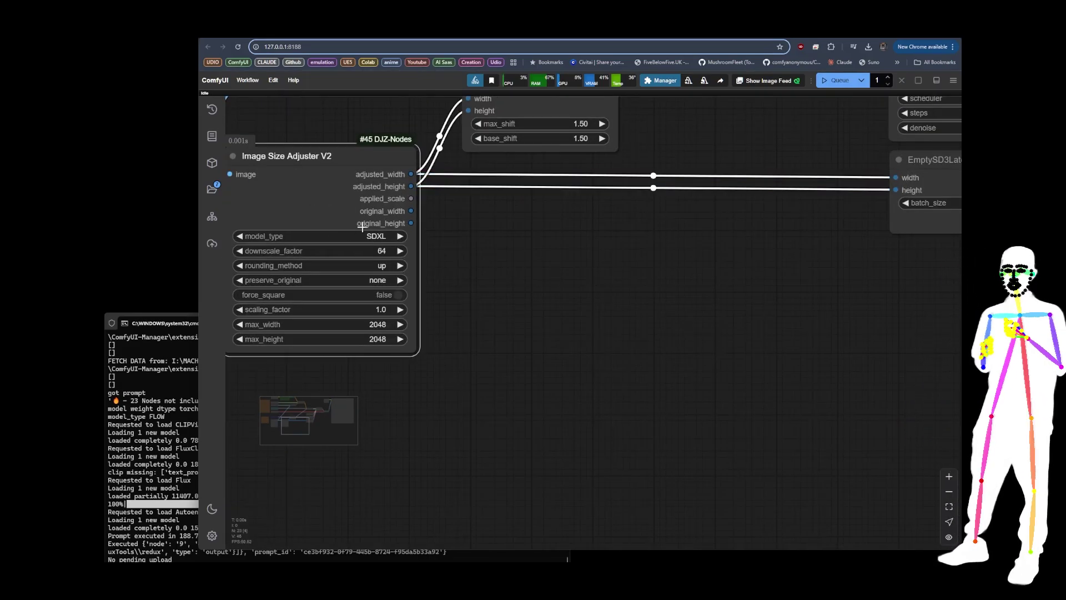
{"action": "scroll", "coordinate": [529, 329], "scroll_direction": "down", "scroll_amount": 5}
Pan to the sampler nodes, image preview, file path generator and Save Image nodes.
{"action": "left_click_drag", "start_coordinate": [678, 333], "coordinate": [431, 455]}
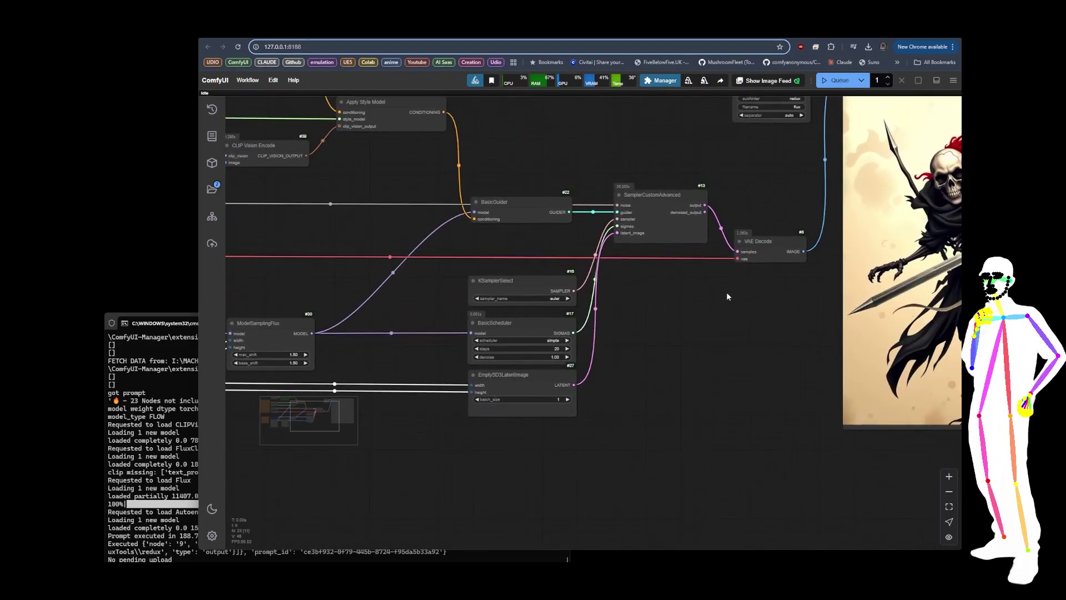
{"action": "left_click_drag", "start_coordinate": [689, 337], "coordinate": [631, 421]}
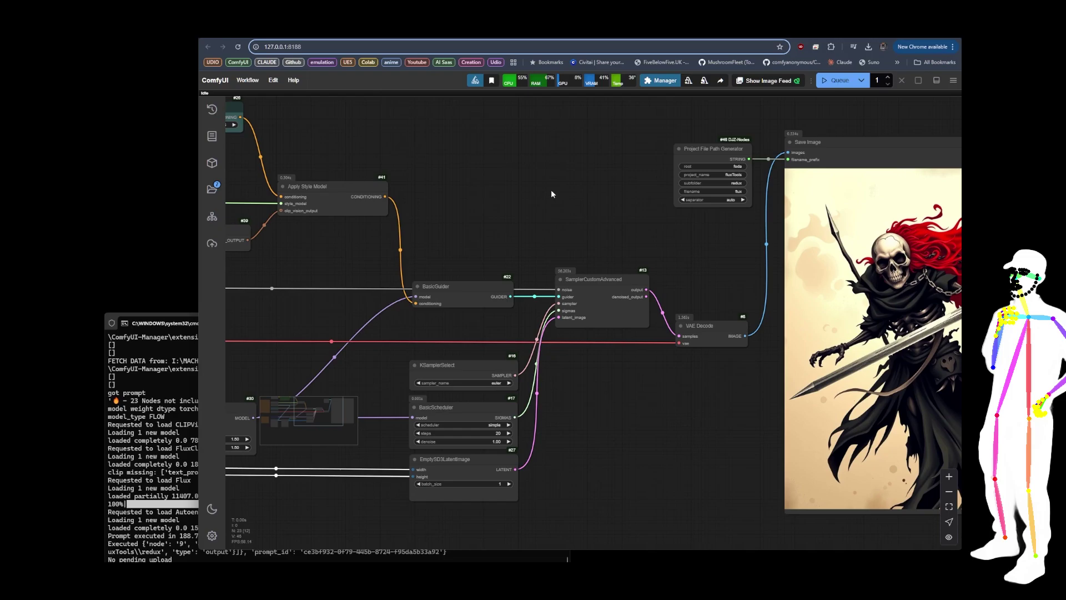
{"action": "scroll", "coordinate": [603, 191], "scroll_direction": "down", "scroll_amount": 5}
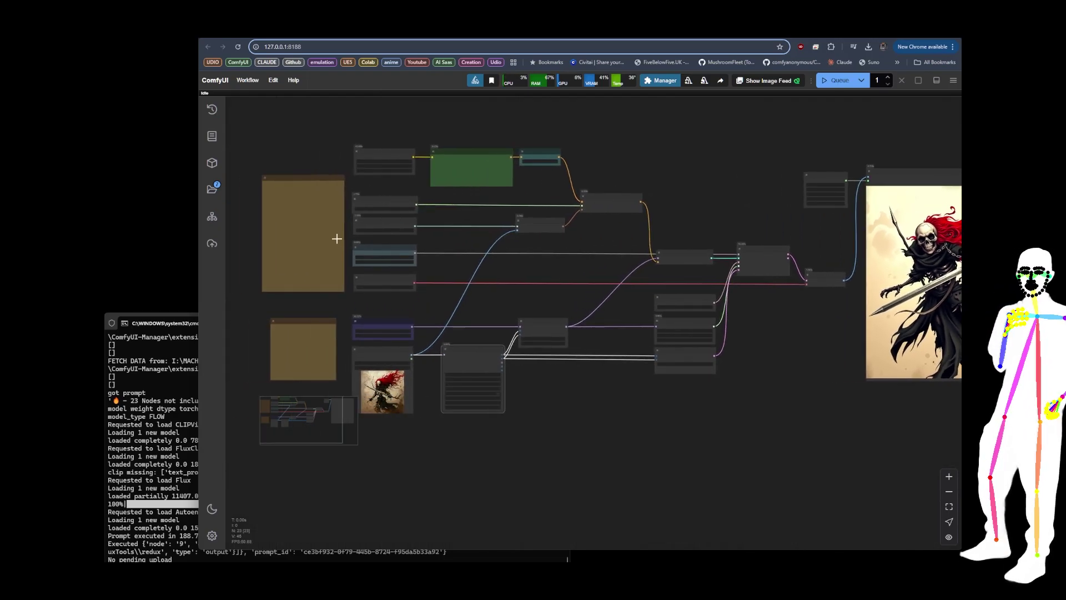
{"action": "scroll", "coordinate": [238, 185], "scroll_direction": "up", "scroll_amount": 6}
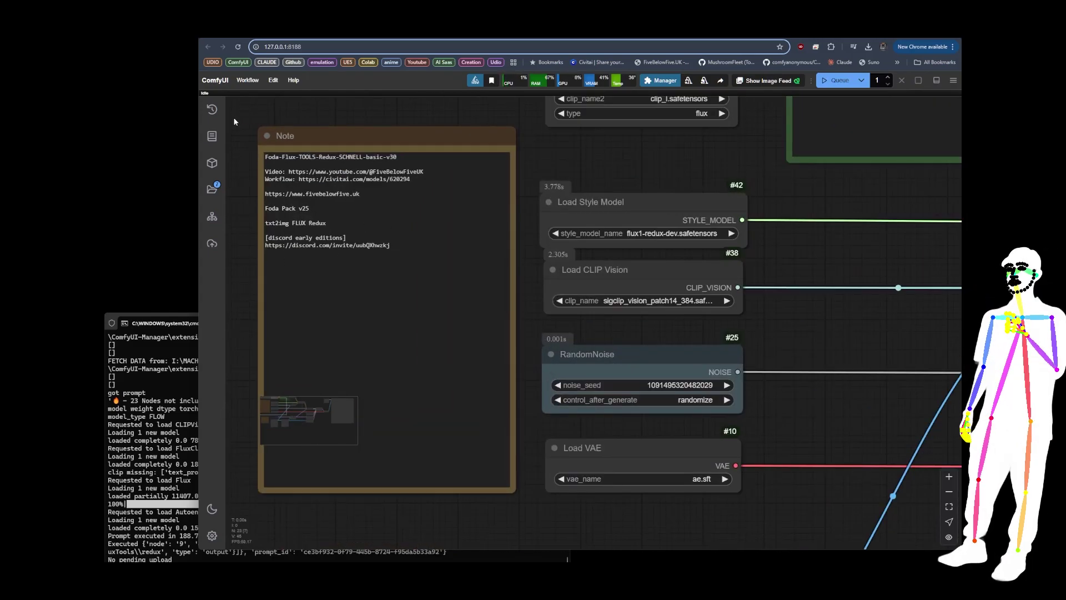
{"action": "scroll", "coordinate": [234, 121], "scroll_direction": "down", "scroll_amount": 6}
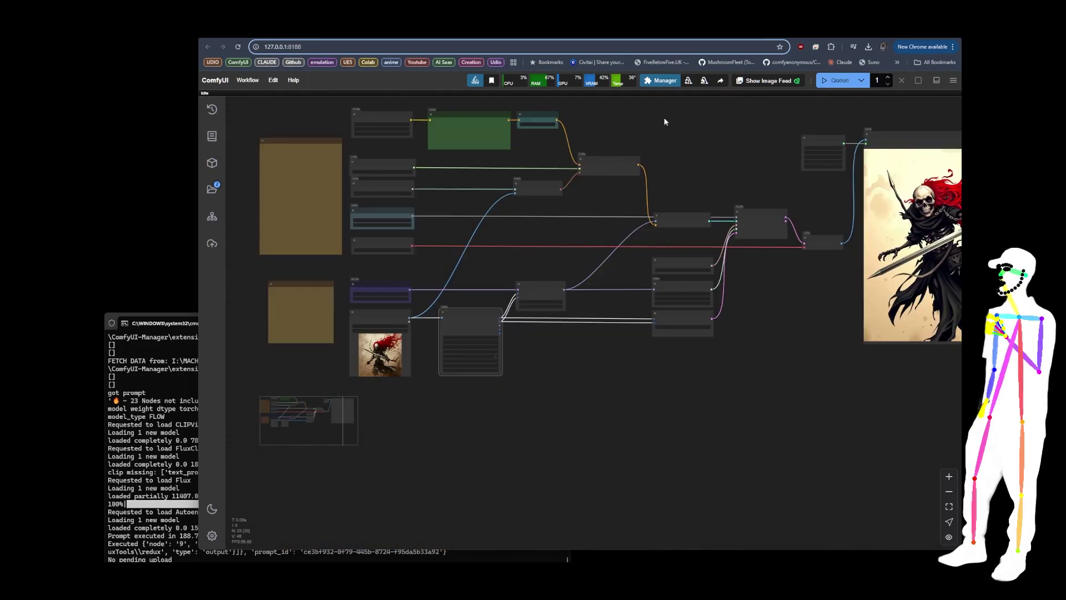
{"action": "scroll", "coordinate": [678, 171], "scroll_direction": "right", "scroll_amount": 8}
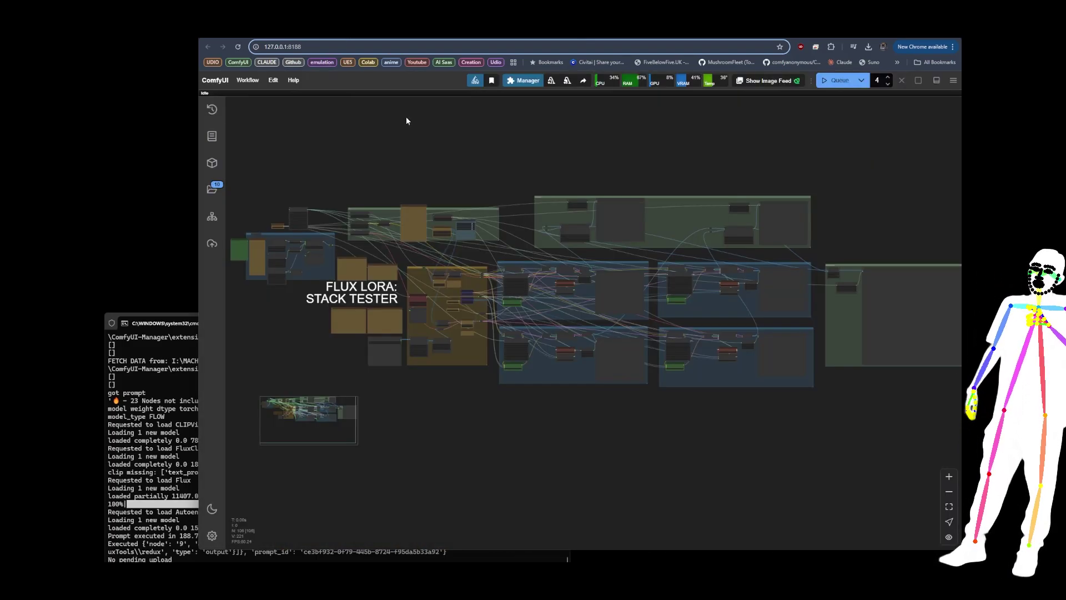
In the Redux workflow, switch Load Diffusion Model's unet_name to flux1-dev.safetensors.
{"action": "left_click", "coordinate": [355, 29]}
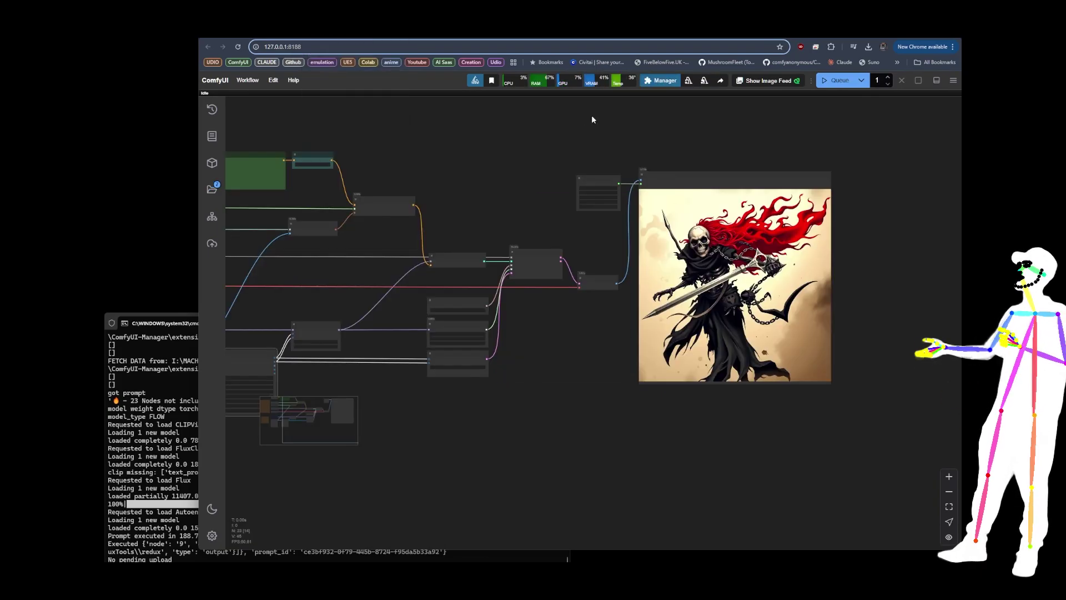
{"action": "scroll", "coordinate": [358, 272], "scroll_direction": "up", "scroll_amount": 10}
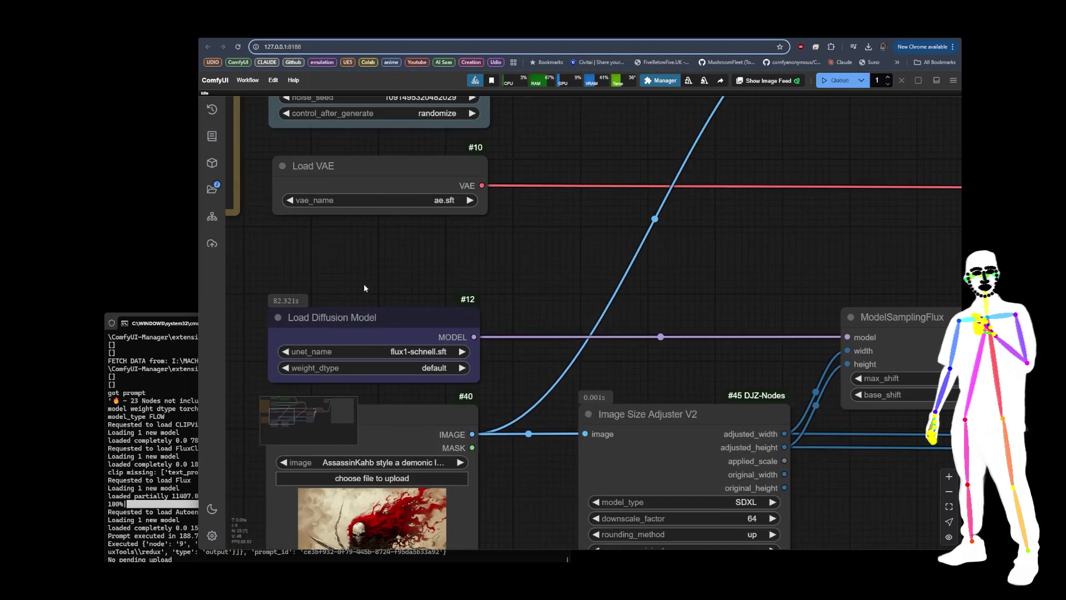
{"action": "left_click", "coordinate": [395, 351]}
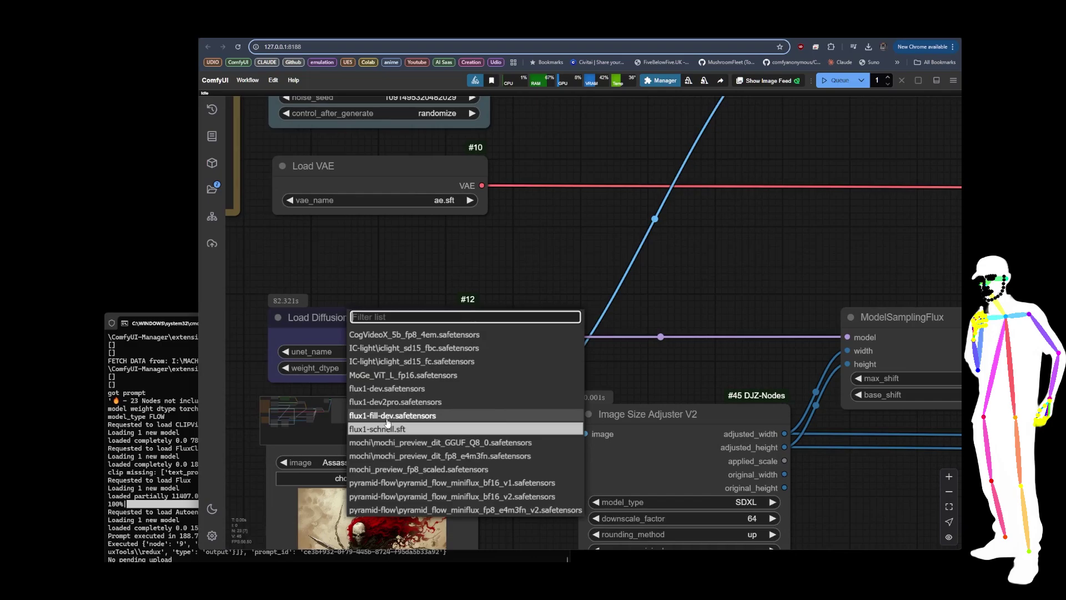
{"action": "left_click", "coordinate": [392, 389]}
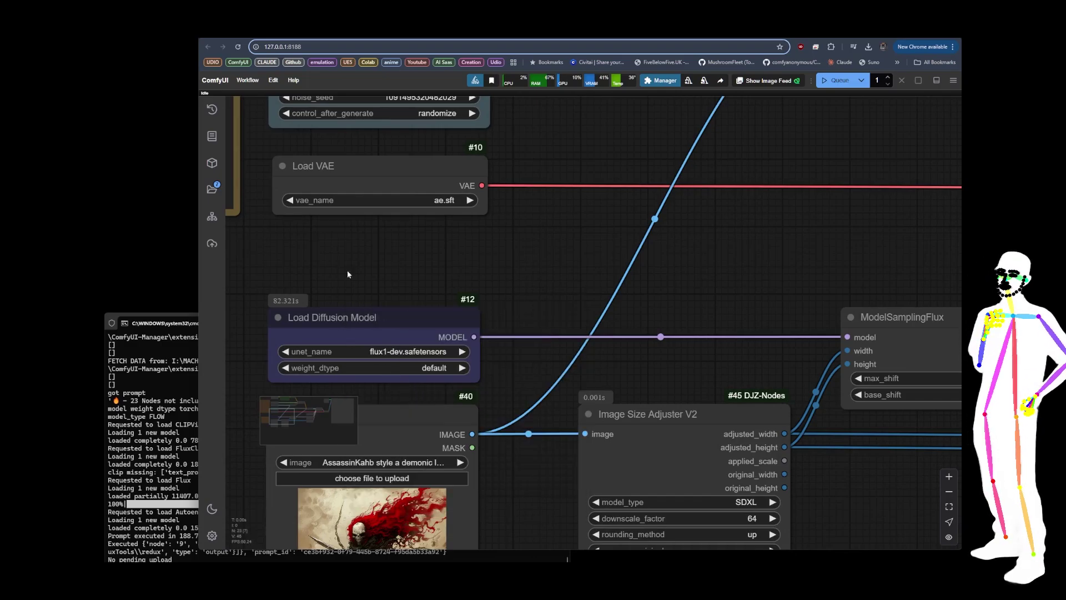
Pan and zoom out to show the whole Redux graph, from the loaders to Save Image.
{"action": "scroll", "coordinate": [336, 271], "scroll_direction": "down", "scroll_amount": 10}
{"action": "scroll", "coordinate": [334, 289], "scroll_direction": "up", "scroll_amount": 7}
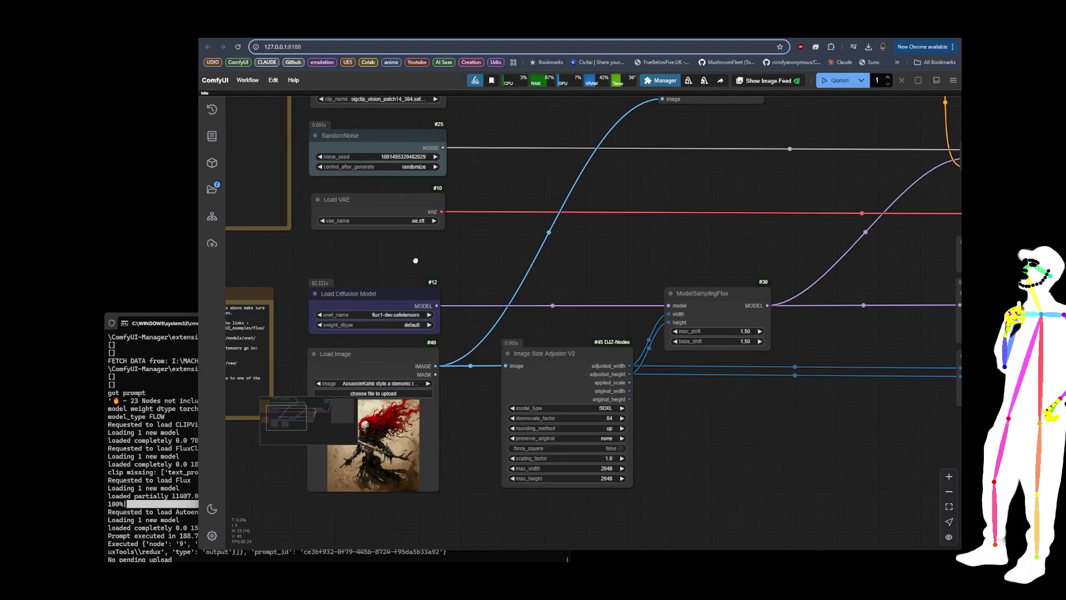
{"action": "left_click_drag", "start_coordinate": [416, 260], "coordinate": [511, 417]}
{"action": "left_click_drag", "start_coordinate": [592, 368], "coordinate": [571, 462]}
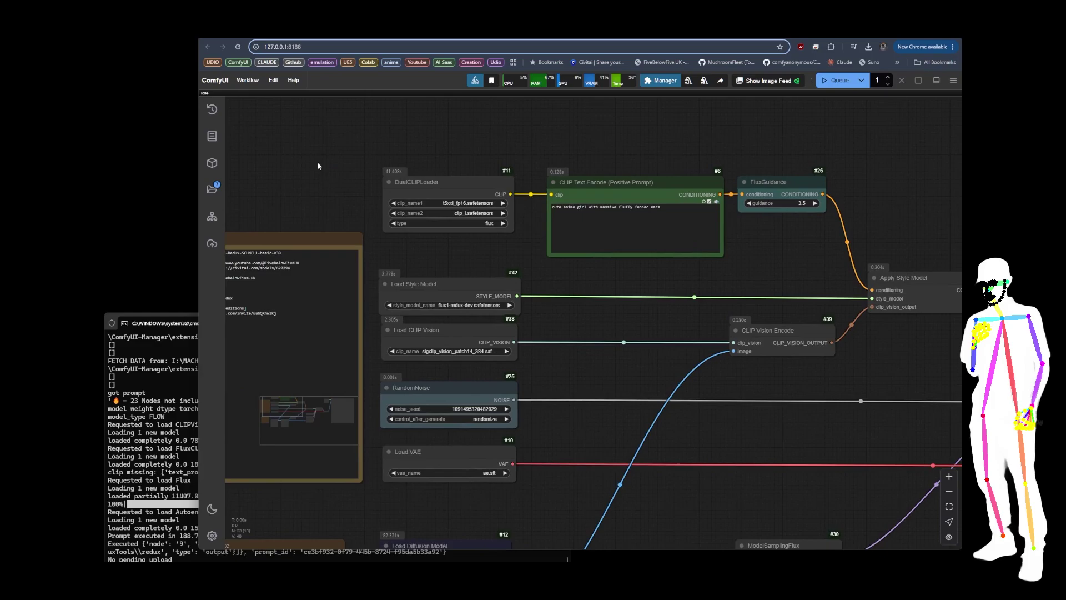
{"action": "scroll", "coordinate": [317, 166], "scroll_direction": "down", "scroll_amount": 6}
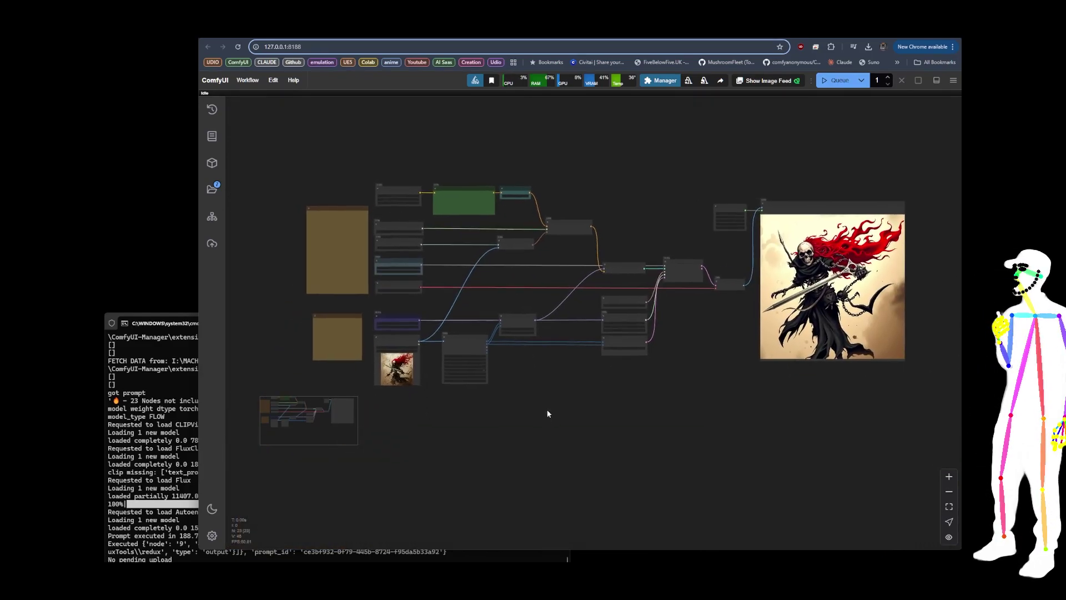
{"action": "left_click_drag", "start_coordinate": [547, 410], "coordinate": [530, 393]}
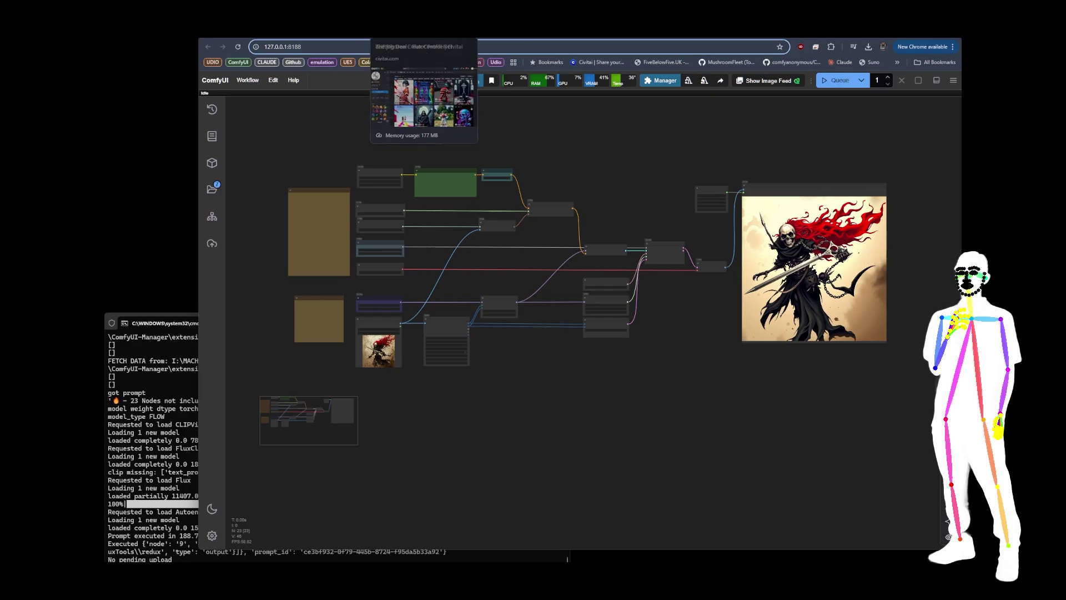
From the FLUX.1 Tools article on Civitai, follow the WORKFLOWS link to the GitHub FluxTools folder.
{"action": "left_click", "coordinate": [413, 31]}
{"action": "scroll", "coordinate": [532, 274], "scroll_direction": "up", "scroll_amount": 8}
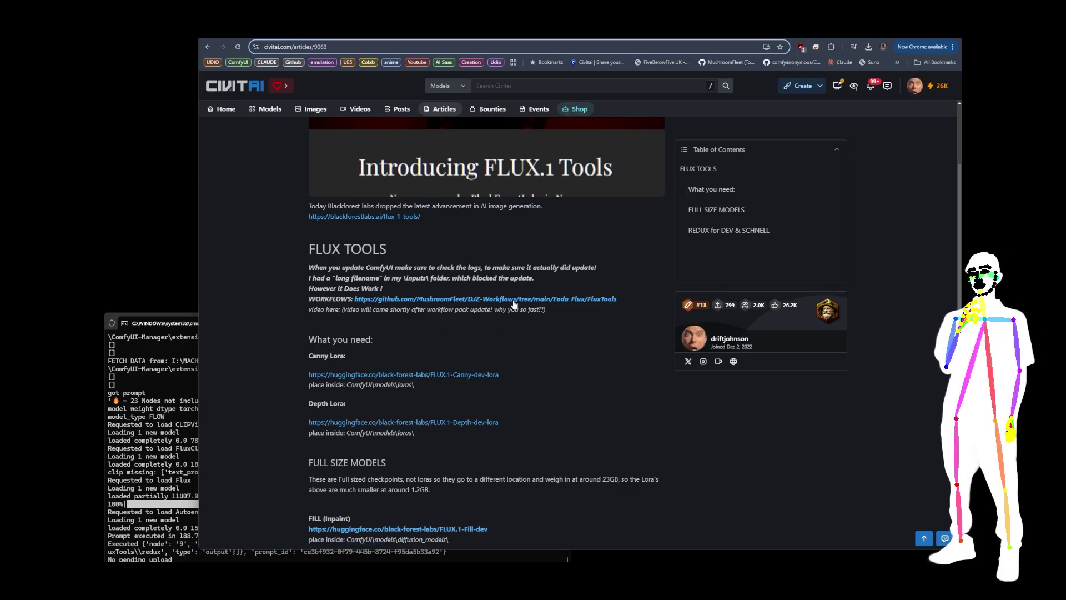
{"action": "left_click", "coordinate": [598, 301]}
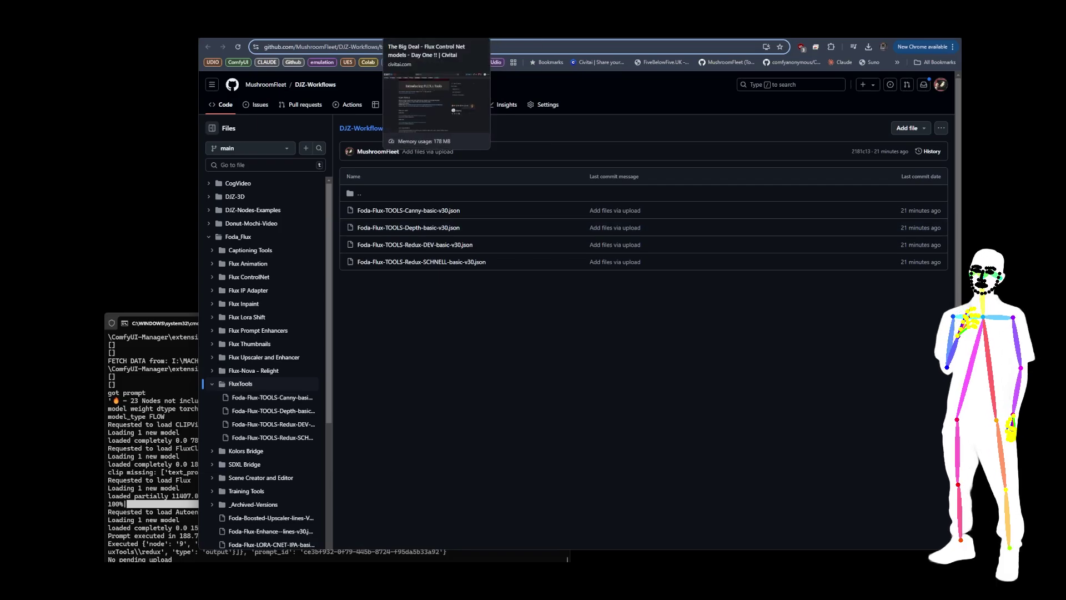
Glance over the FLUX.1 Tools article, then view the author's Civitai profile listing their Flux LoRA models.
{"action": "left_click", "coordinate": [428, 29]}
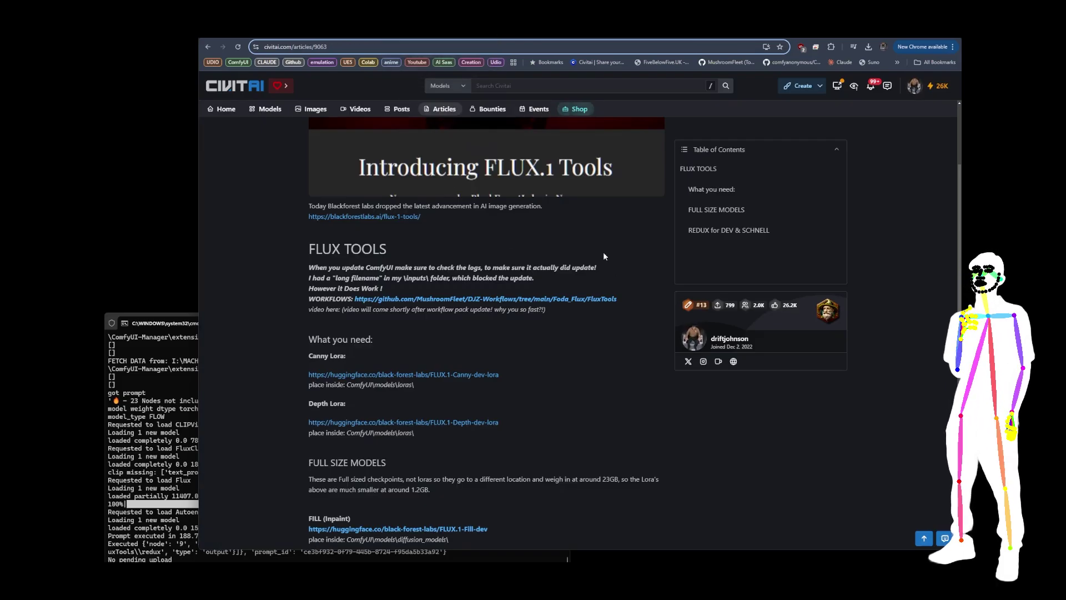
{"action": "scroll", "coordinate": [586, 227], "scroll_direction": "down", "scroll_amount": 2}
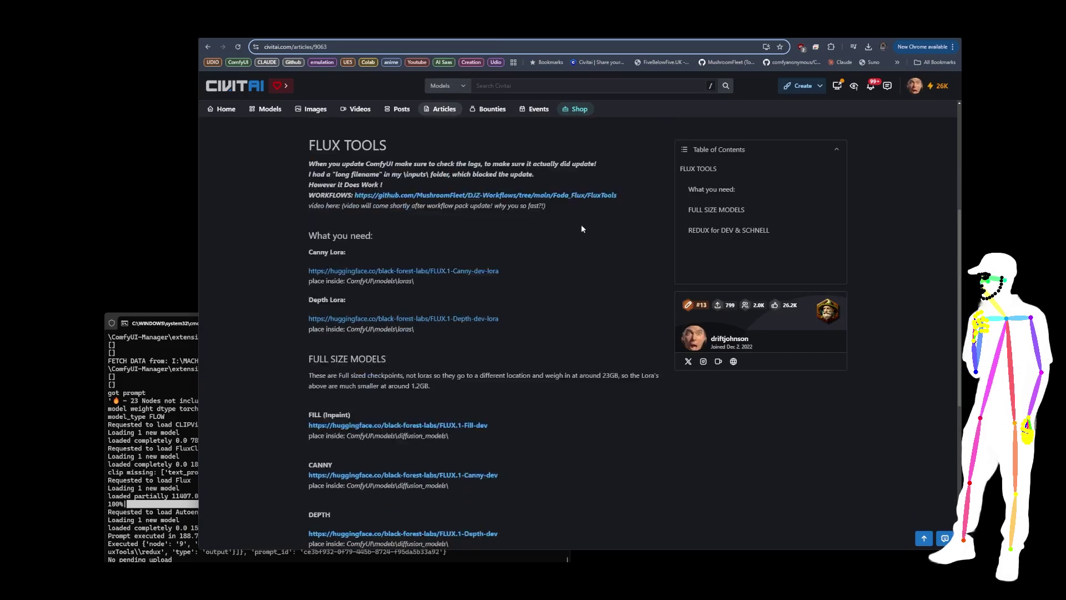
{"action": "scroll", "coordinate": [581, 224], "scroll_direction": "up", "scroll_amount": 2}
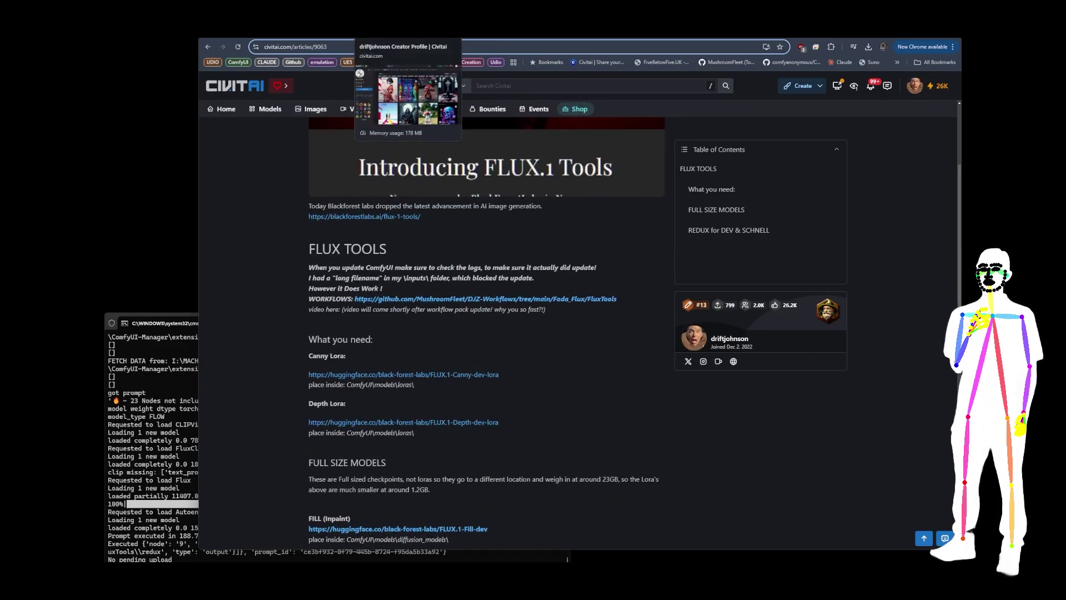
{"action": "left_click", "coordinate": [400, 28]}
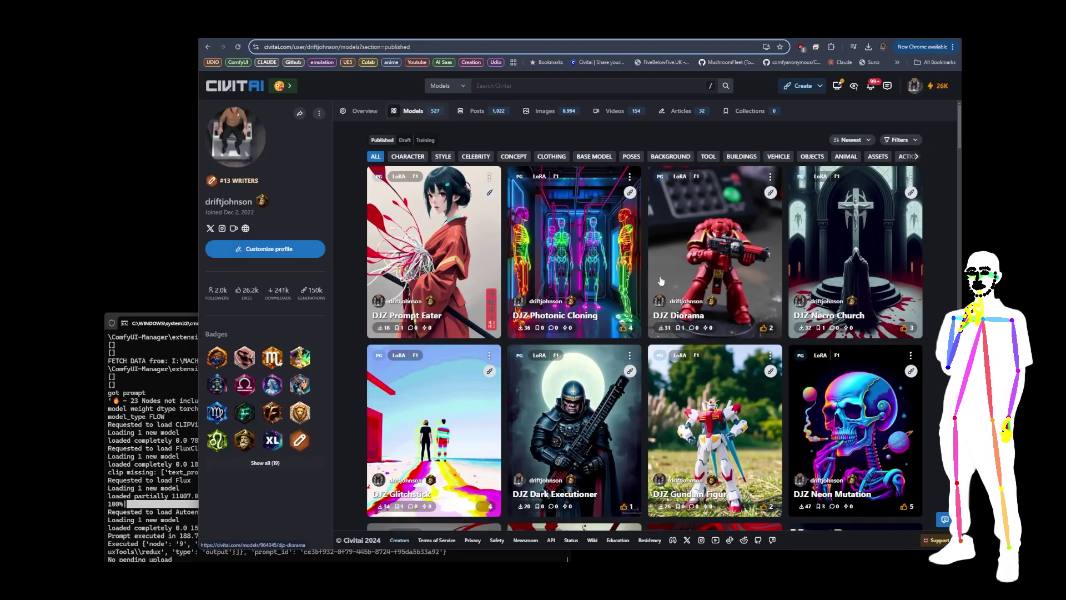